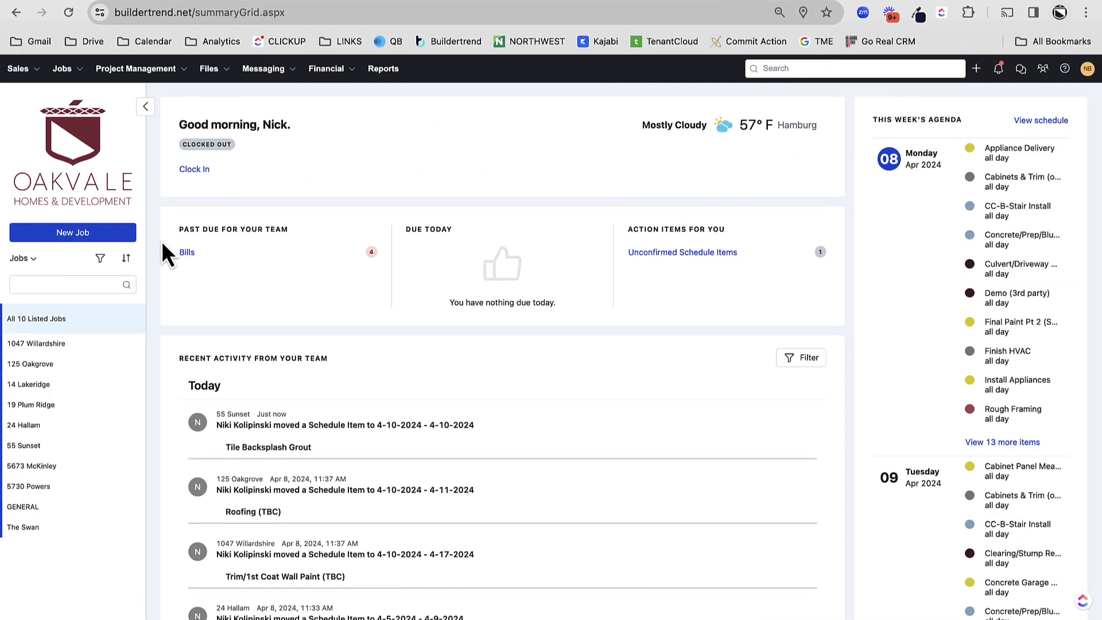
# Filter the job list with the '2. PRODUCTION' saved filter.
pyautogui.click(100, 258)
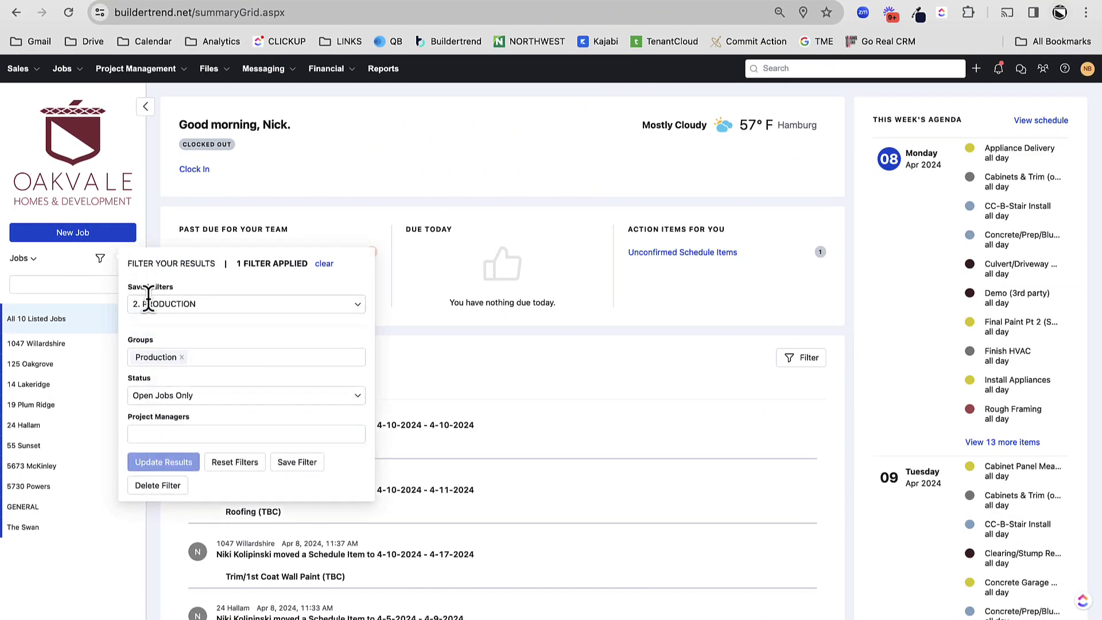
pyautogui.click(148, 303)
pyautogui.click(162, 361)
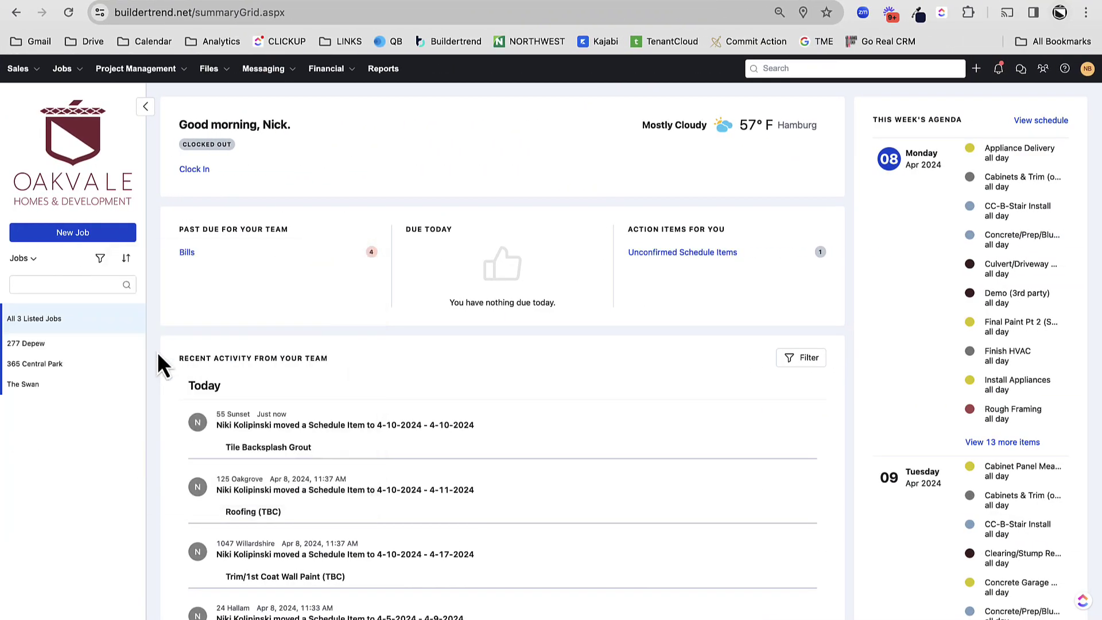
# Open the 365 Central Park job summary and look through the Project Management features.
pyautogui.click(34, 365)
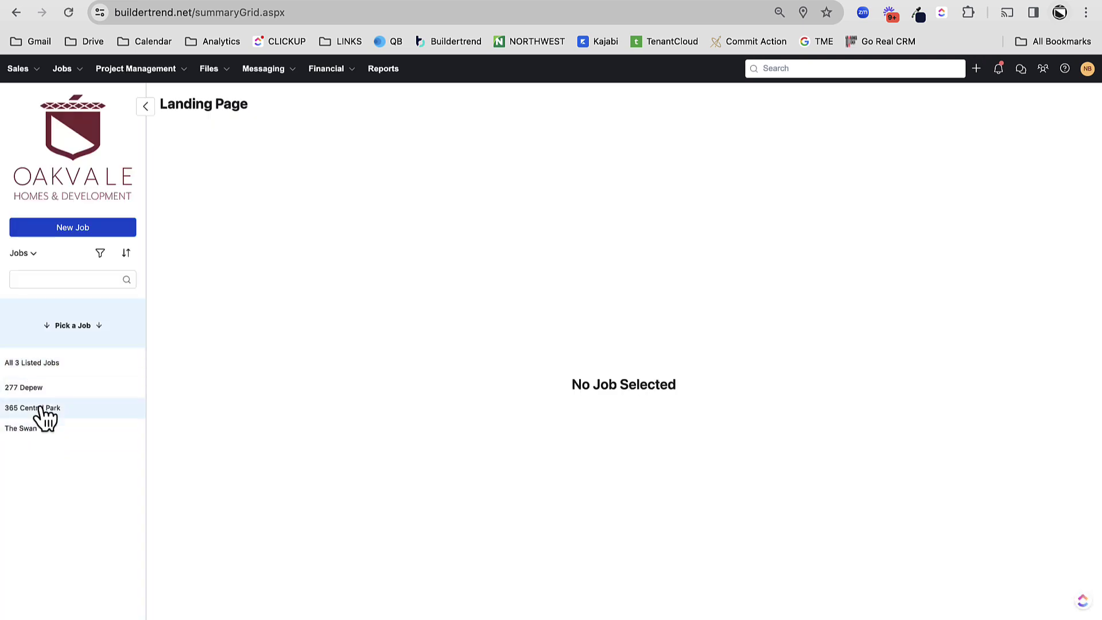
pyautogui.click(40, 409)
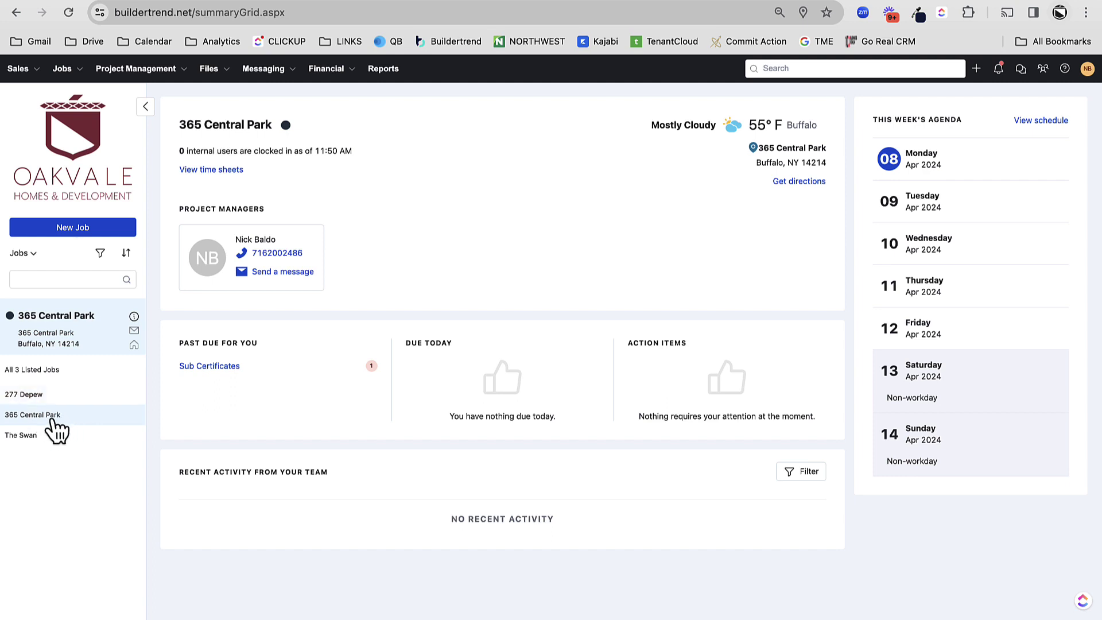
pyautogui.click(126, 76)
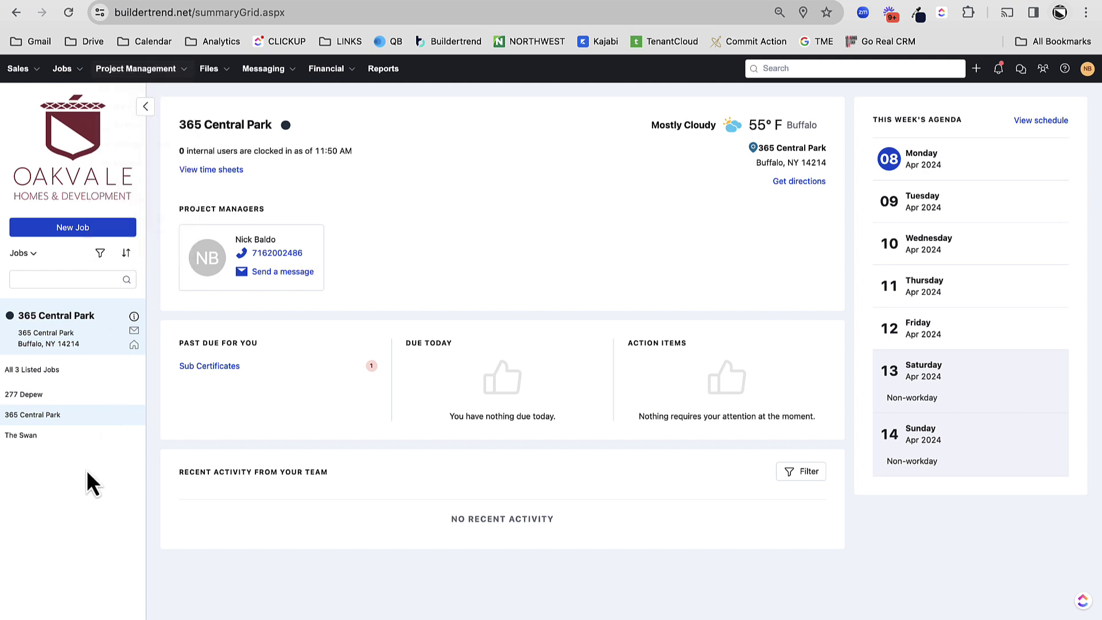
pyautogui.click(134, 317)
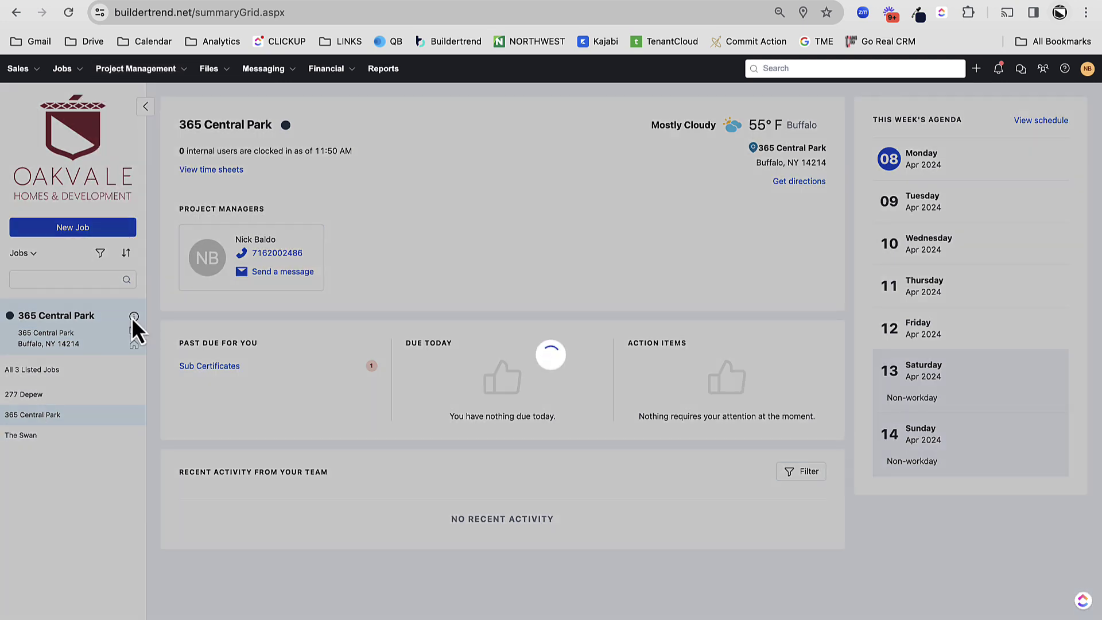
pyautogui.scroll(-1, 368, 425)
pyautogui.scroll(-3, 363, 415)
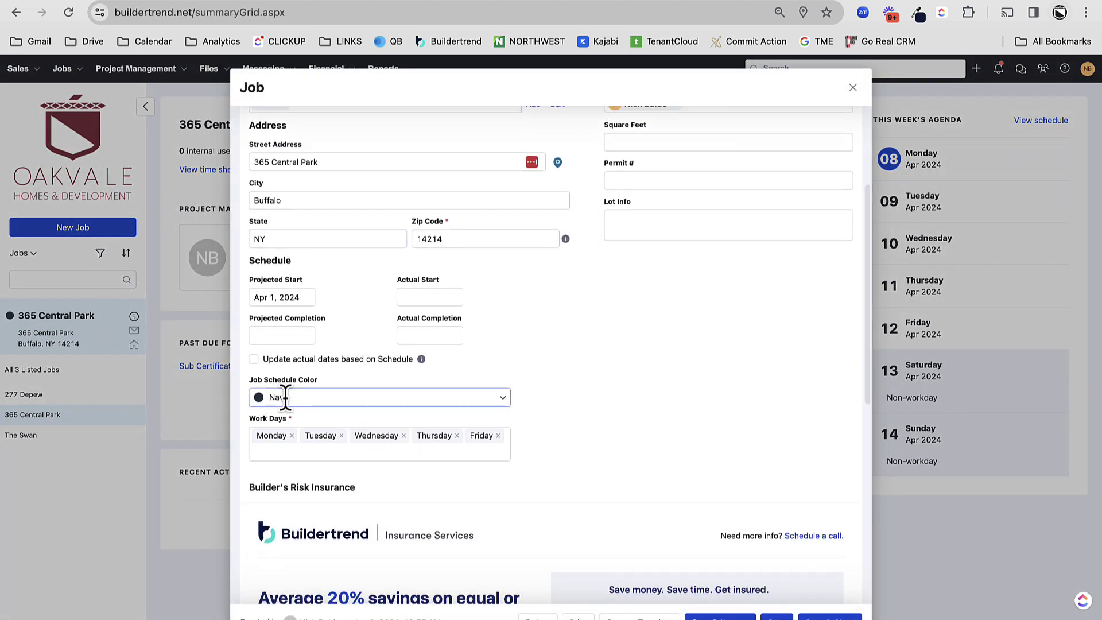
pyautogui.click(278, 397)
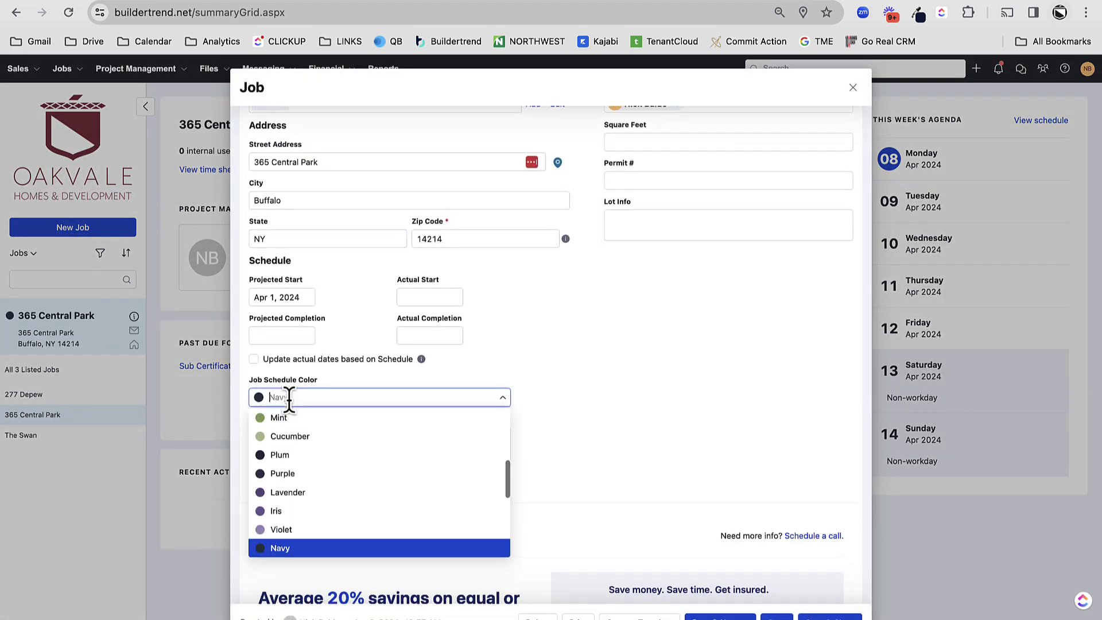
pyautogui.click(531, 393)
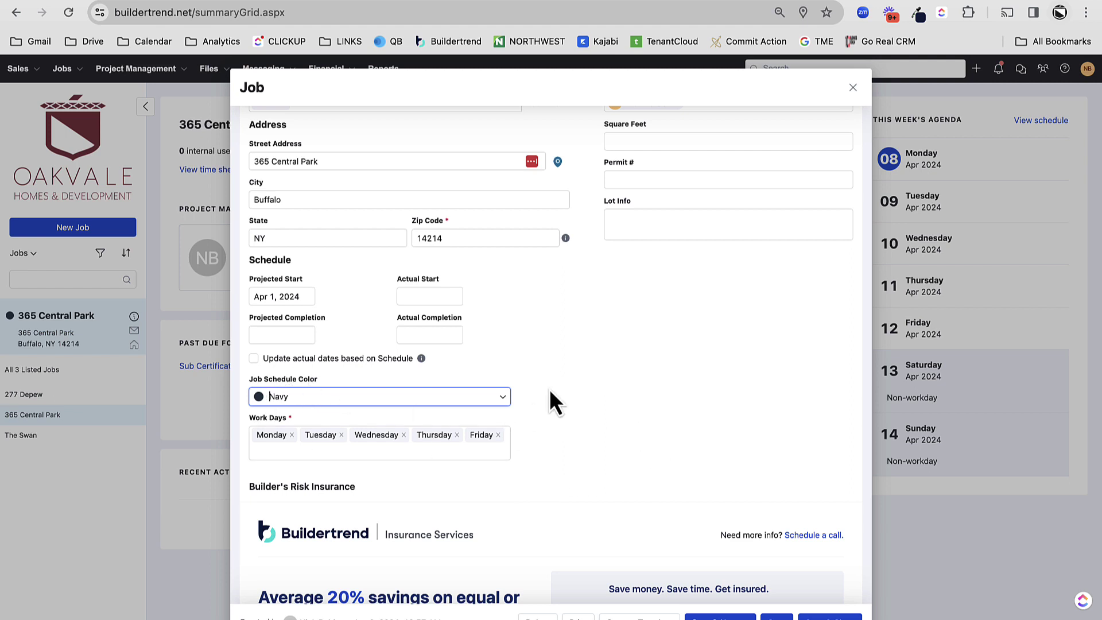
pyautogui.click(504, 397)
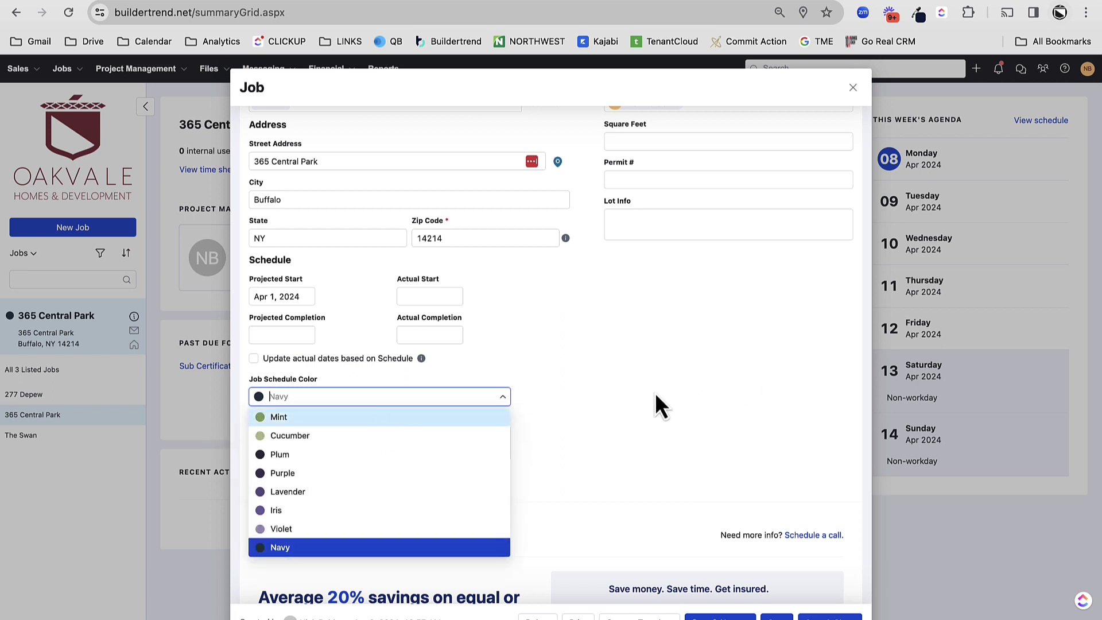
pyautogui.click(329, 405)
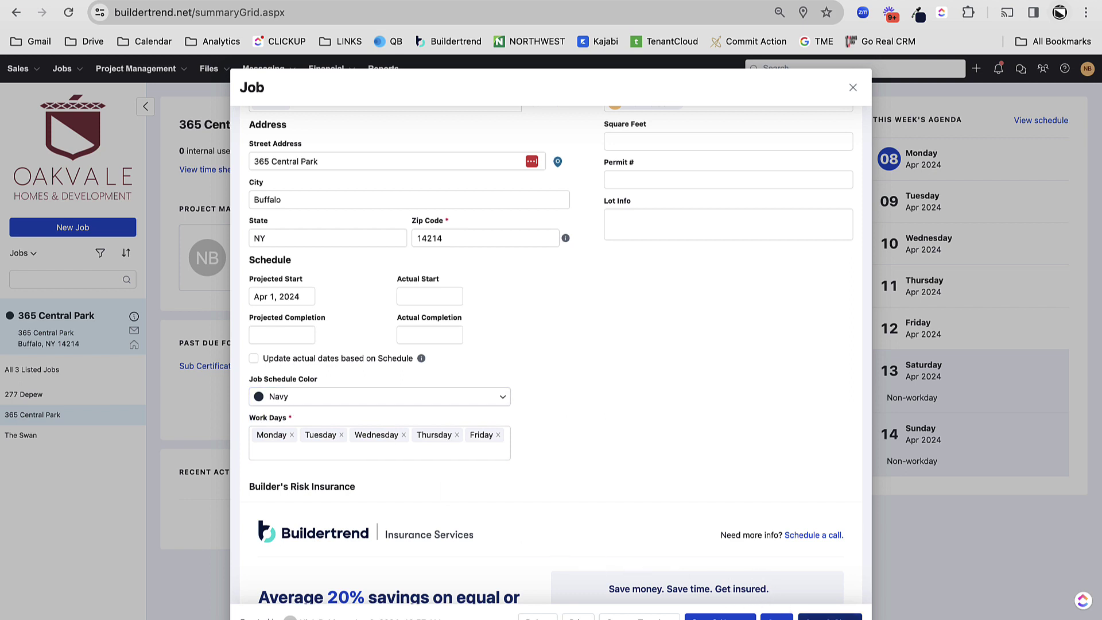
pyautogui.scroll(5, 574, 434)
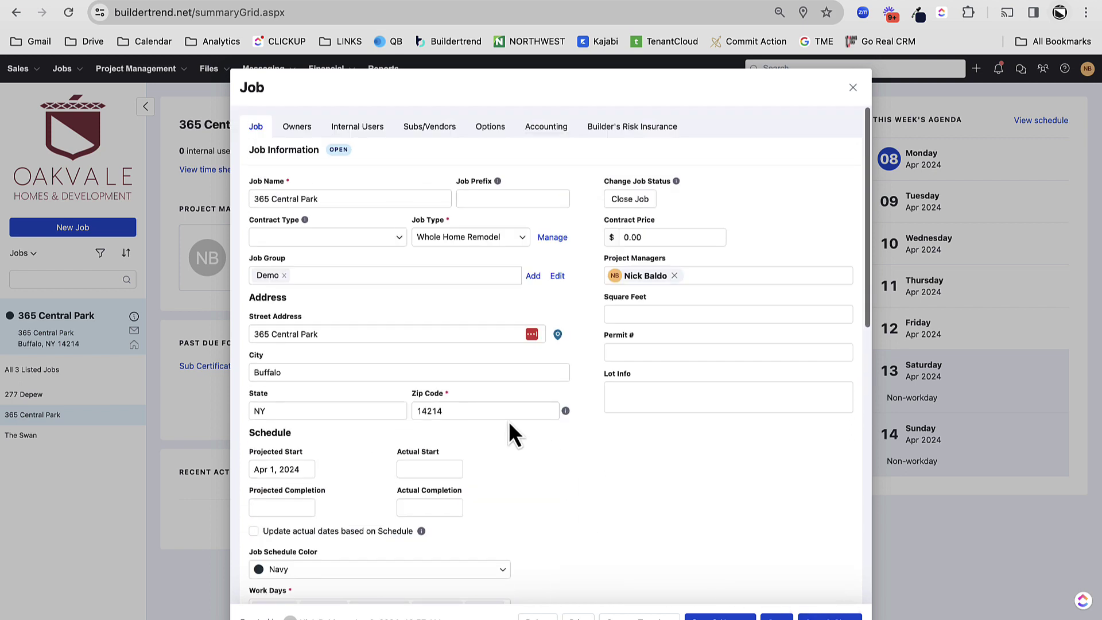
pyautogui.click(489, 130)
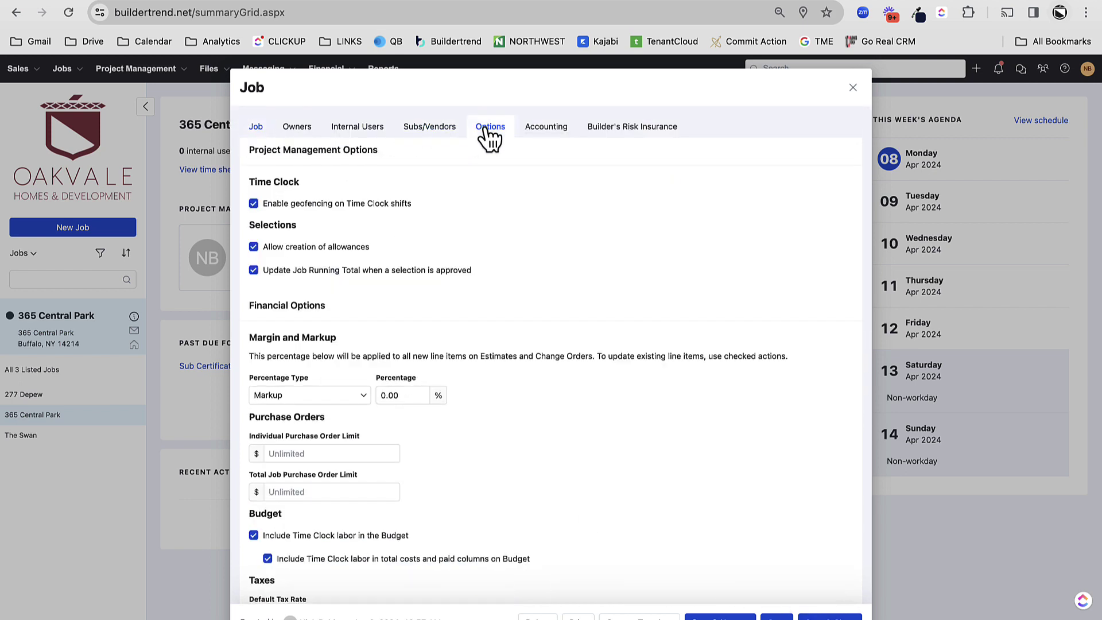
pyautogui.scroll(-3, 416, 495)
pyautogui.scroll(4, 415, 495)
pyautogui.click(853, 87)
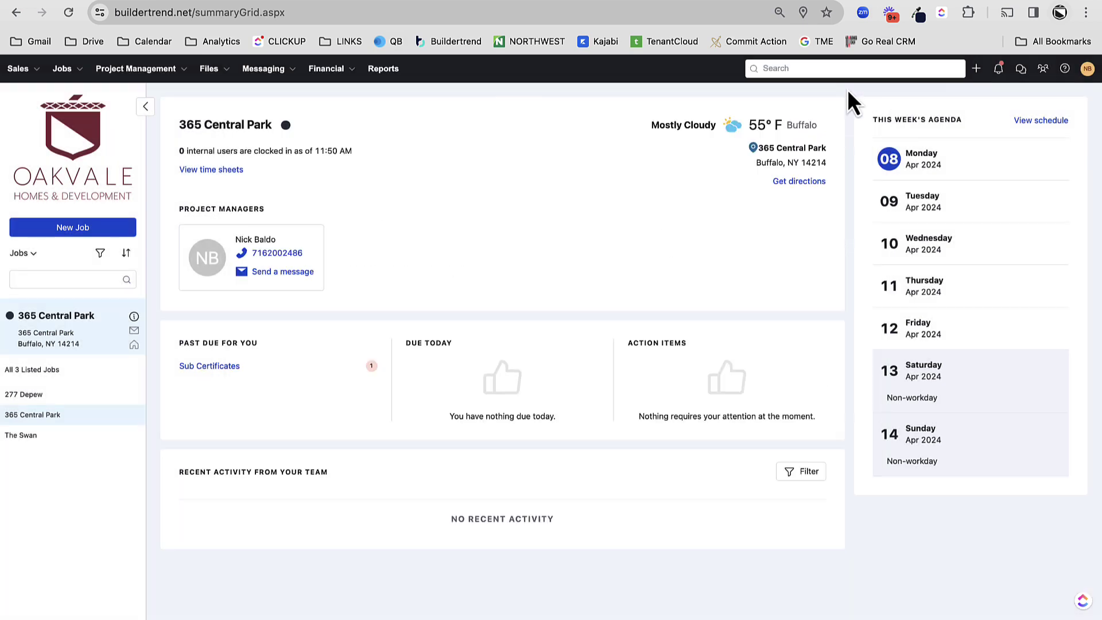
# Show the 365 Central Park schedule as a Gantt chart with the jobs sidebar collapsed.
pyautogui.click(118, 70)
pyautogui.click(135, 92)
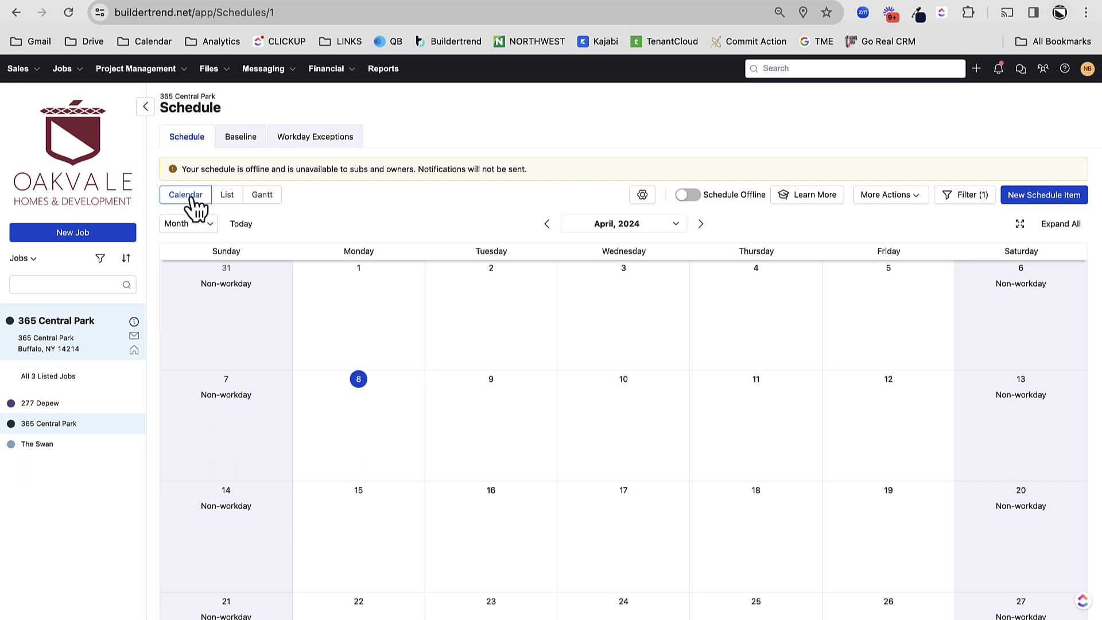
pyautogui.click(262, 195)
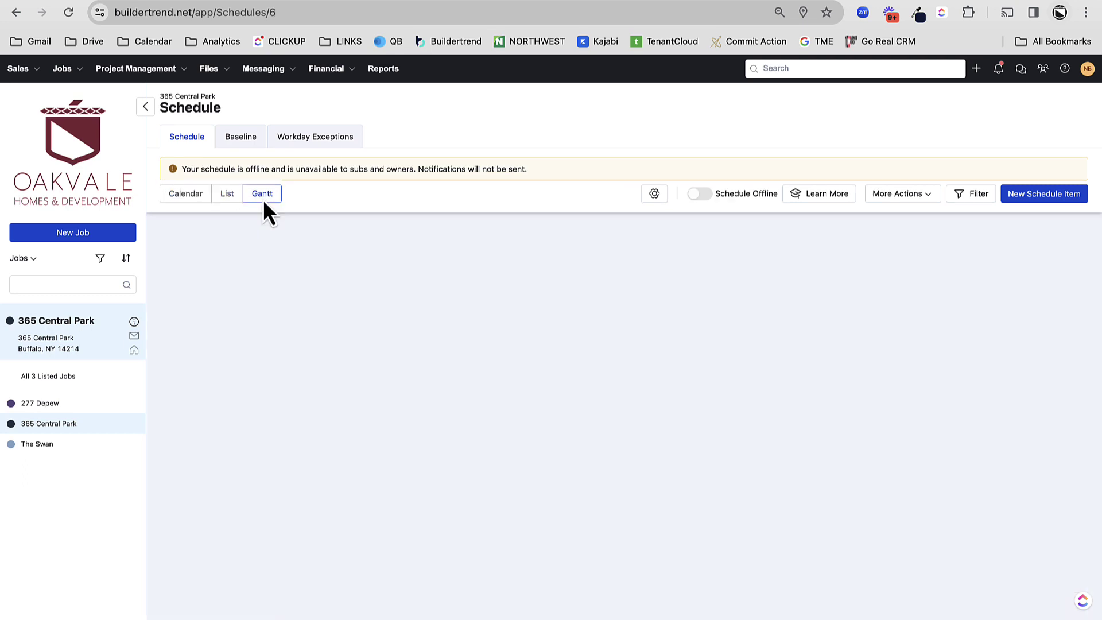
pyautogui.click(146, 106)
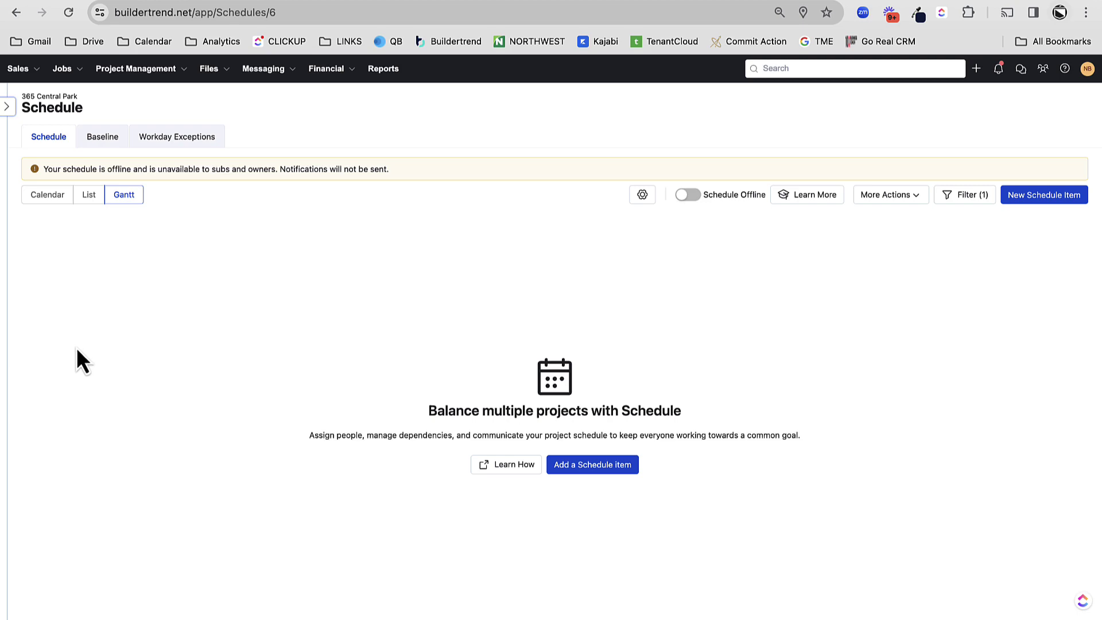
# Start a new 'Production Start' schedule item with a start date of Apr 22, 2024.
pyautogui.click(570, 470)
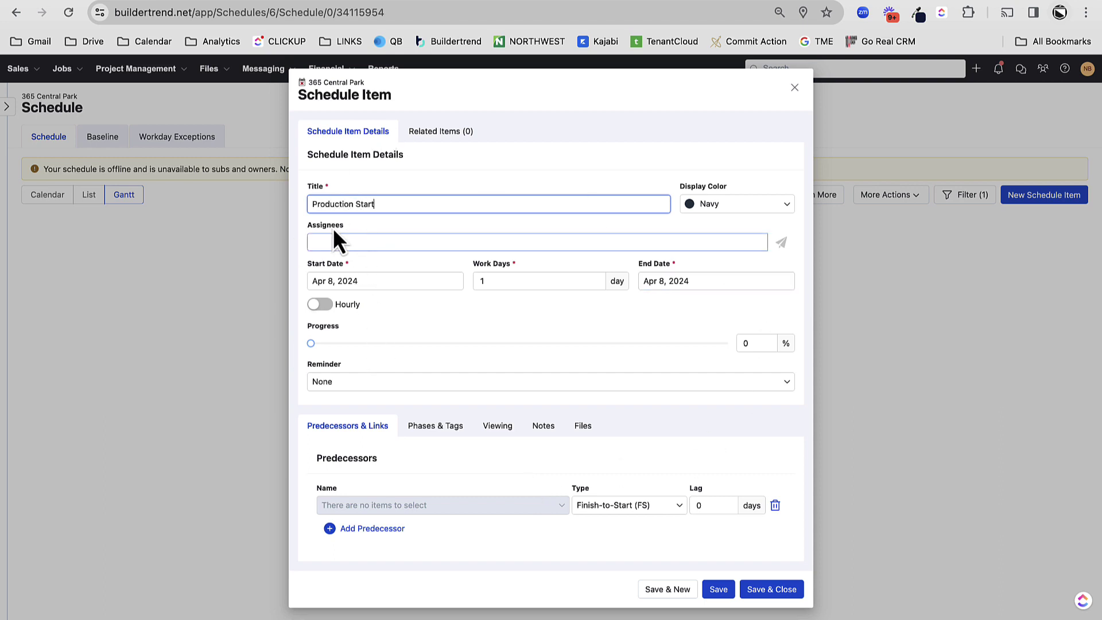
pyautogui.click(423, 282)
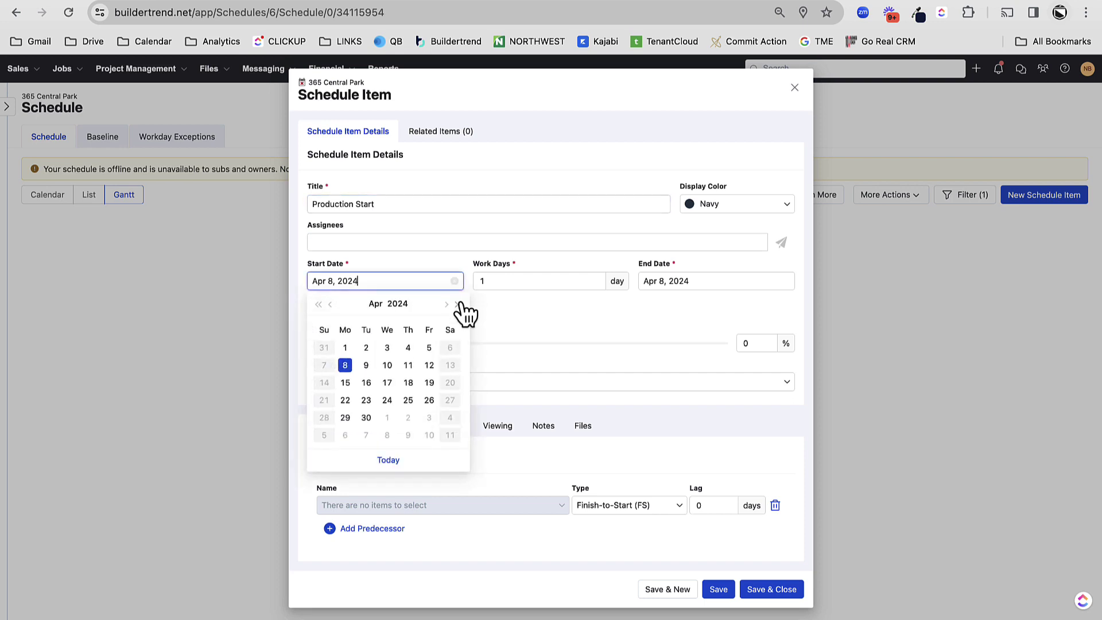
pyautogui.click(345, 400)
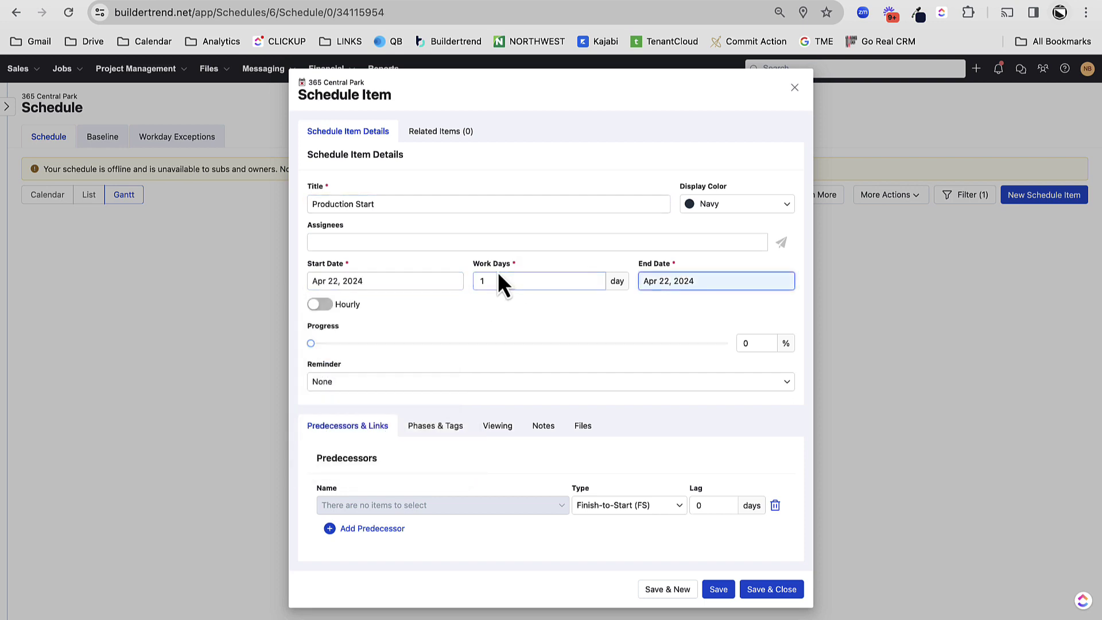
pyautogui.click(339, 359)
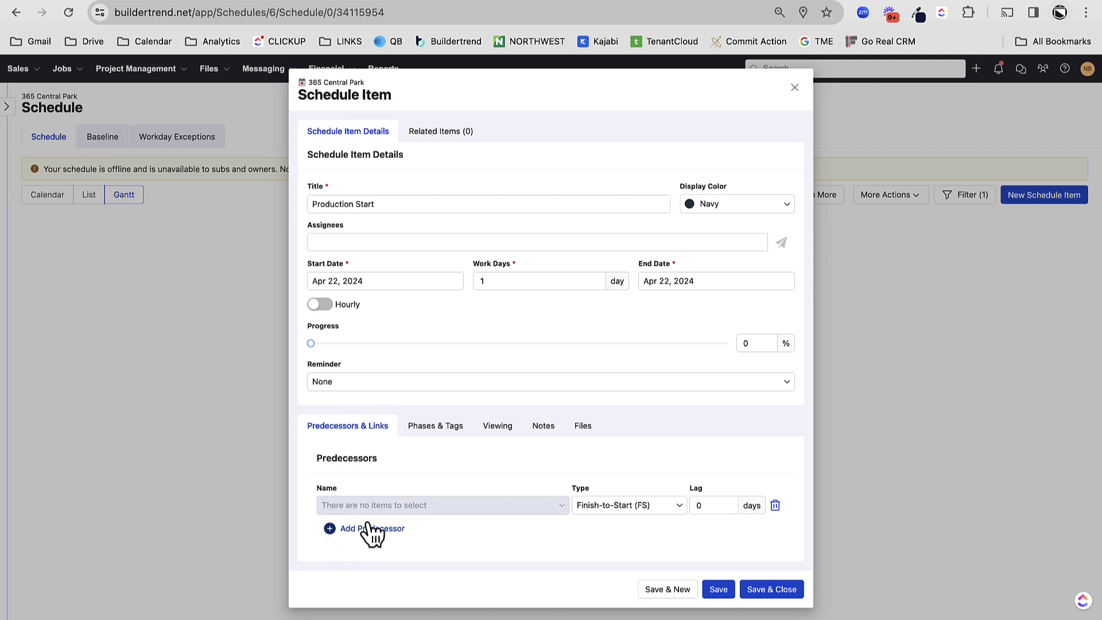
# Assign Production Start to the Demo & Rough Ins phase.
pyautogui.click(437, 428)
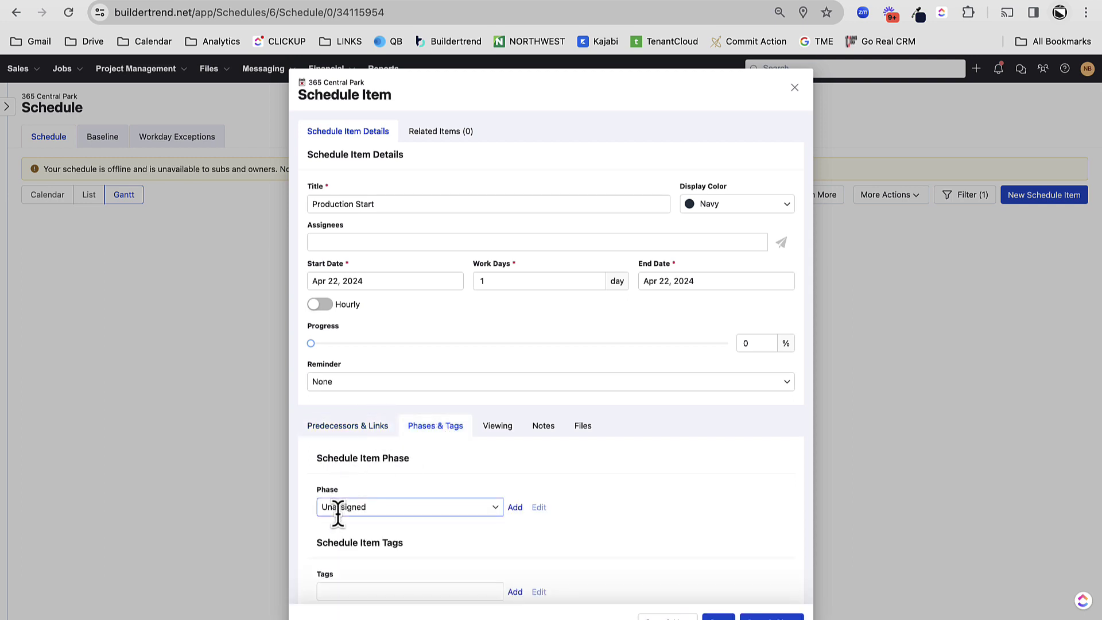
pyautogui.scroll(-1, 336, 520)
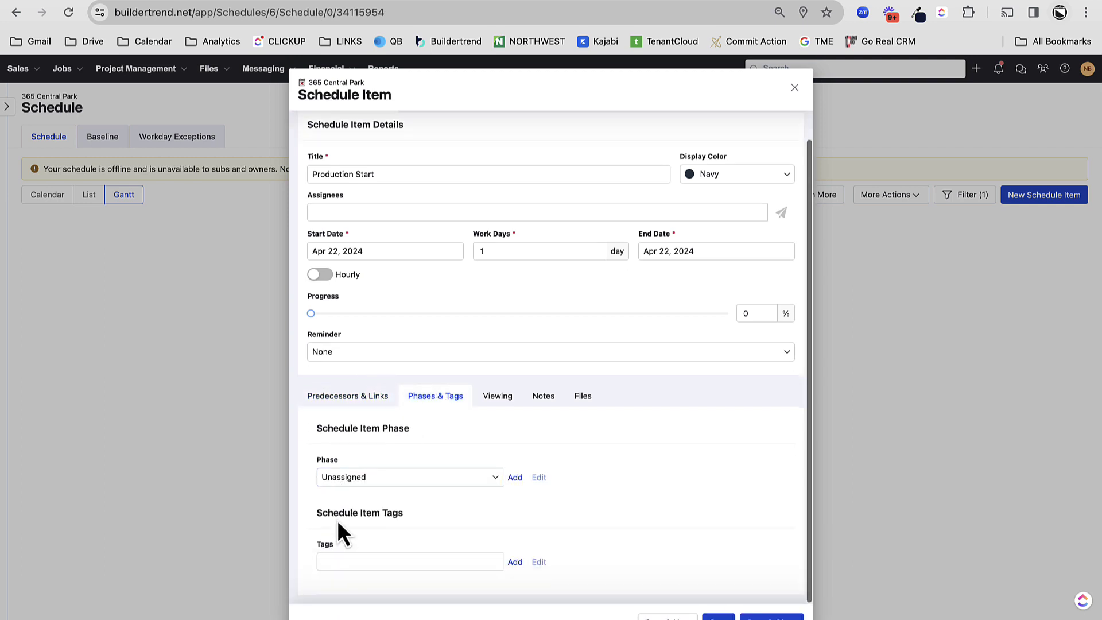
pyautogui.click(344, 475)
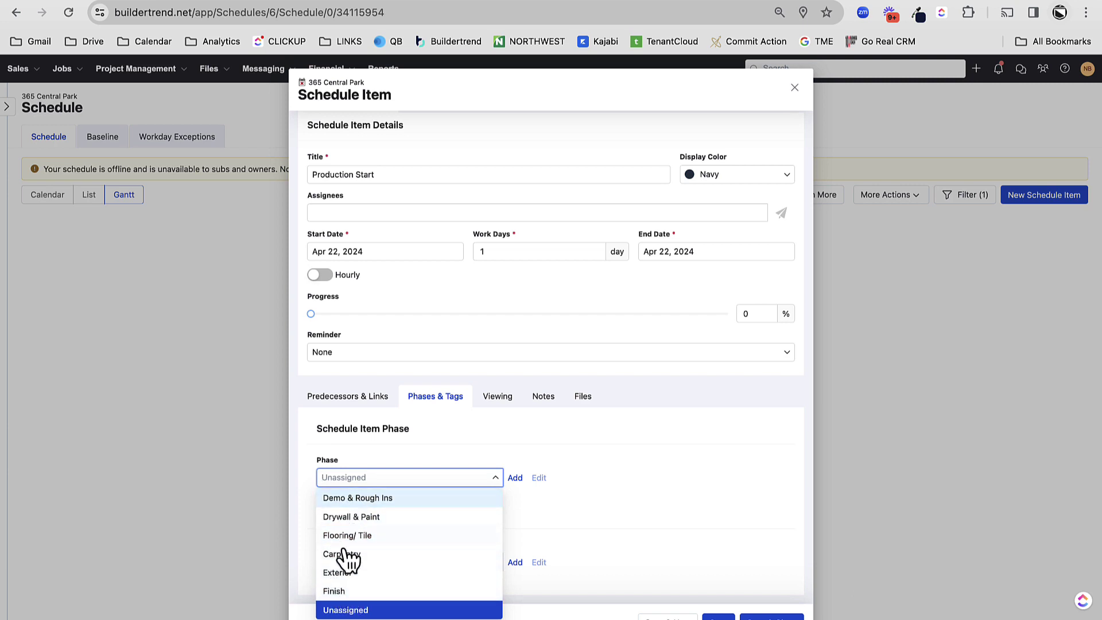
pyautogui.click(348, 502)
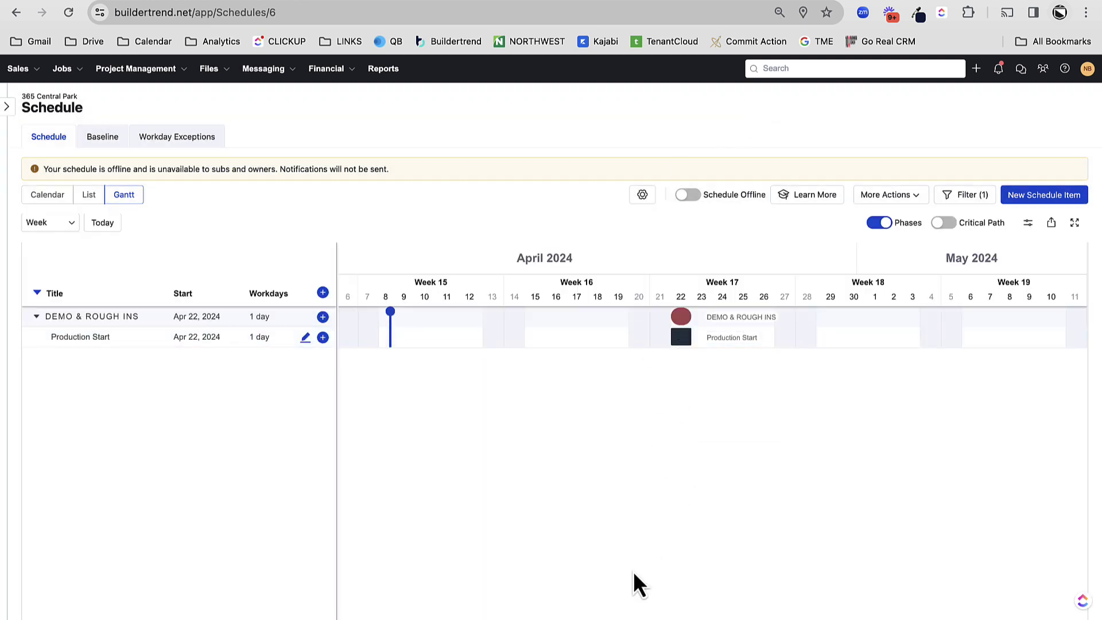
# Create a new Demo schedule item lasting 3 work days.
pyautogui.click(1032, 207)
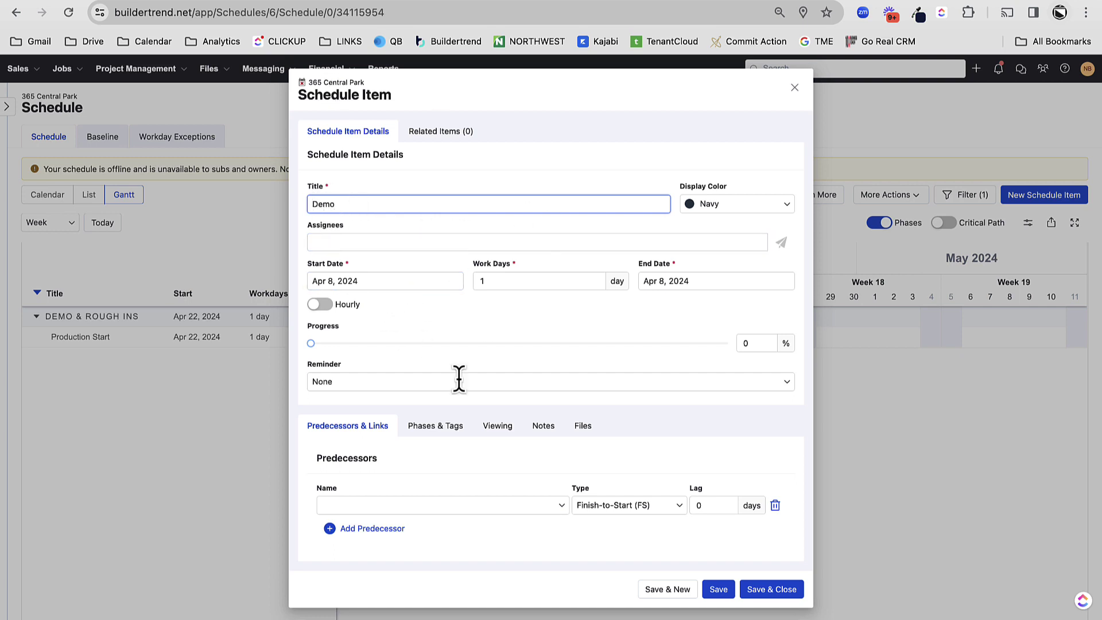
pyautogui.click(595, 278)
pyautogui.click(595, 278)
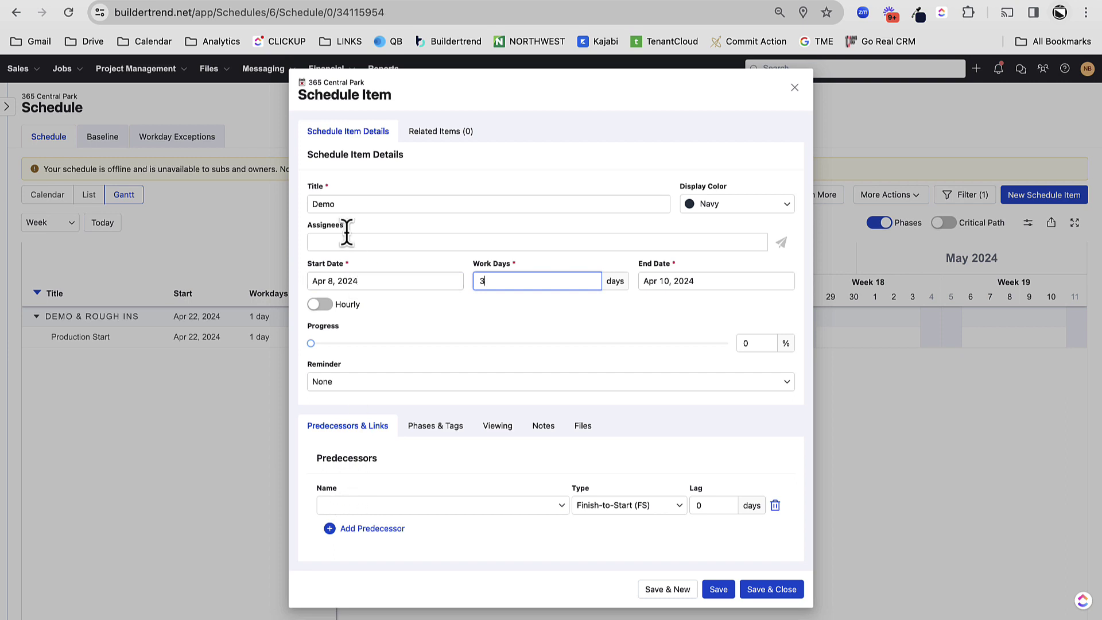
# Link Demo to Production Start as Start-to-Start with 0 lag.
pyautogui.click(360, 506)
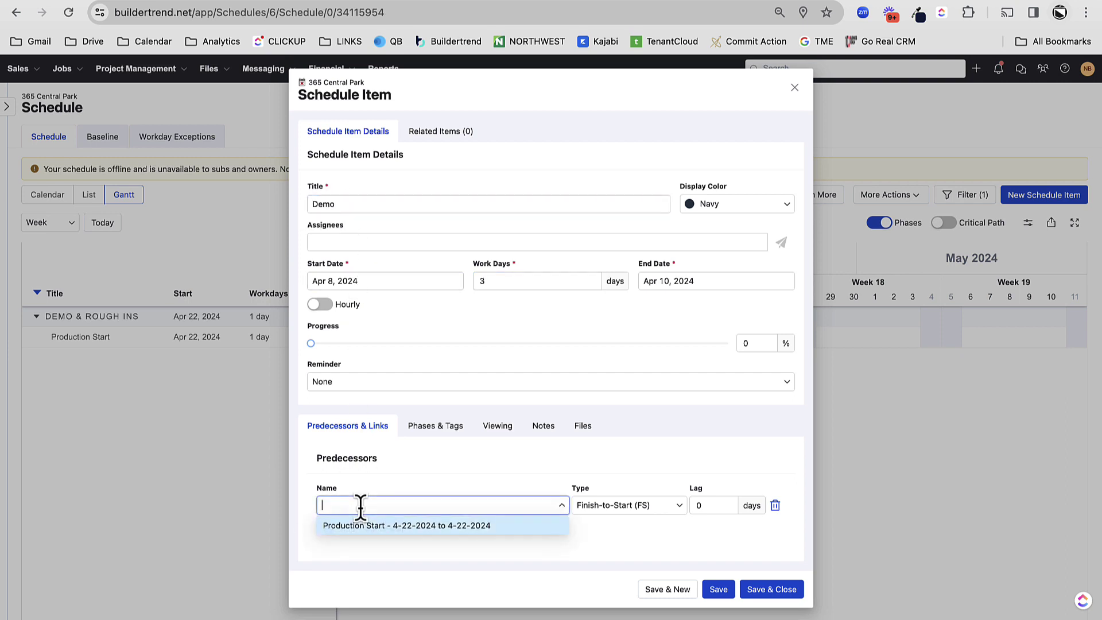
pyautogui.click(356, 526)
pyautogui.click(712, 508)
pyautogui.doubleClick(712, 508)
pyautogui.write('0')
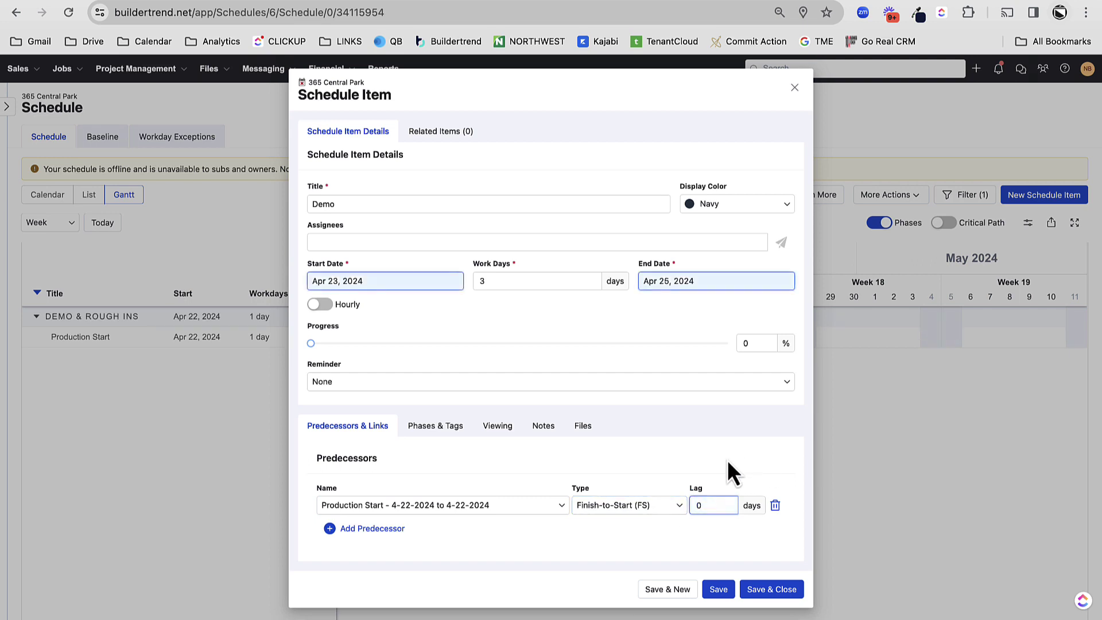
pyautogui.click(613, 505)
pyautogui.click(598, 548)
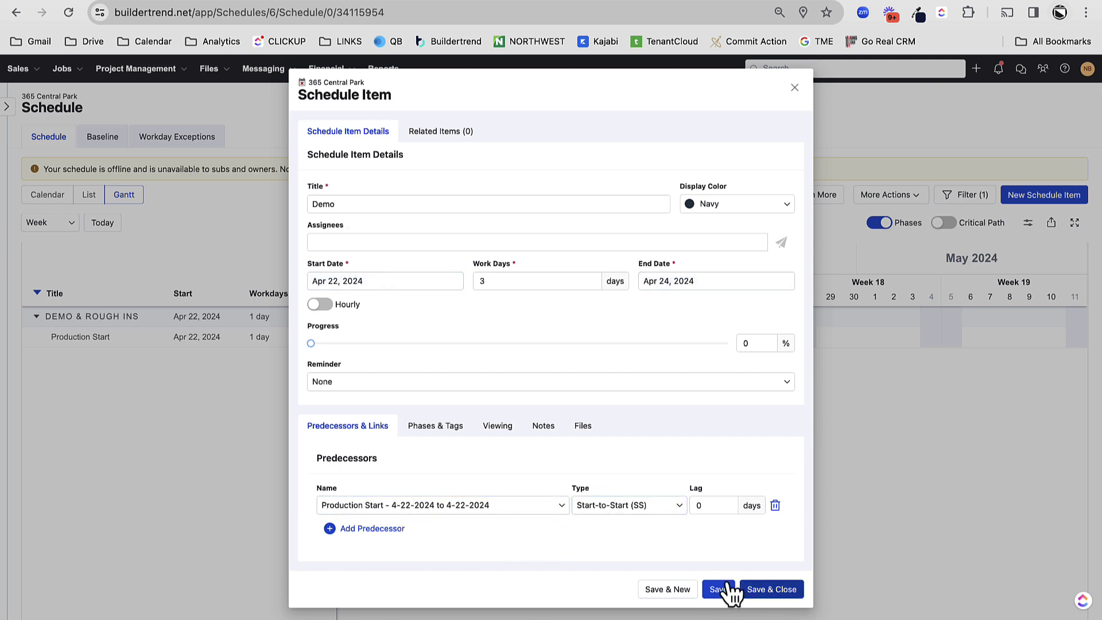
# Put Demo in the Demo & Rough Ins phase and save it.
pyautogui.click(435, 425)
pyautogui.click(331, 507)
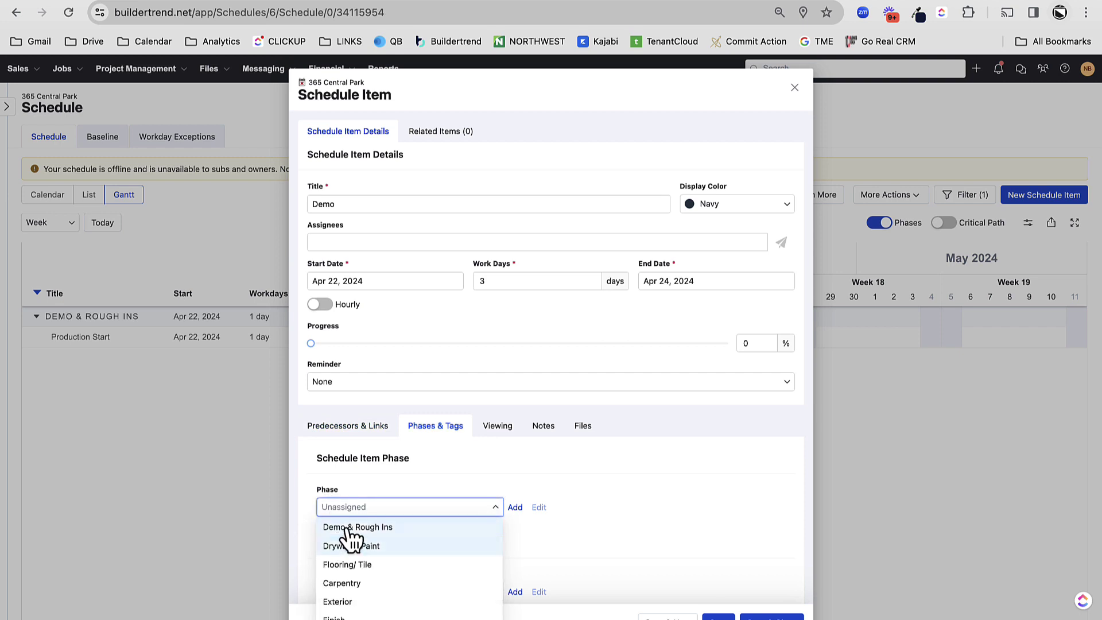
pyautogui.click(353, 528)
pyautogui.click(772, 617)
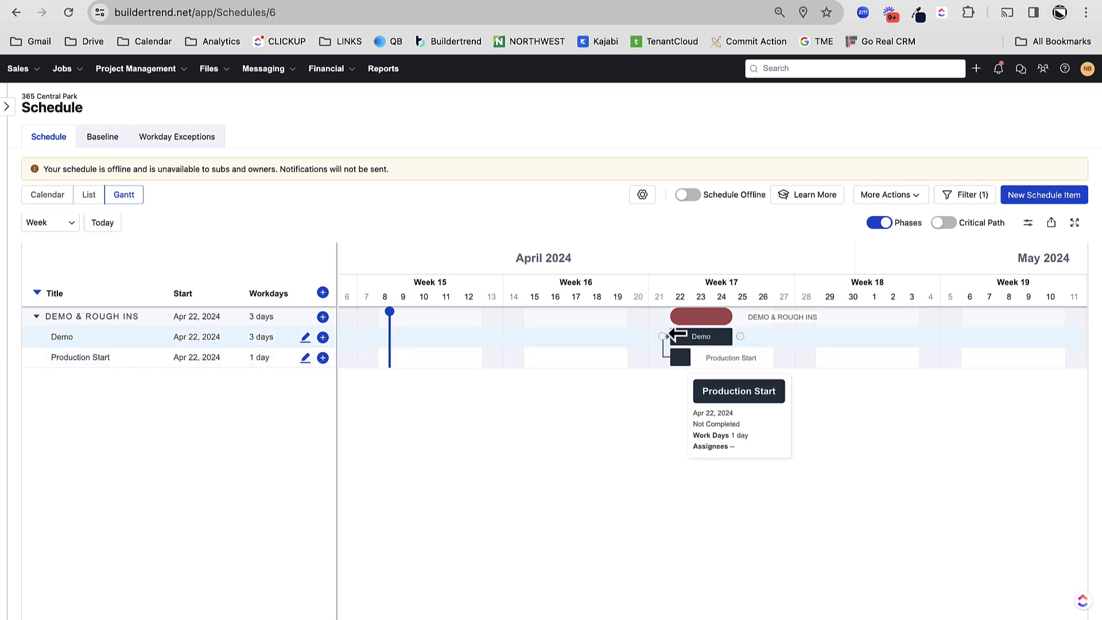
# Rename Production Start to '1 - Production Start' and save it.
pyautogui.click(82, 363)
pyautogui.click(83, 364)
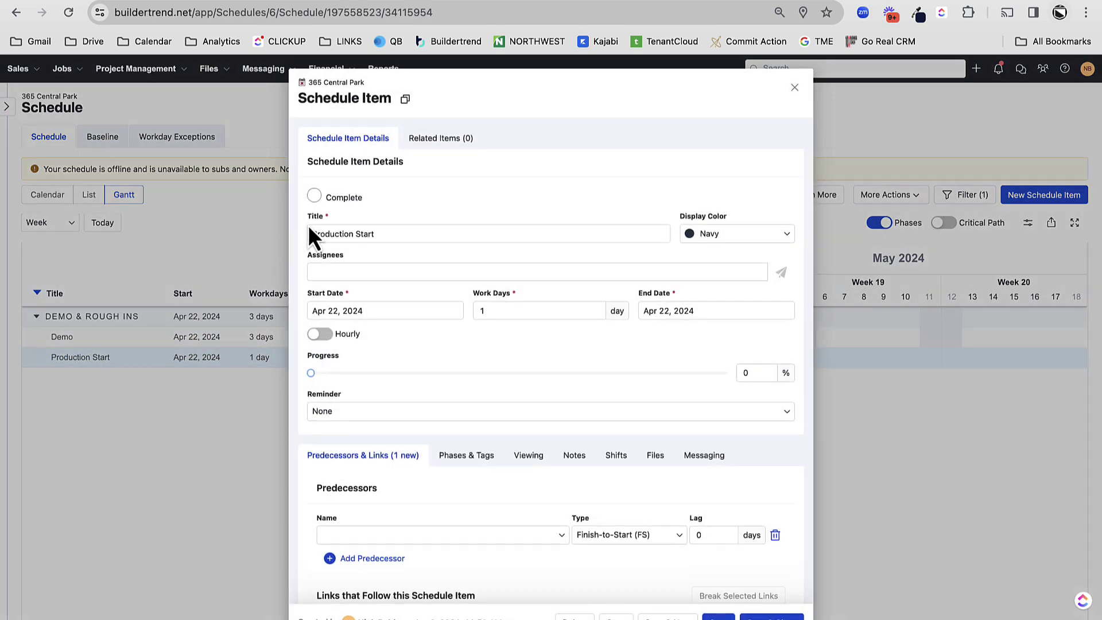
pyautogui.click(309, 232)
pyautogui.write('1 -')
pyautogui.click(718, 617)
pyautogui.click(794, 88)
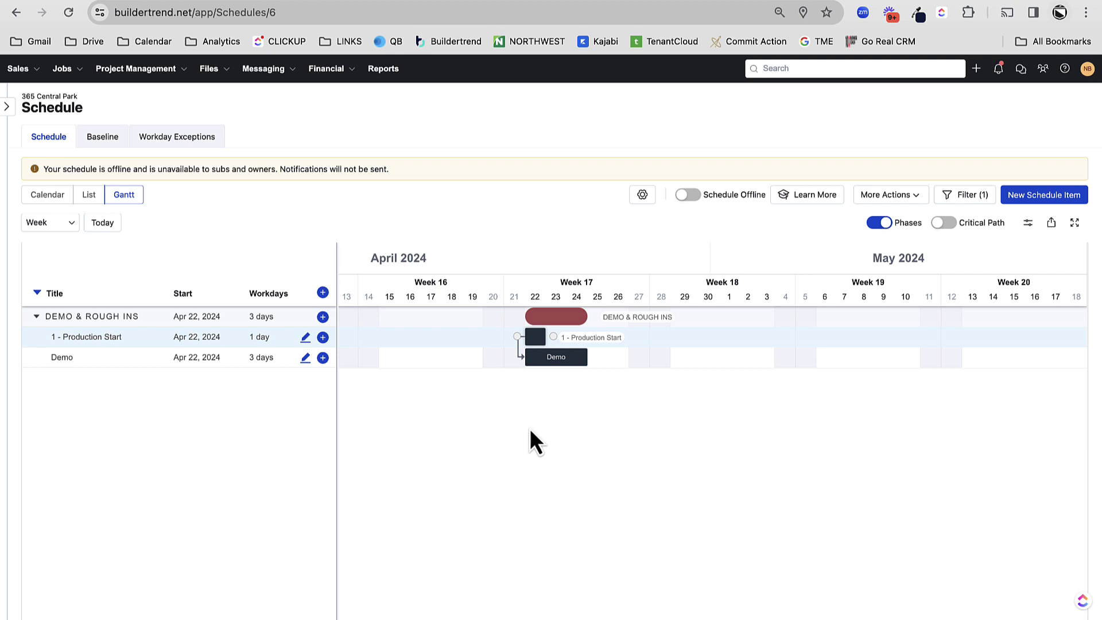
# Drag the Production Start bar one week earlier to Apr 15, 2024.
pyautogui.hscroll(-5, 491, 360)
pyautogui.hscroll(1, 491, 361)
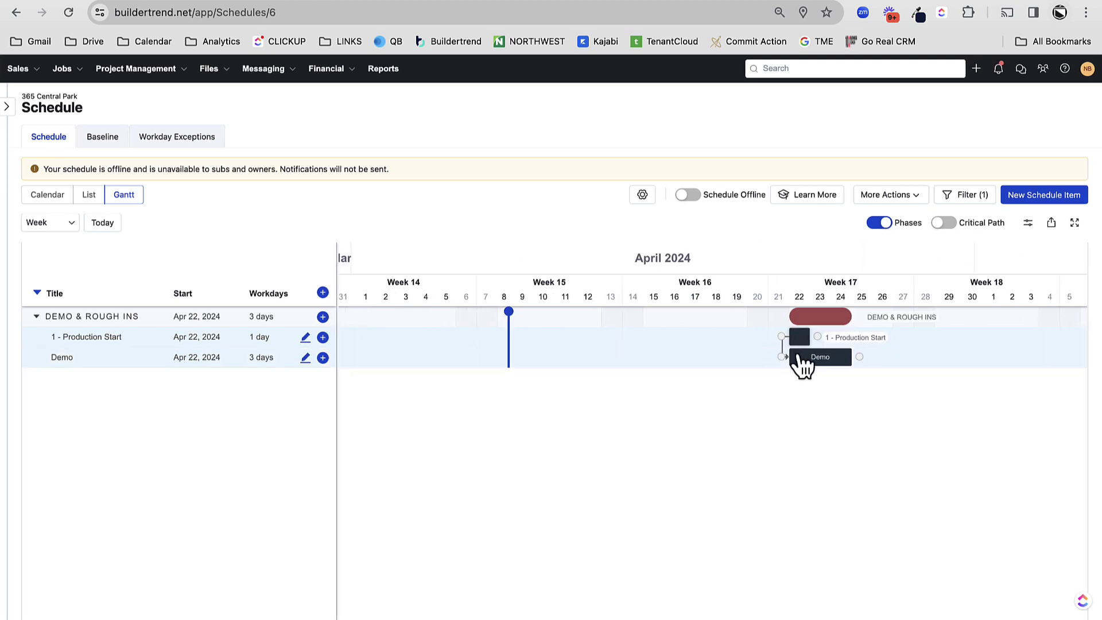
pyautogui.moveTo(800, 349)
pyautogui.moveTo(800, 349); pyautogui.dragTo(655, 337)
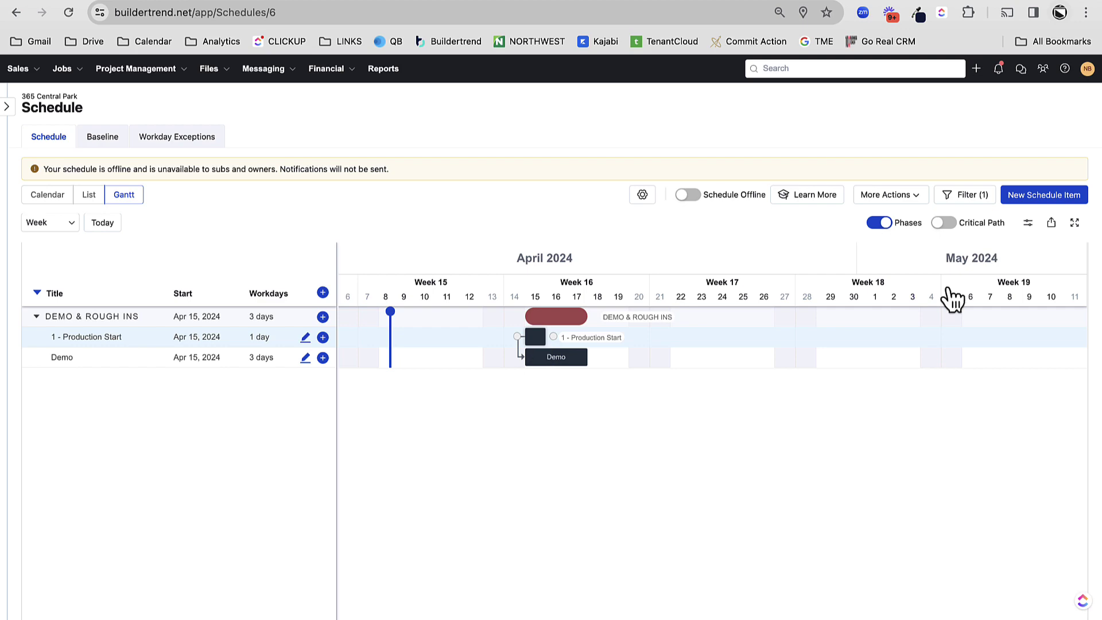
# Create a 3-day Framing item in the Demo & Rough Ins phase.
pyautogui.click(1020, 201)
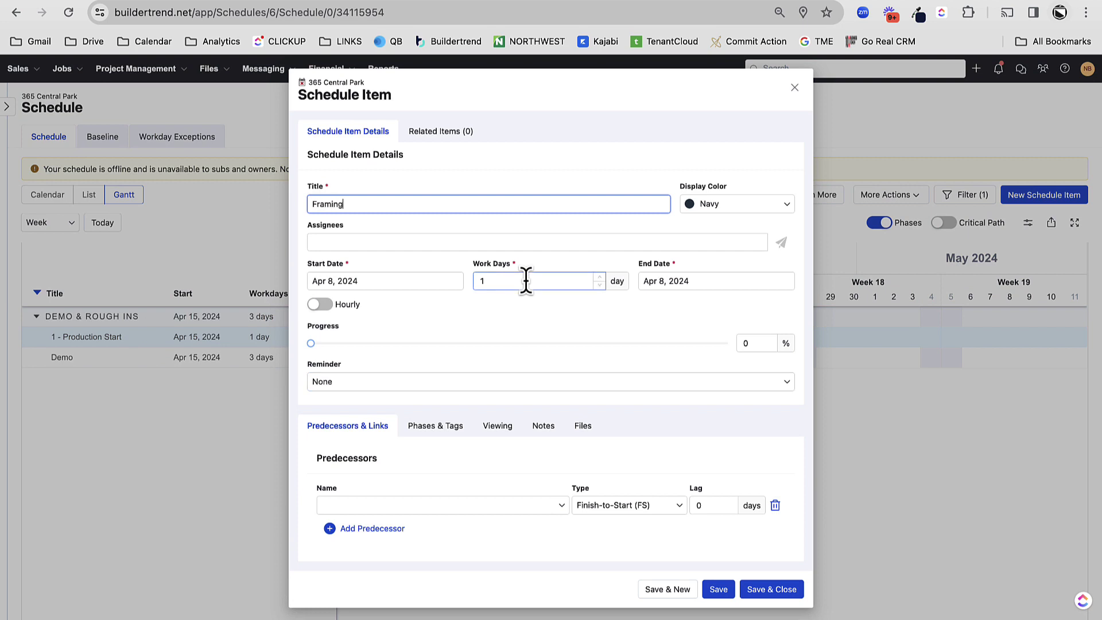
pyautogui.click(599, 277)
pyautogui.click(599, 277)
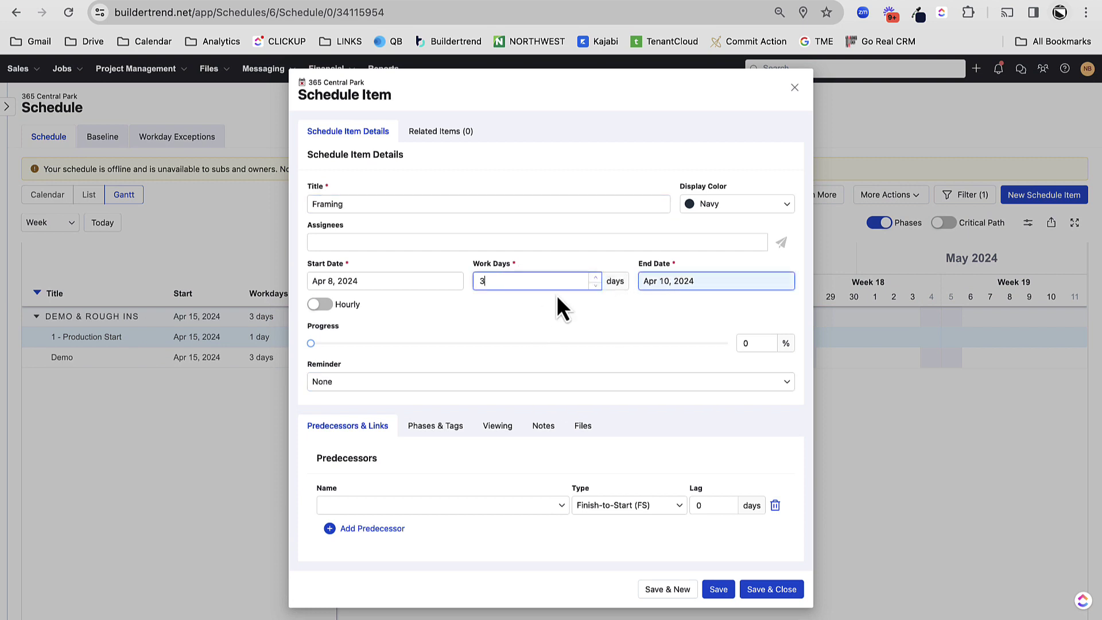
pyautogui.click(435, 439)
pyautogui.click(364, 505)
pyautogui.click(367, 526)
# Make Demo the predecessor of Framing, first linked Start-to-Start with 0 lag.
pyautogui.click(345, 430)
pyautogui.click(338, 504)
pyautogui.click(339, 541)
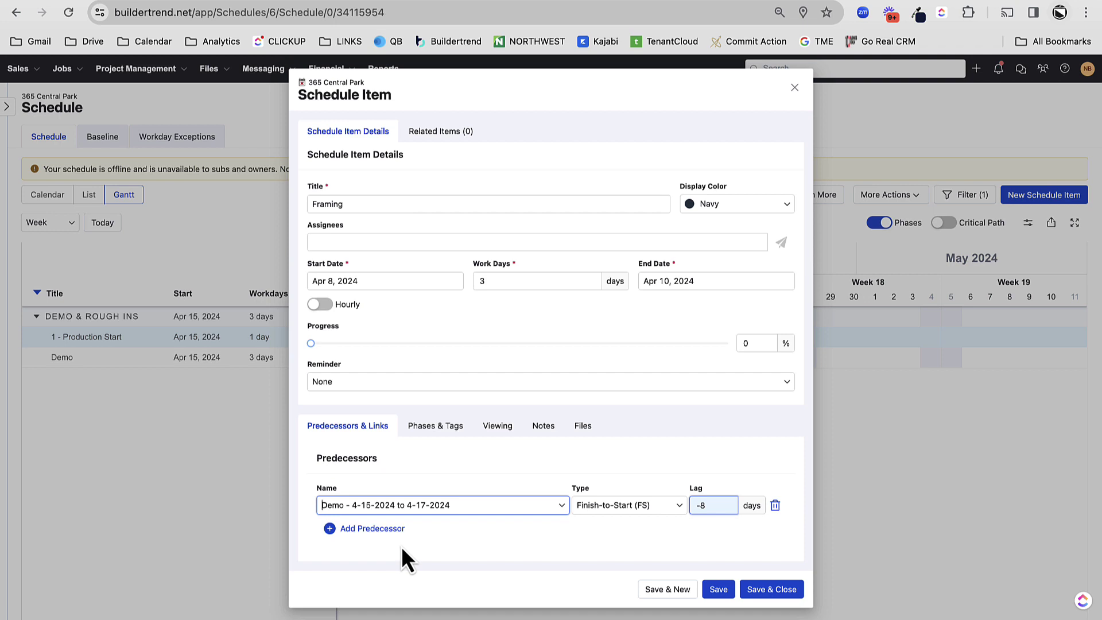
pyautogui.click(715, 505)
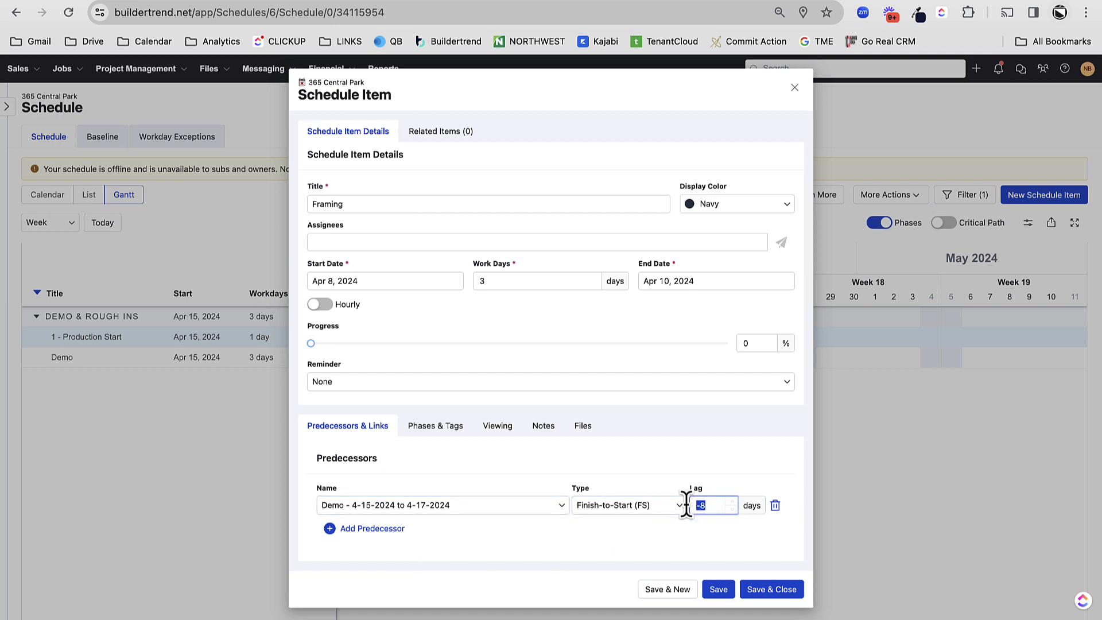
pyautogui.write('0')
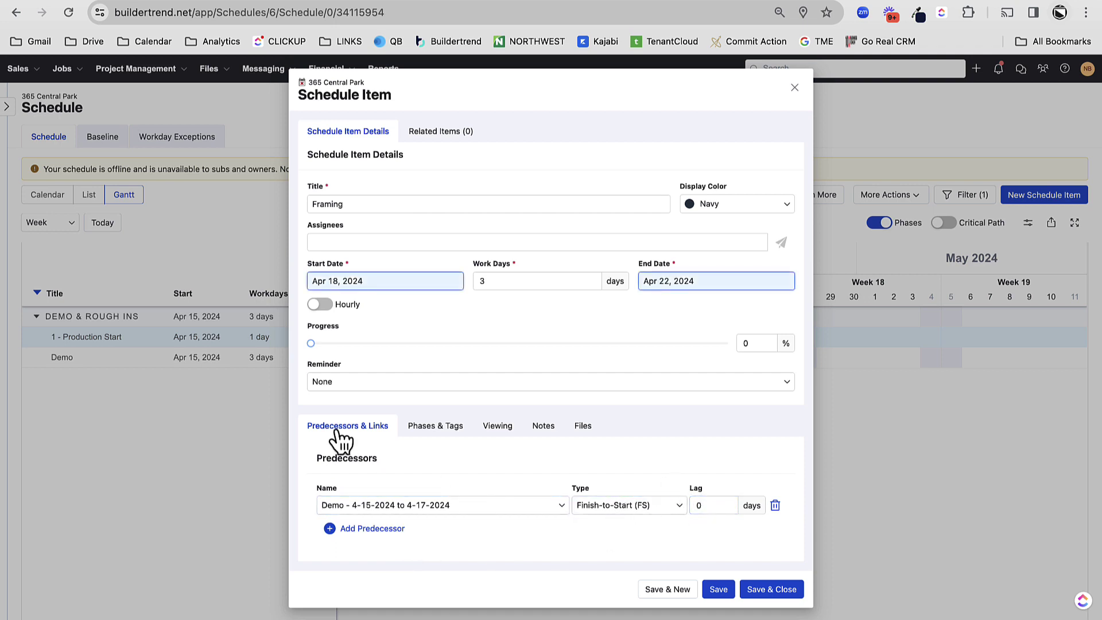
pyautogui.click(622, 506)
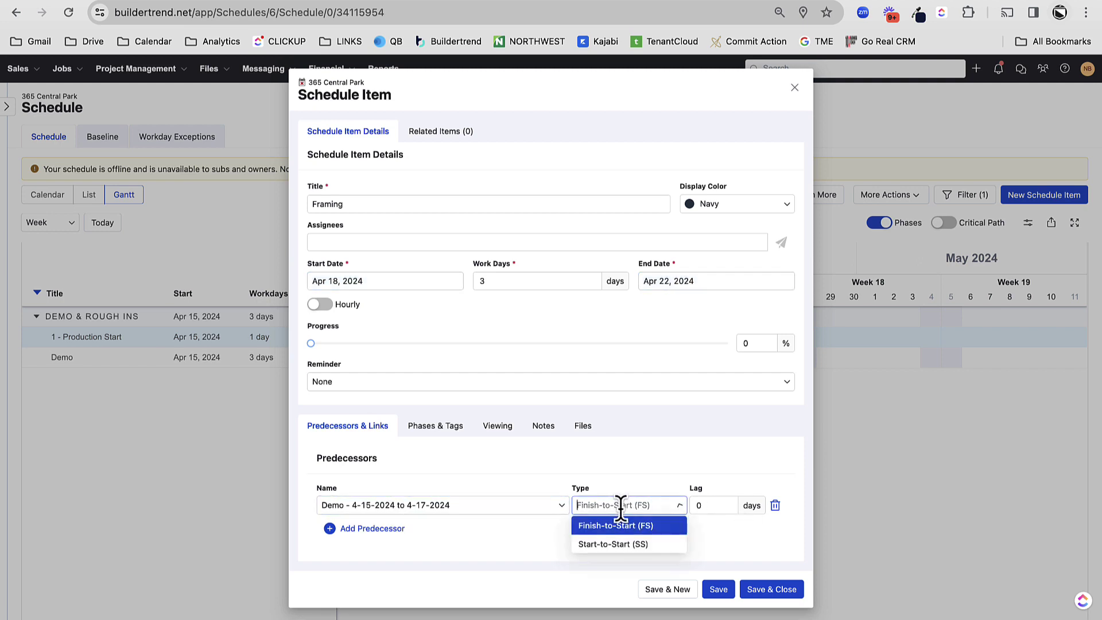
pyautogui.click(613, 546)
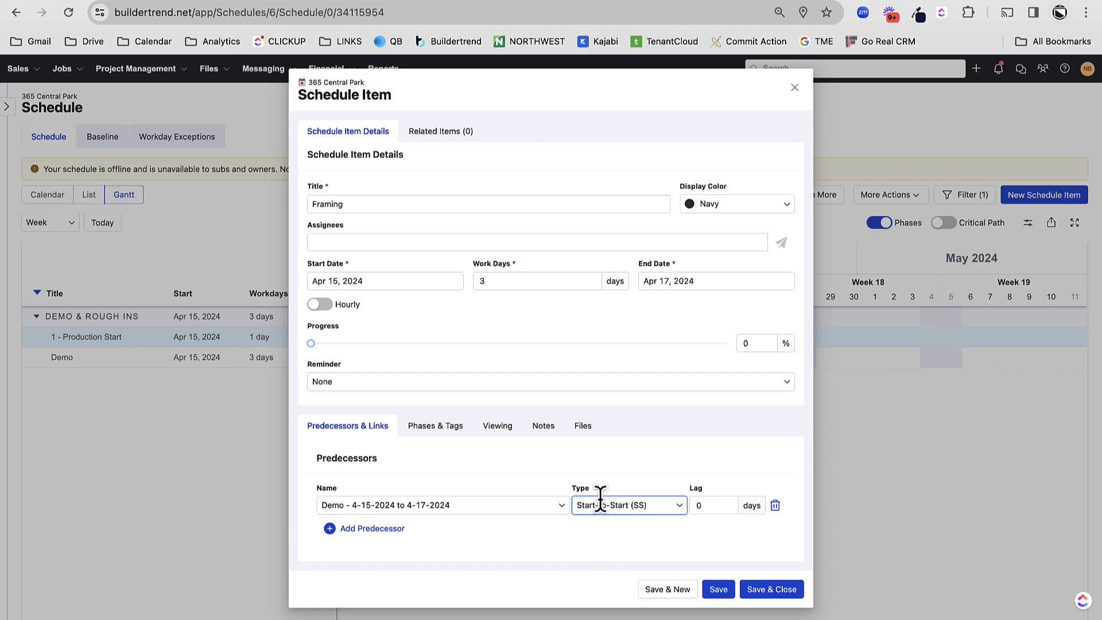
# After trying a 2-day lag, set the link to Finish-to-Start with 0 lag and save Framing.
pyautogui.moveTo(706, 505); pyautogui.dragTo(681, 505)
pyautogui.write('2')
pyautogui.press('Tab')
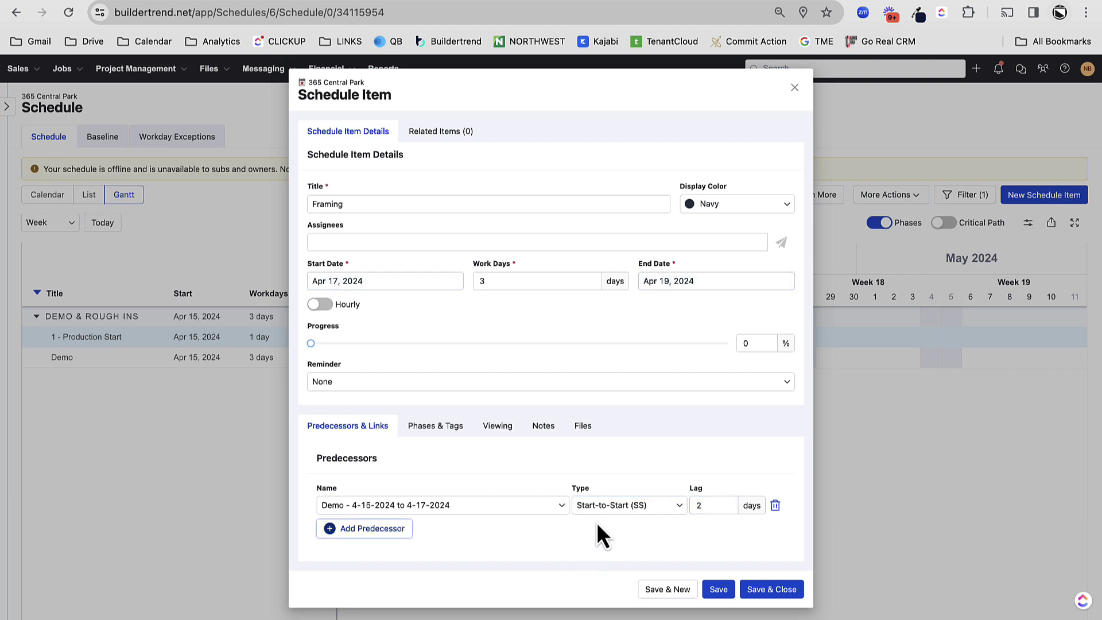
pyautogui.click(610, 505)
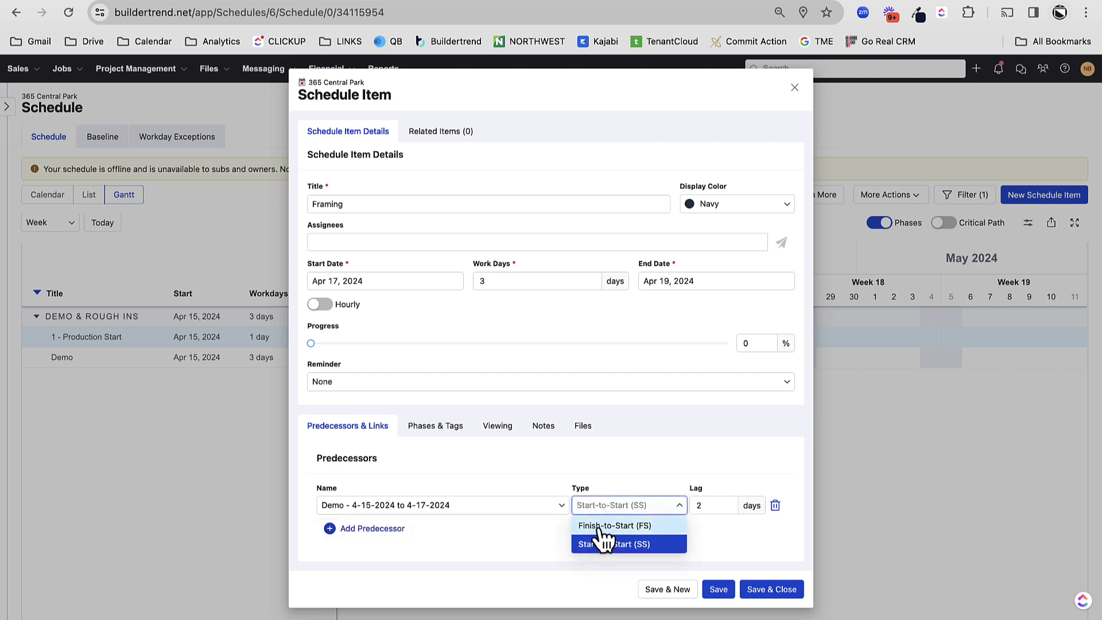
pyautogui.click(599, 527)
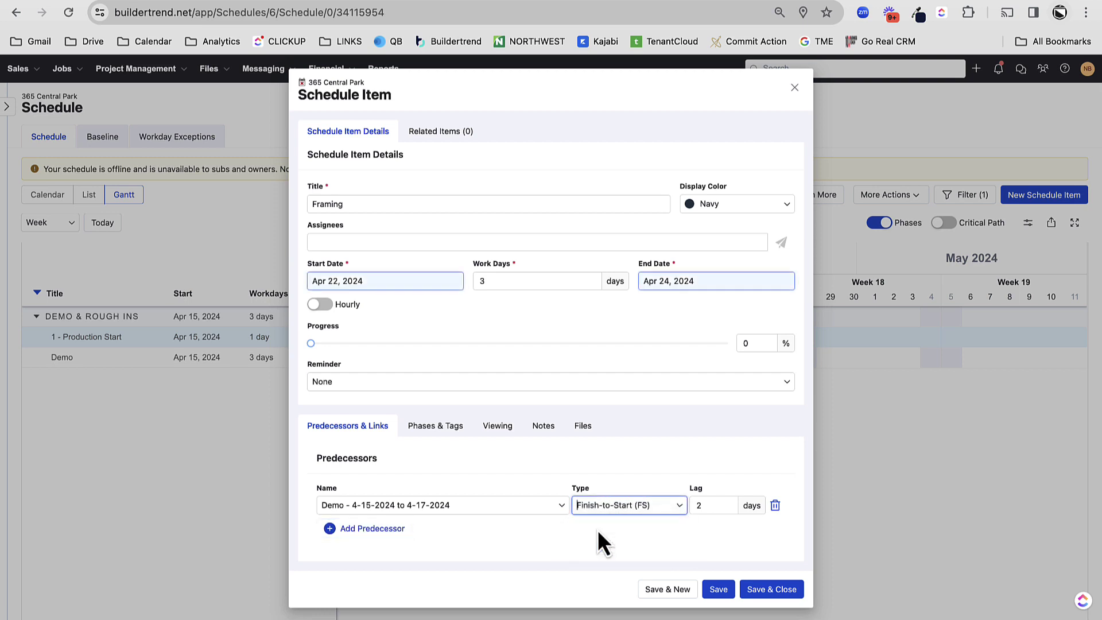
pyautogui.click(710, 504)
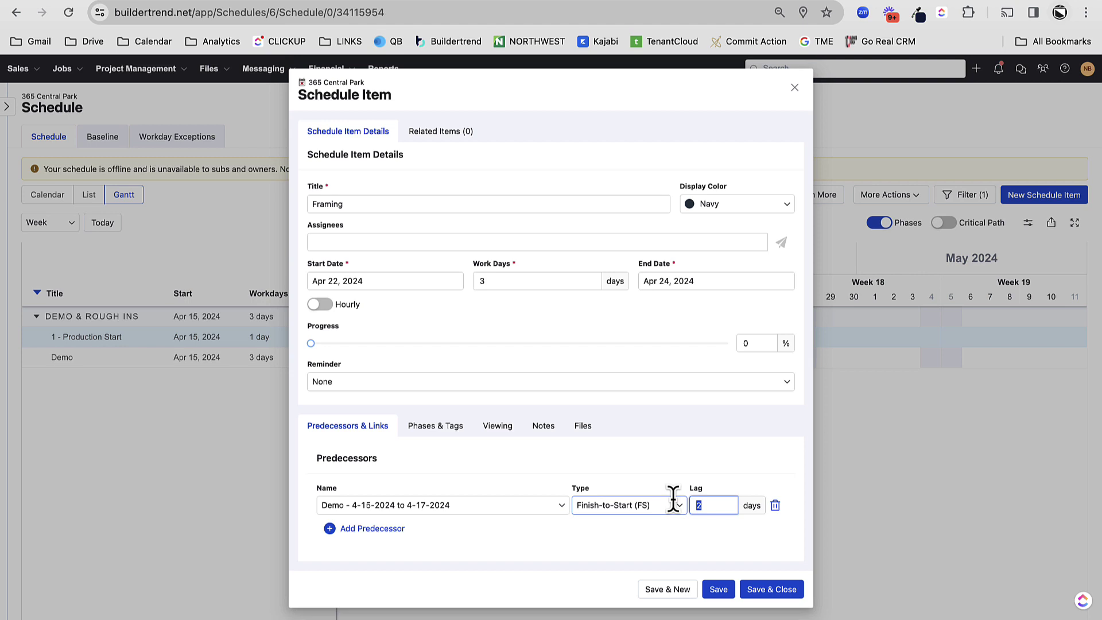
pyautogui.write('0')
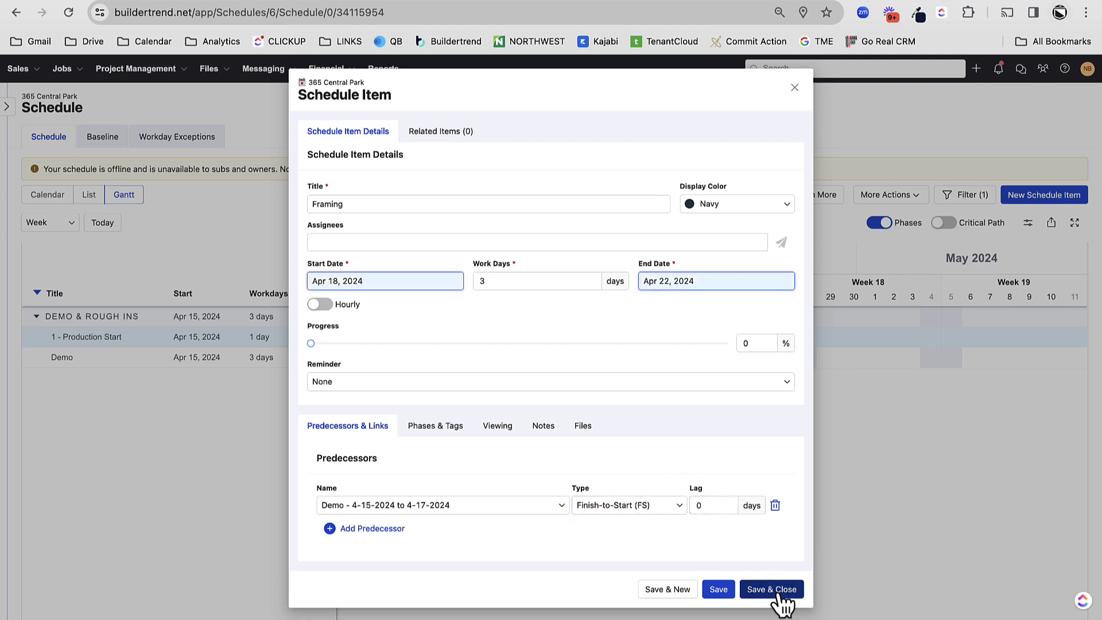
pyautogui.click(782, 594)
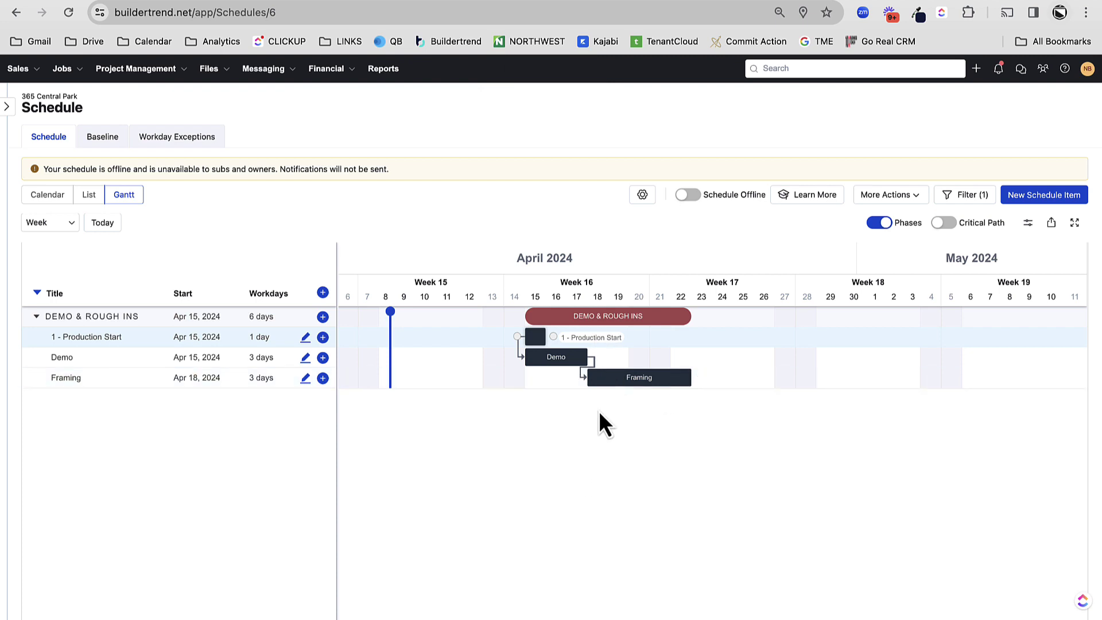
# Create a 2-day Rough HVAC item in Demo & Rough Ins, following Framing with 0 lag.
pyautogui.click(1019, 197)
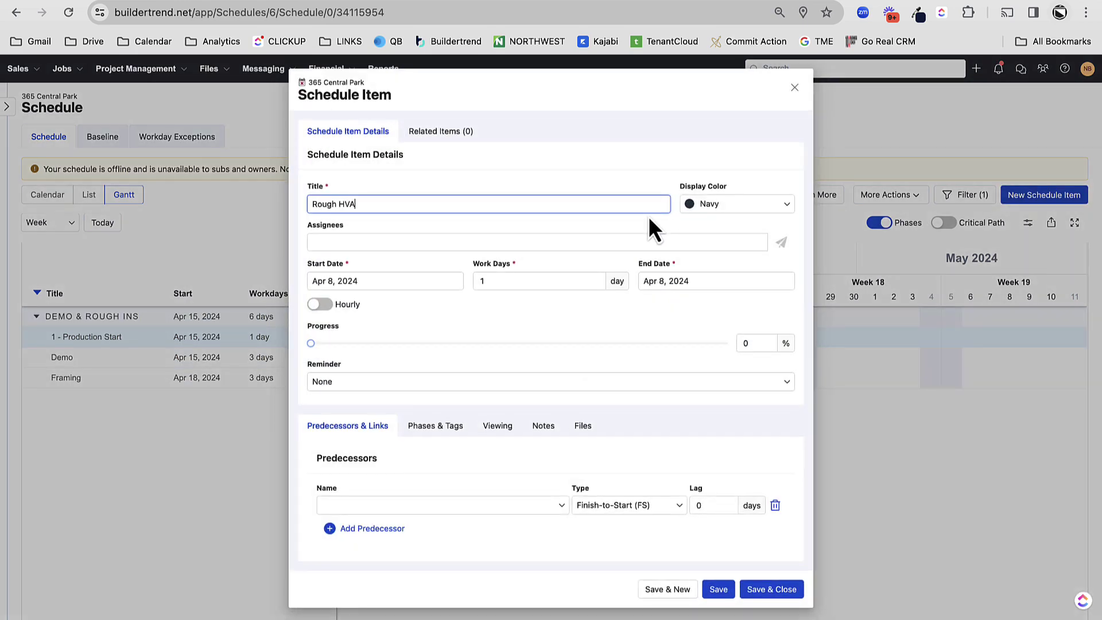
pyautogui.click(601, 277)
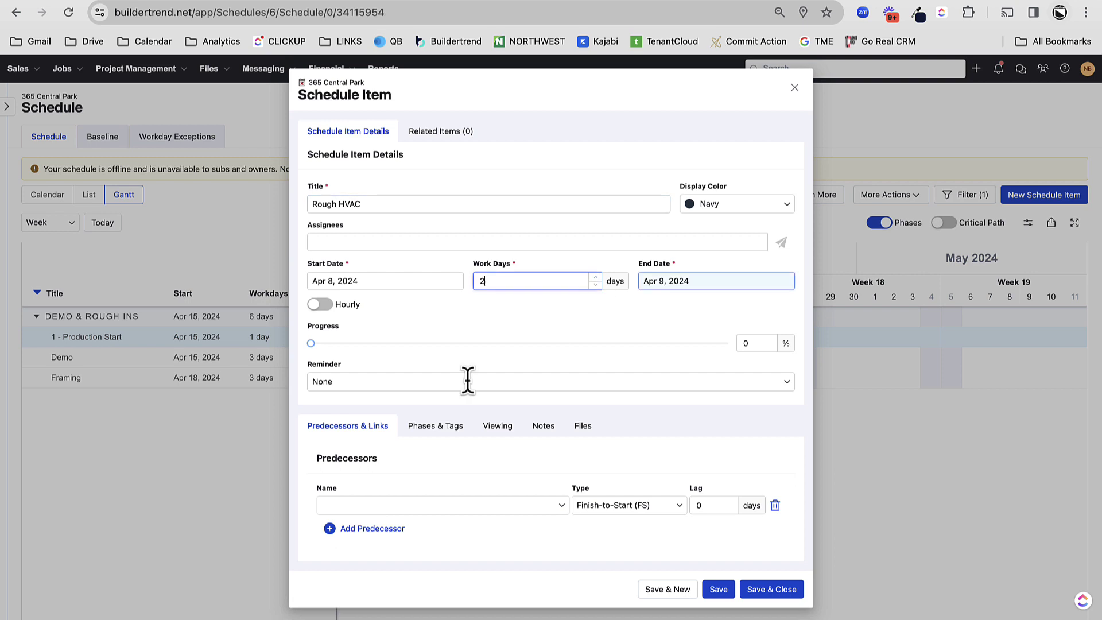
pyautogui.click(428, 435)
pyautogui.click(352, 508)
pyautogui.click(350, 526)
pyautogui.click(376, 427)
pyautogui.click(384, 529)
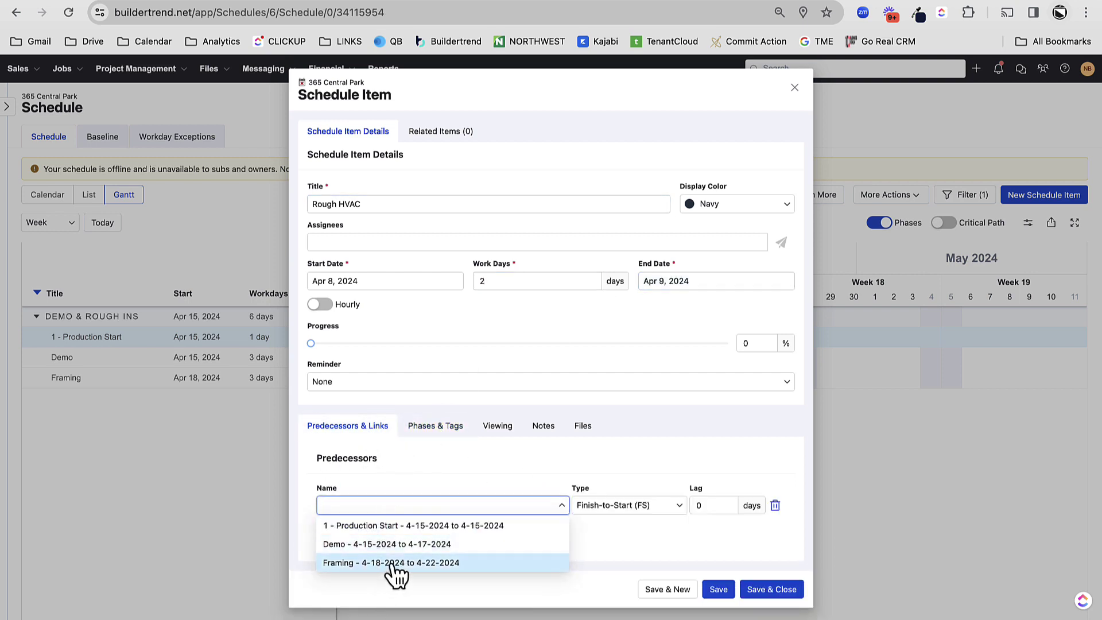
pyautogui.click(420, 563)
pyautogui.click(714, 505)
pyautogui.click(668, 495)
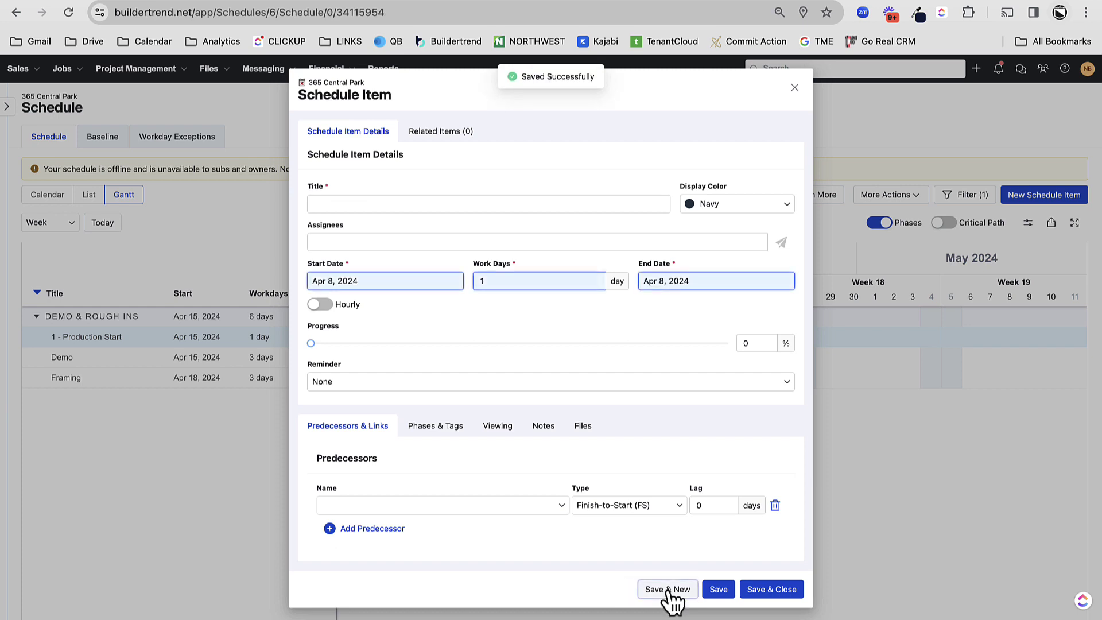
# Enter the Rough Plumbing title and edit its start date.
pyautogui.click(342, 204)
pyautogui.write('Rough Plumbing')
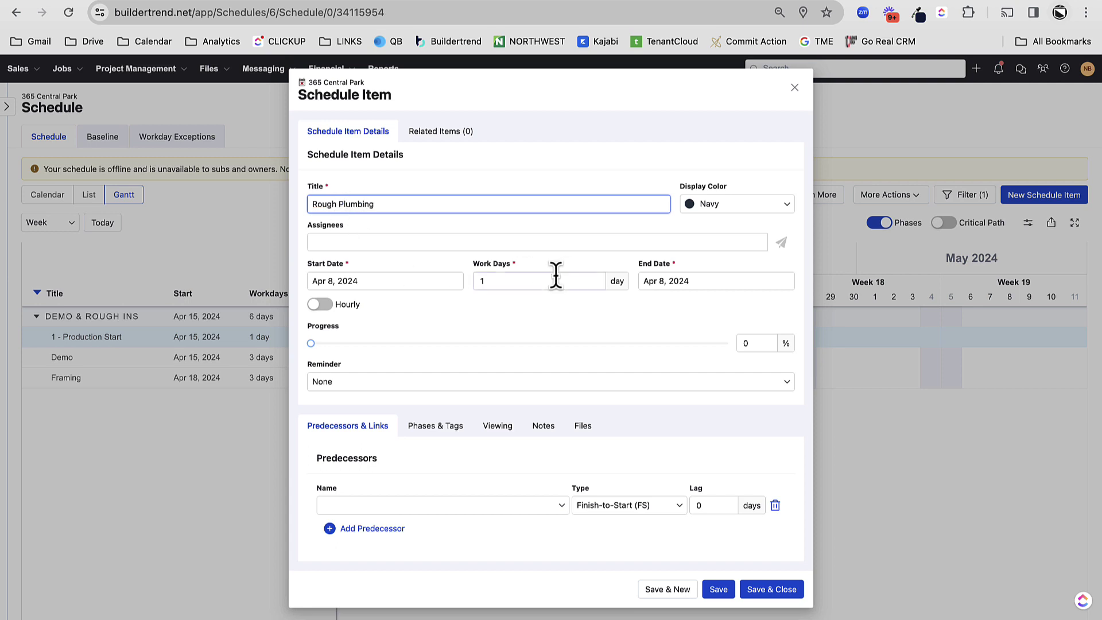
pyautogui.click(552, 281)
pyautogui.click(447, 281)
pyautogui.write('3')
pyautogui.click(419, 433)
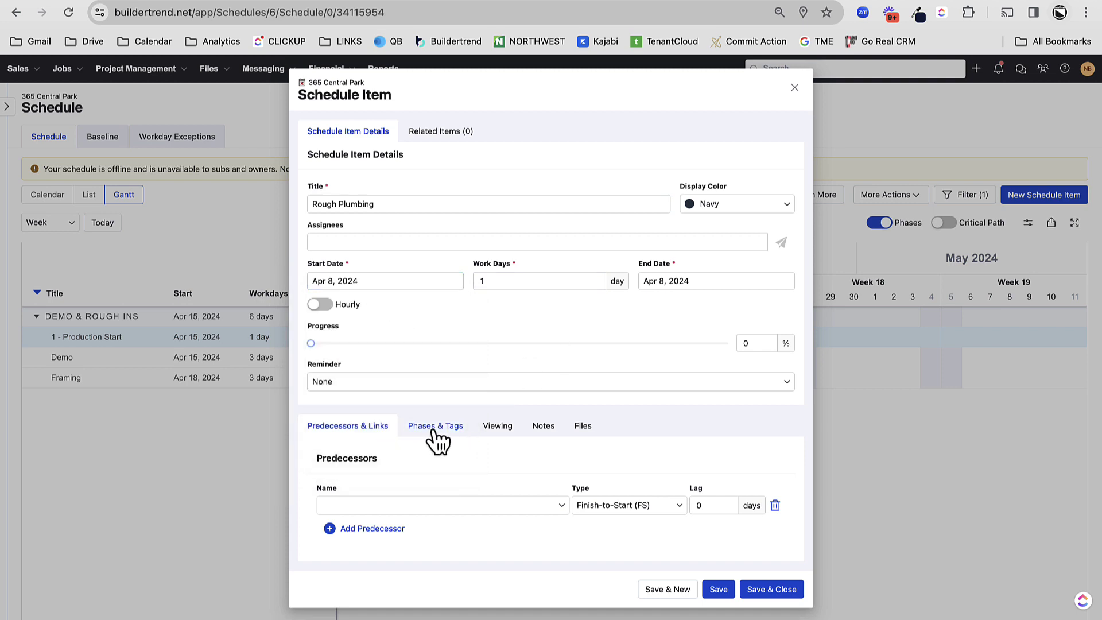
# Put Rough Plumbing in Demo & Rough Ins after Rough HVAC with 0 lag, lasting 3 work days.
pyautogui.click(433, 431)
pyautogui.click(359, 507)
pyautogui.click(358, 527)
pyautogui.click(496, 506)
pyautogui.click(350, 428)
pyautogui.click(362, 507)
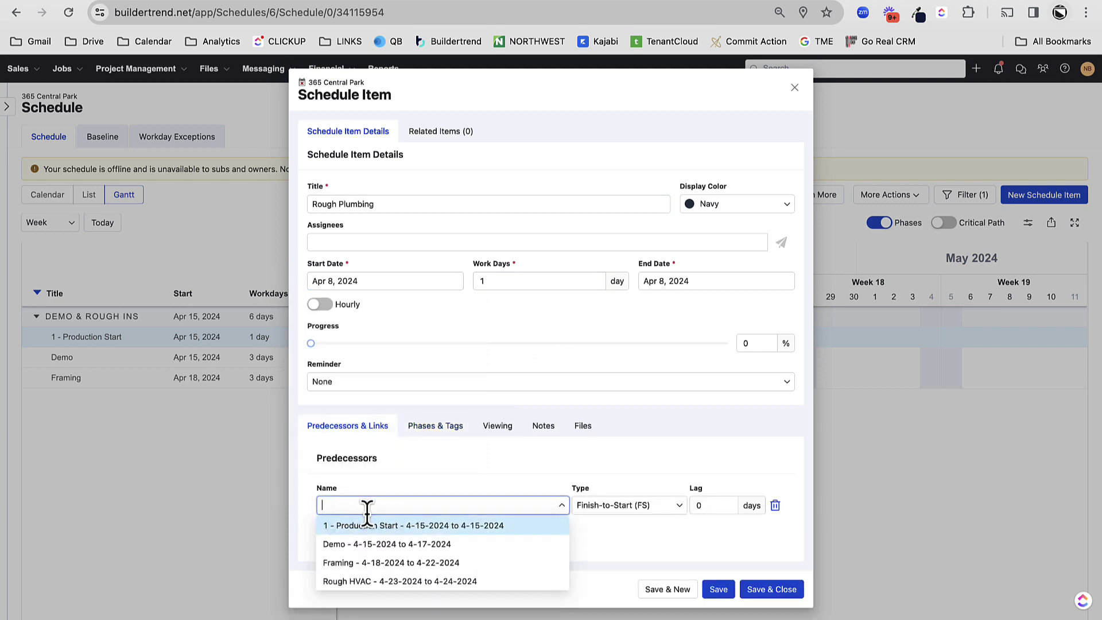
pyautogui.click(359, 586)
pyautogui.doubleClick(712, 505)
pyautogui.write('0')
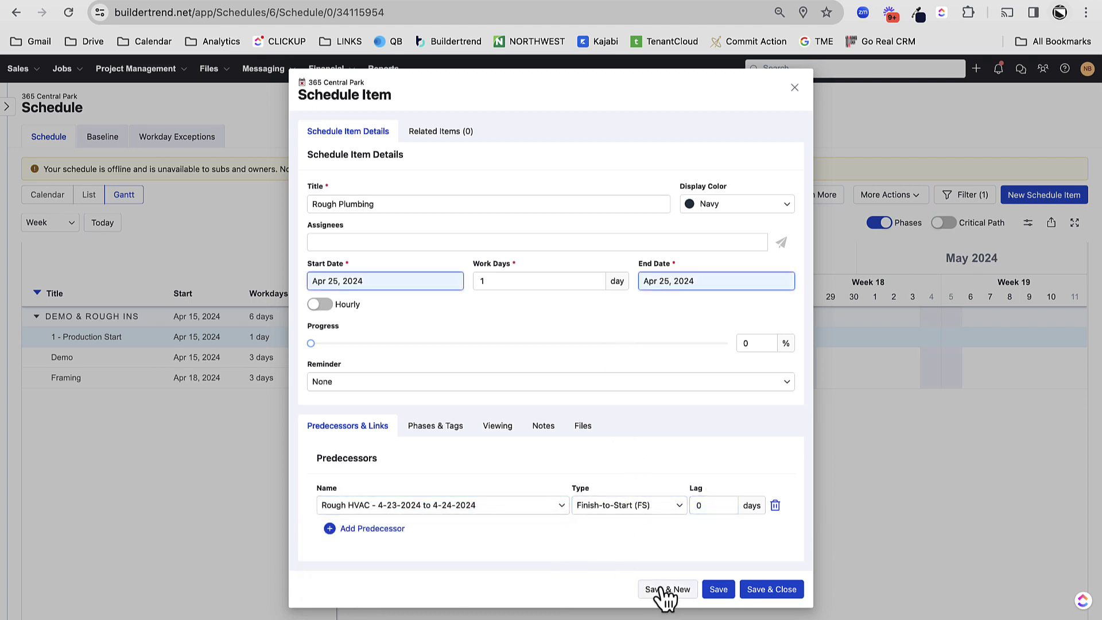
pyautogui.click(593, 276)
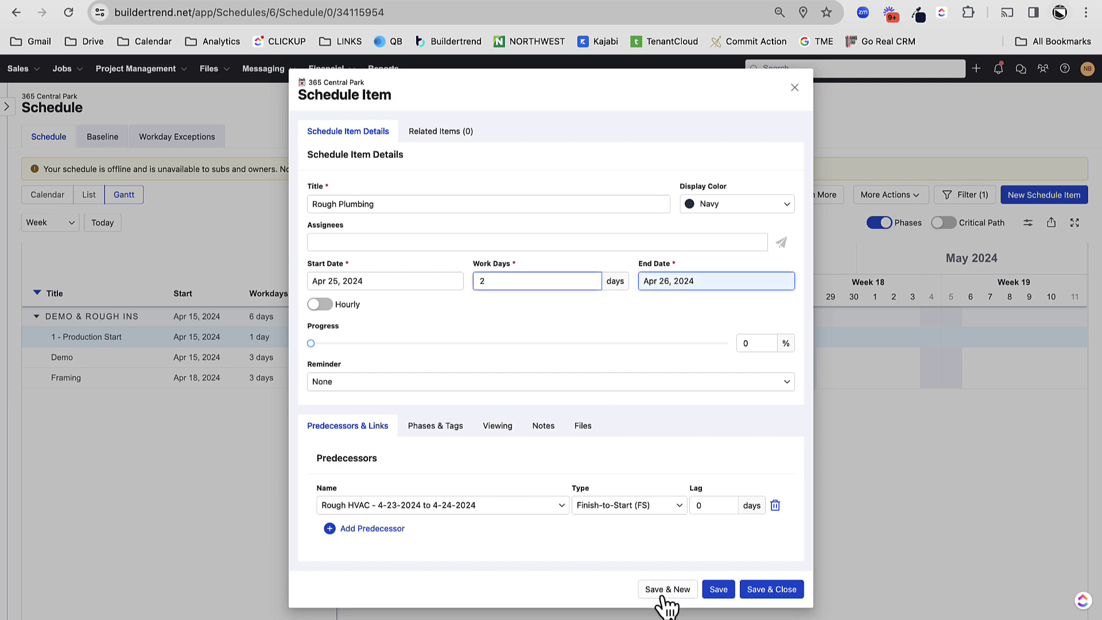
pyautogui.click(592, 277)
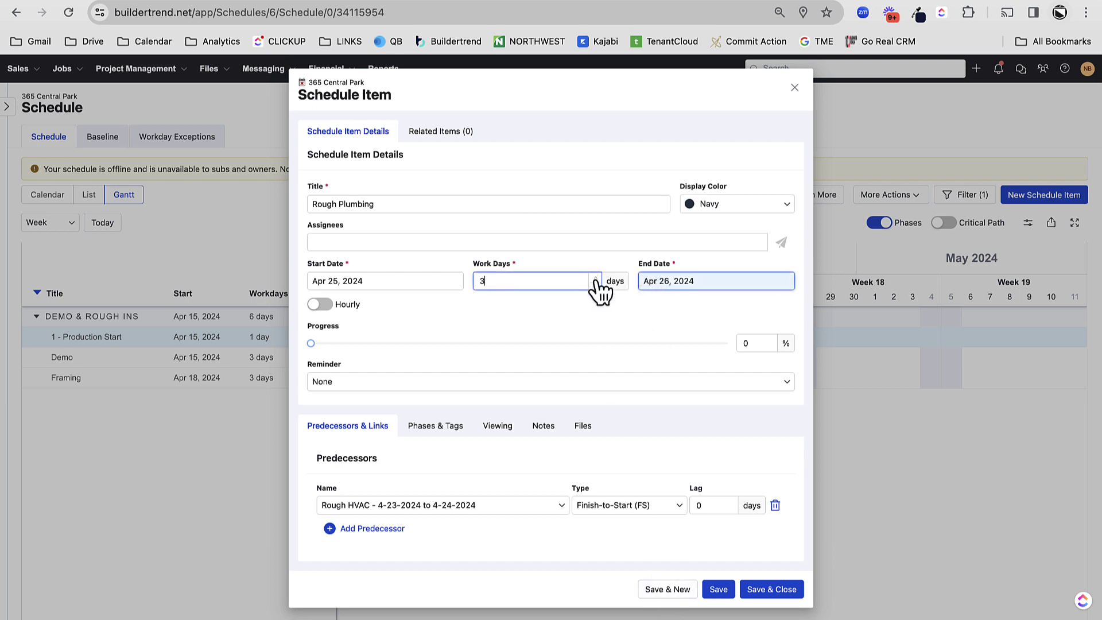
# Save Rough Plumbing and start a Rough Electric item in the Demo & Rough Ins phase.
pyautogui.click(683, 591)
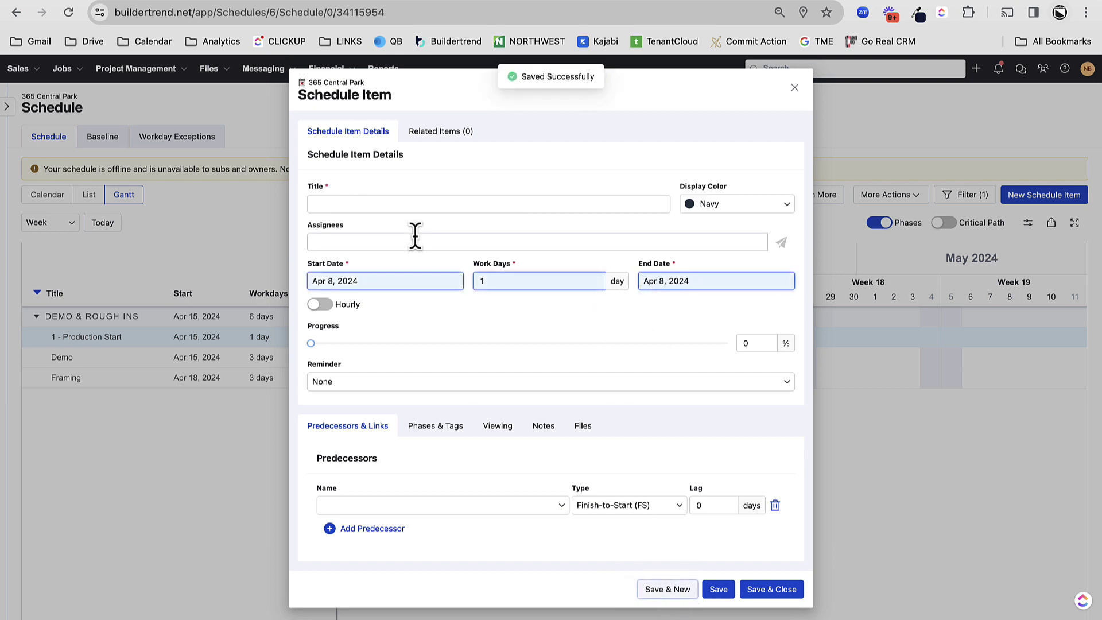
pyautogui.write('Rough Electric')
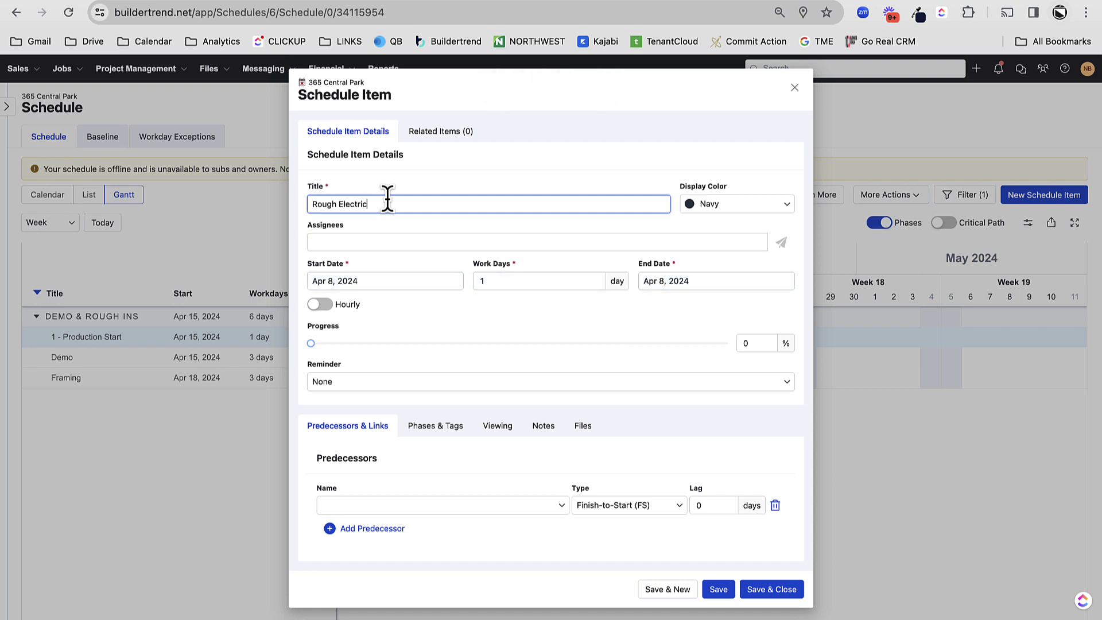
pyautogui.press('Tab')
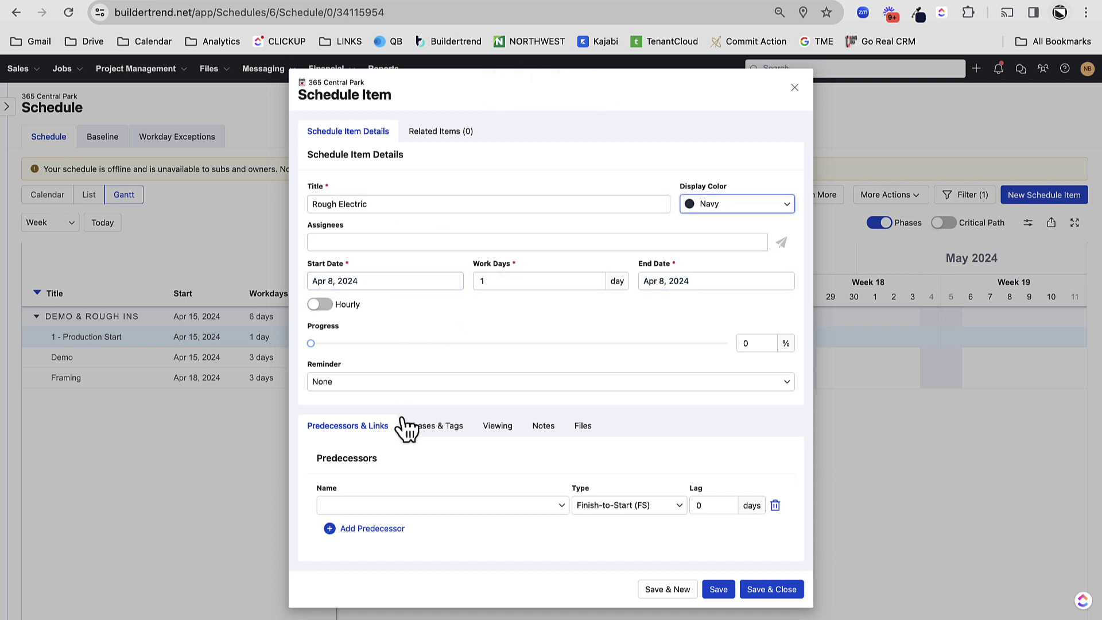
pyautogui.click(425, 428)
pyautogui.click(370, 507)
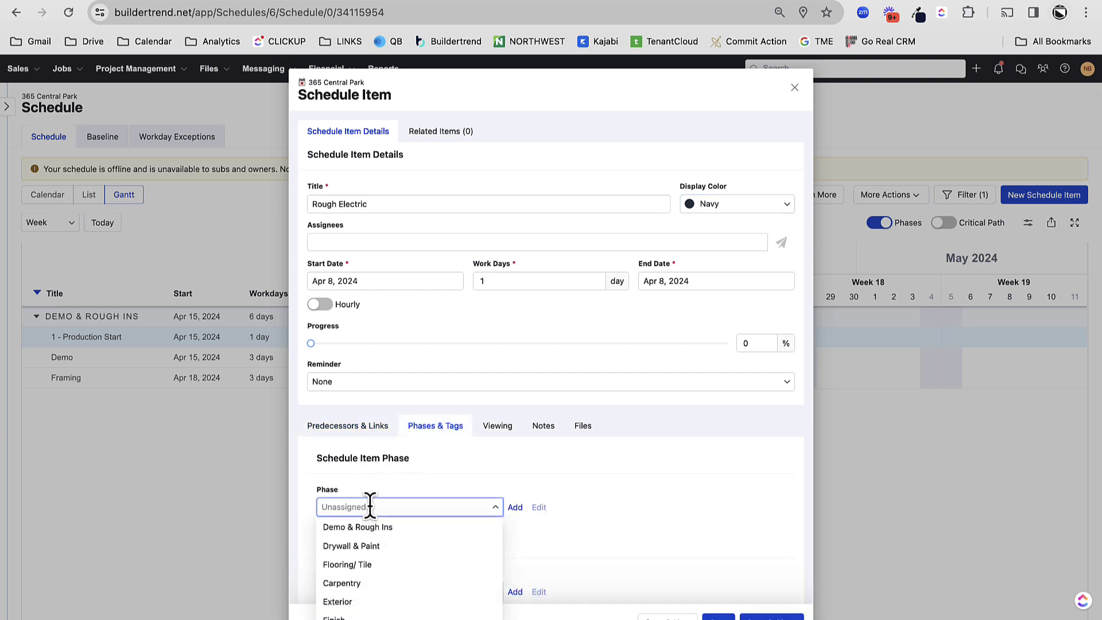
pyautogui.click(361, 527)
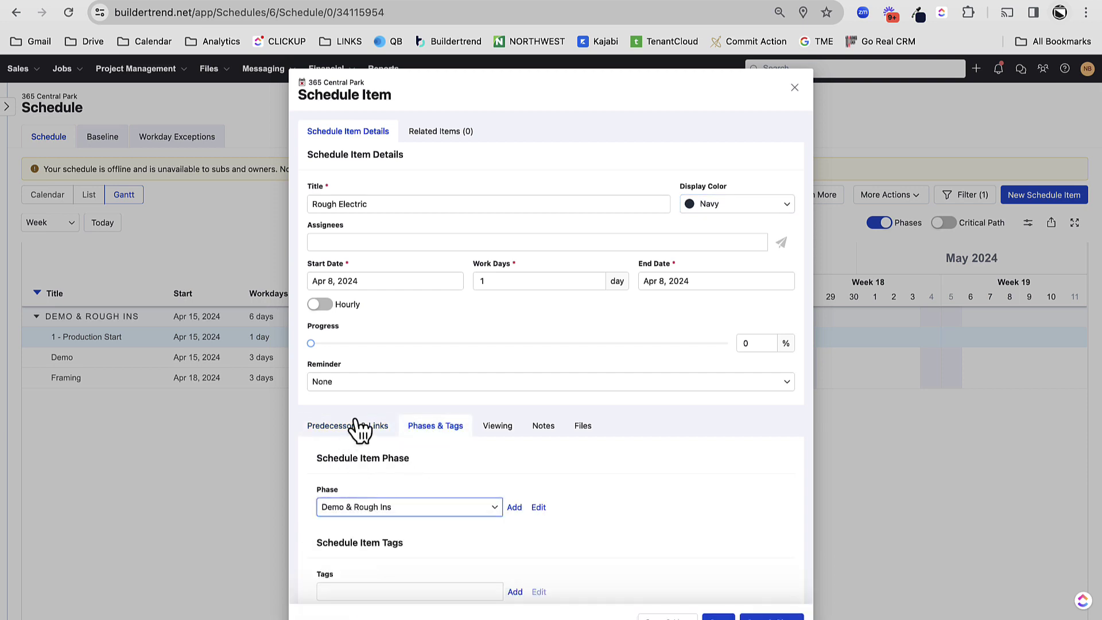
# Link Rough Electric to Rough Plumbing as Start-to-Start with a 2-day lag.
pyautogui.click(357, 426)
pyautogui.click(378, 505)
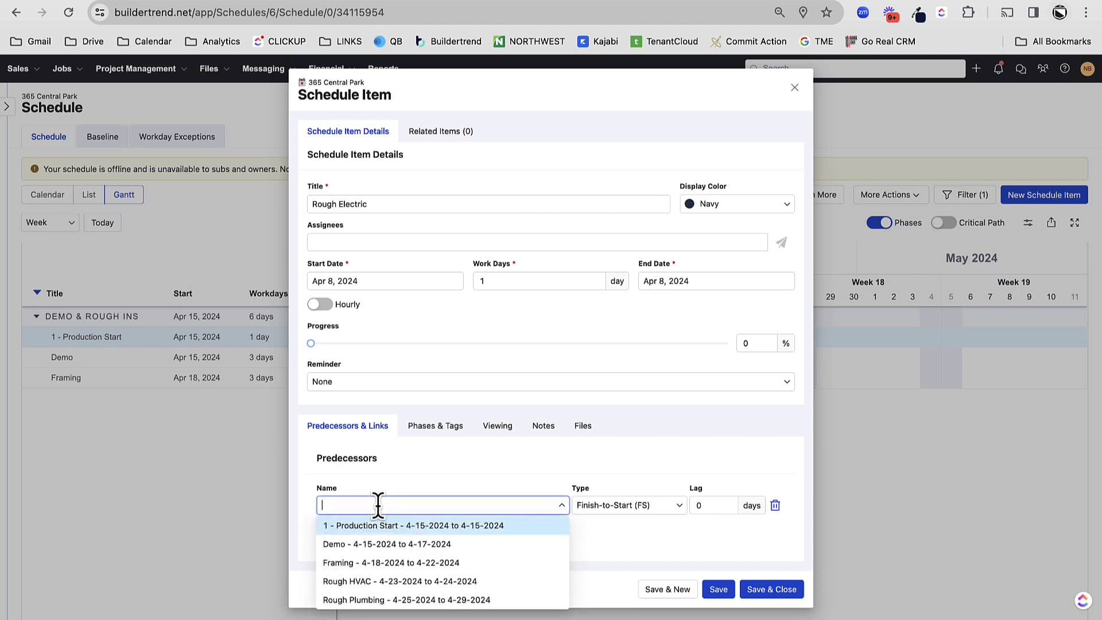
pyautogui.write('rough p')
pyautogui.click(419, 527)
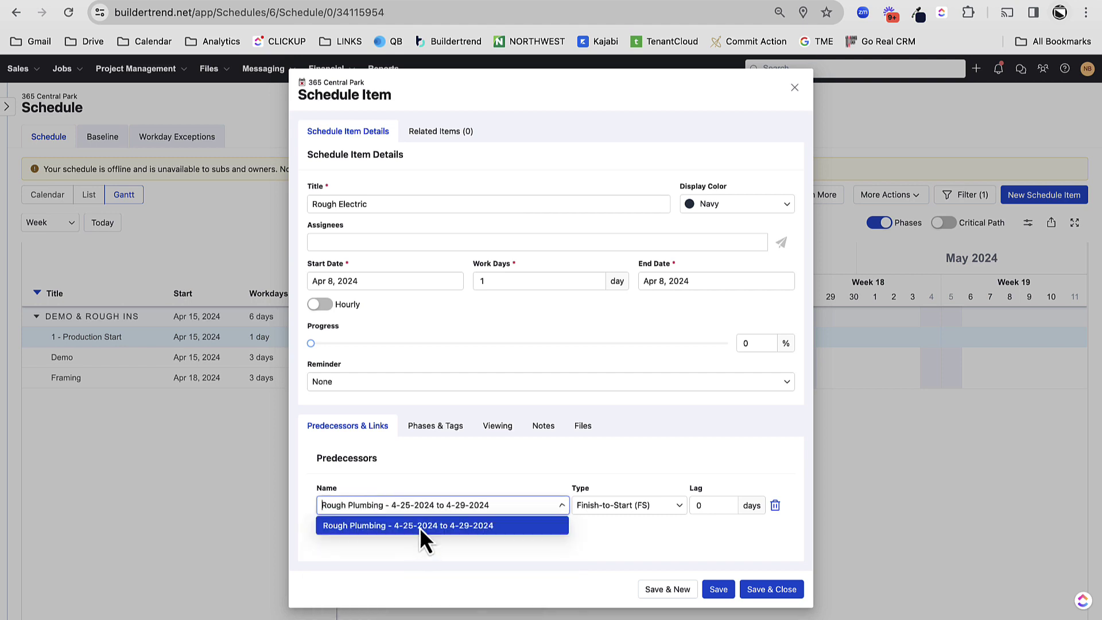
pyautogui.click(629, 505)
pyautogui.click(613, 545)
pyautogui.click(692, 505)
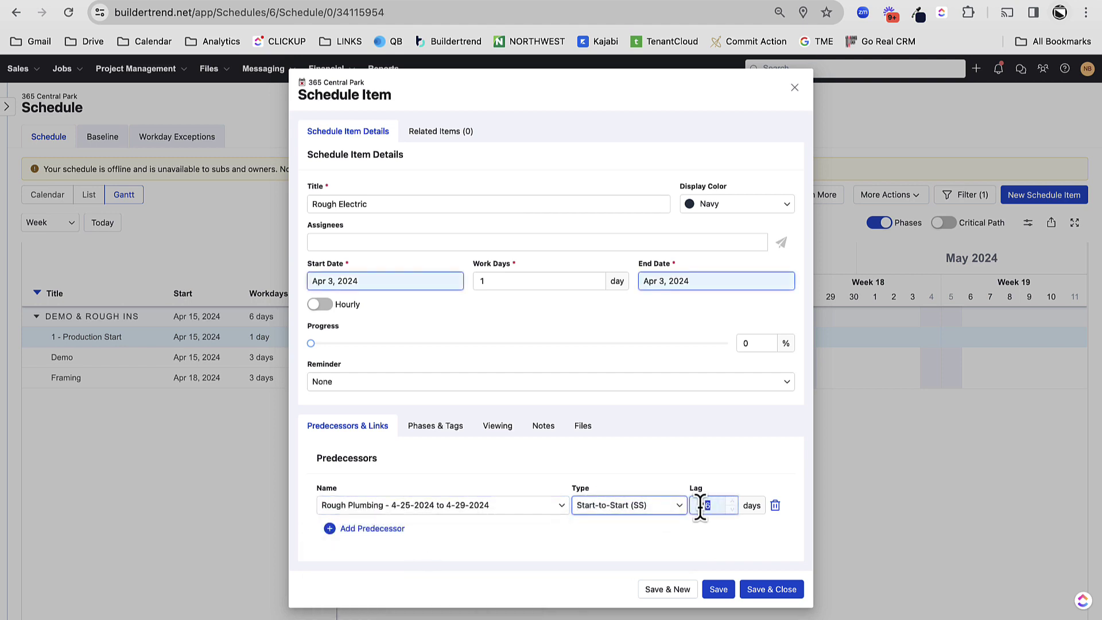
pyautogui.write('2')
# Set Rough Electric to 5 work days and save it.
pyautogui.click(583, 281)
pyautogui.click(598, 278)
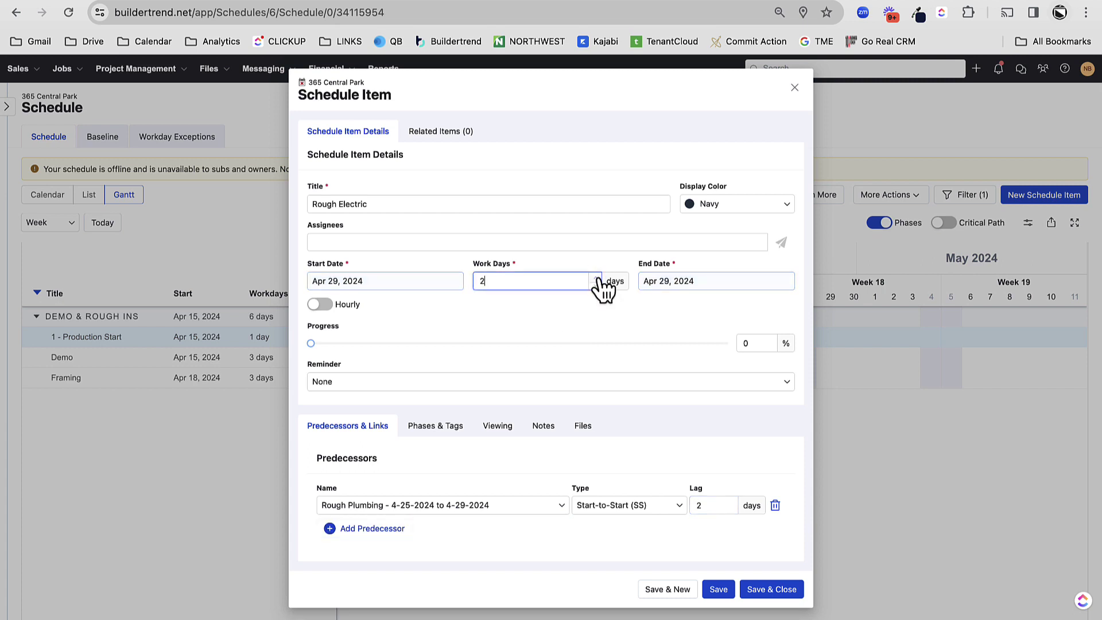
pyautogui.press('BackSpace')
pyautogui.write('5')
pyautogui.press('Tab')
pyautogui.click(771, 583)
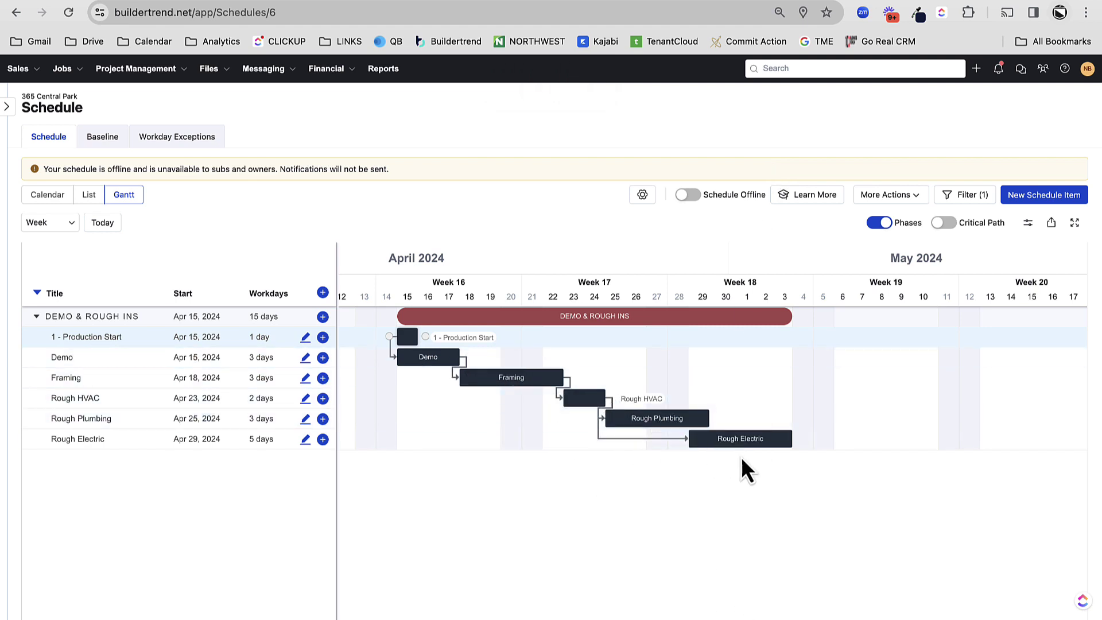
# Check the Rough Electric and Demo bar details on the Gantt chart, confirming the phase ends May 3.
pyautogui.moveTo(726, 453)
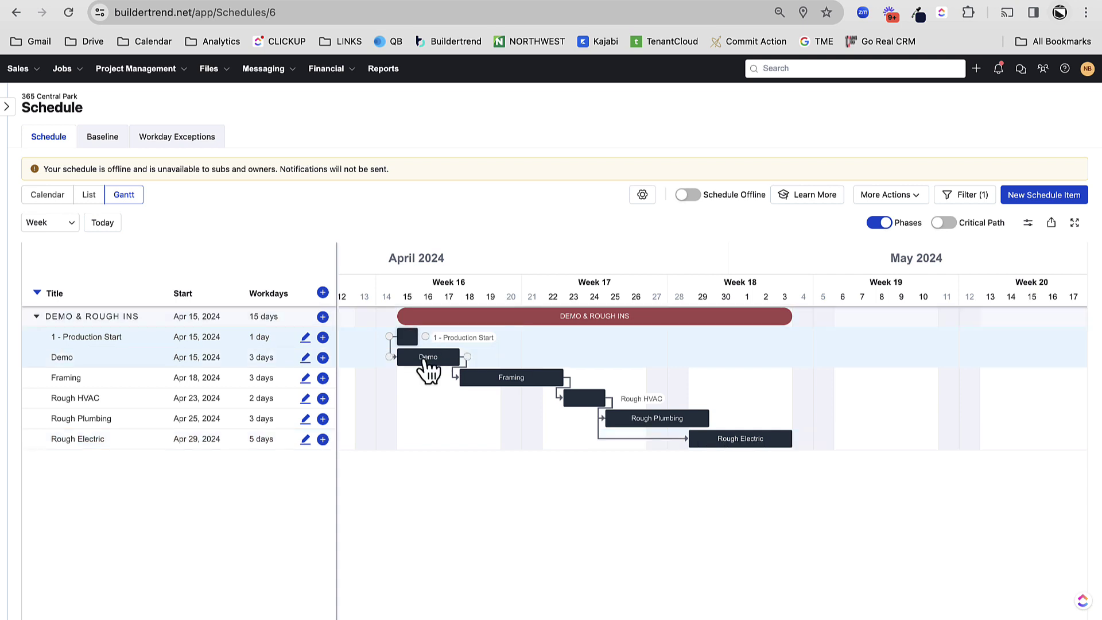
pyautogui.moveTo(426, 369)
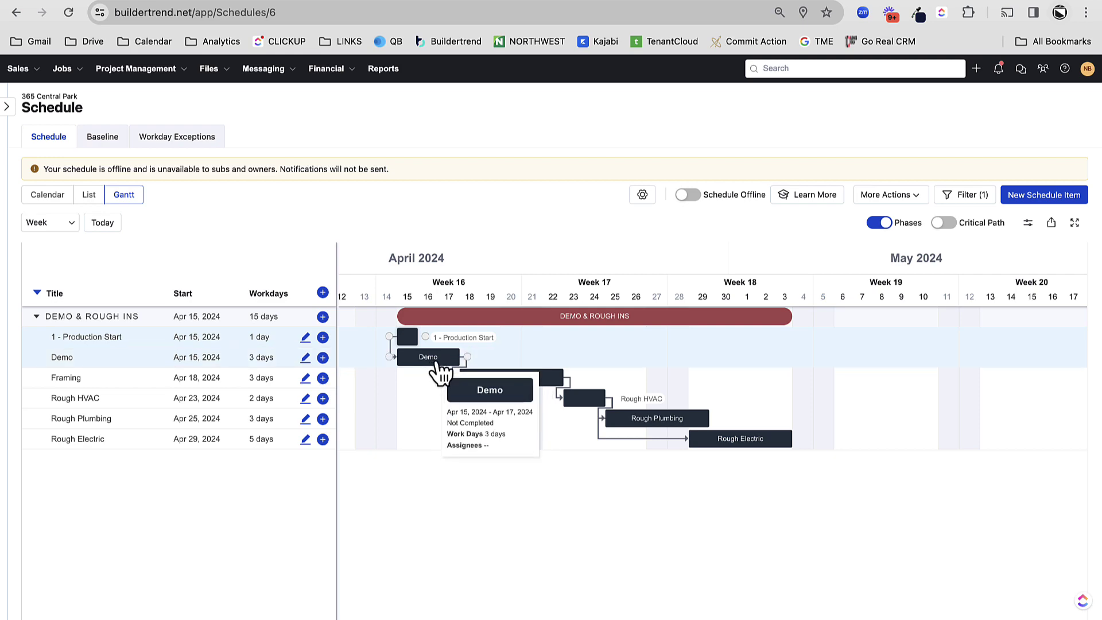
# Increase the Demo item to 5 work days and save the change.
pyautogui.click(436, 362)
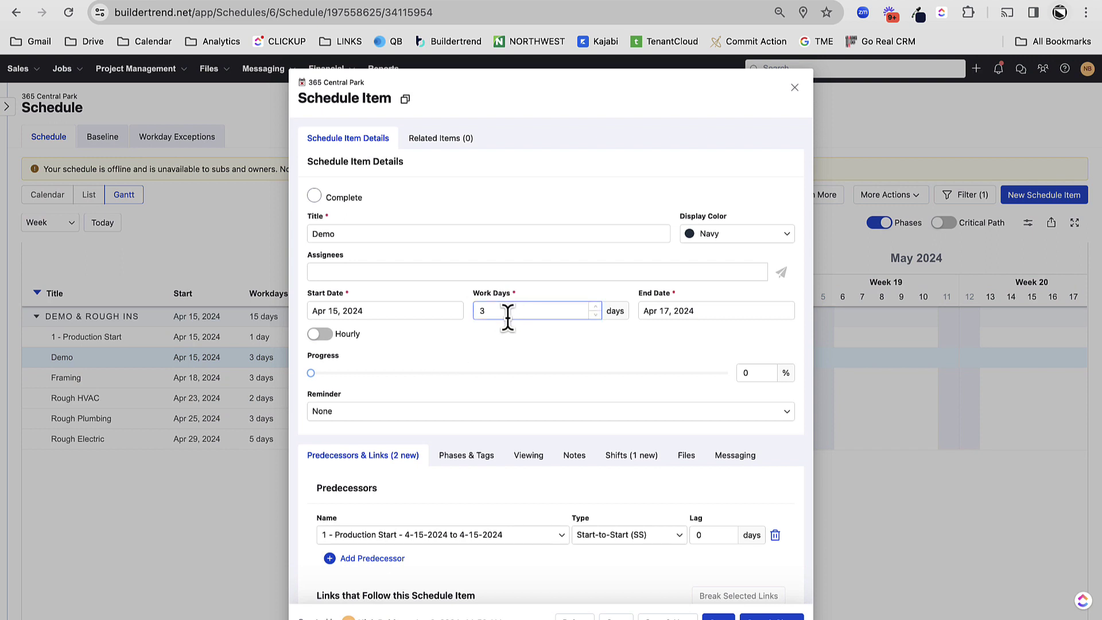
pyautogui.click(595, 307)
pyautogui.click(595, 306)
pyautogui.click(718, 616)
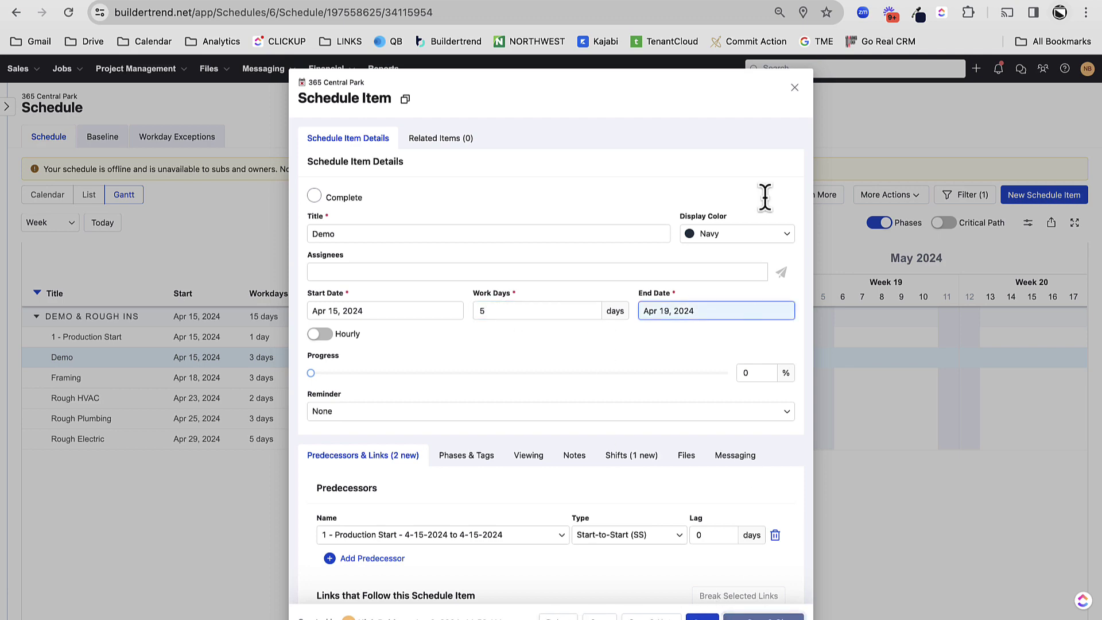
pyautogui.click(794, 88)
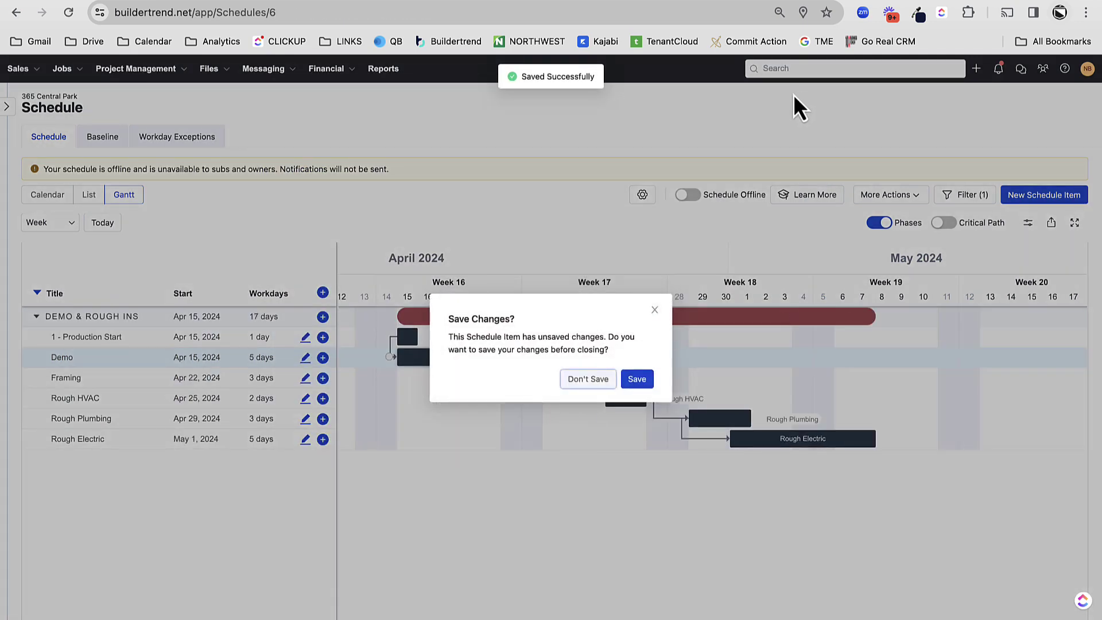
pyautogui.click(636, 378)
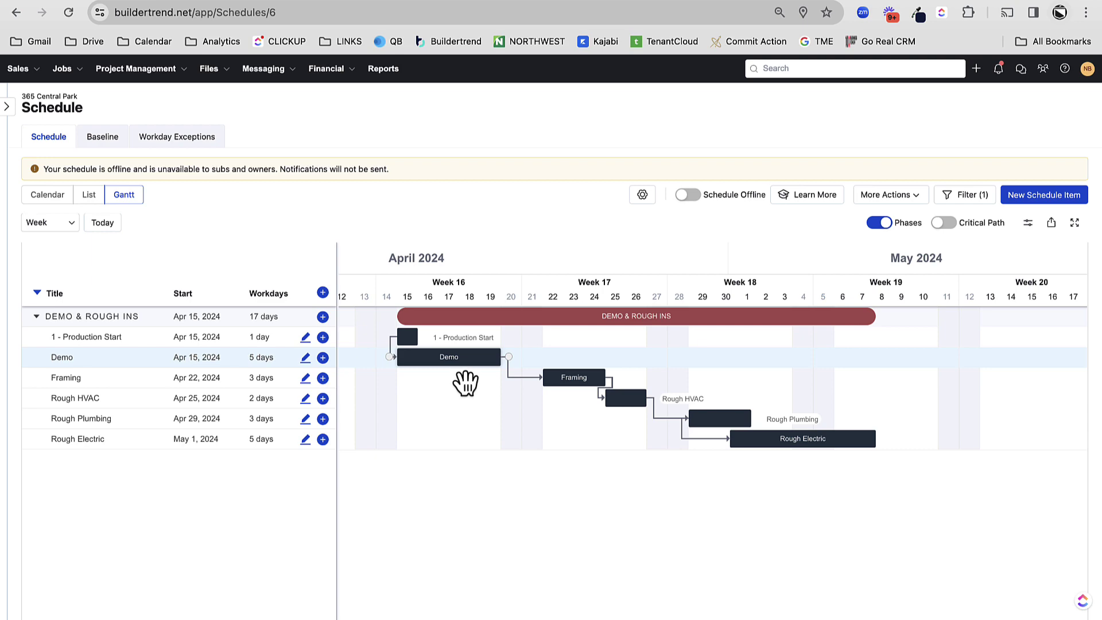
# Reduce the Demo item back to 3 work days.
pyautogui.click(456, 364)
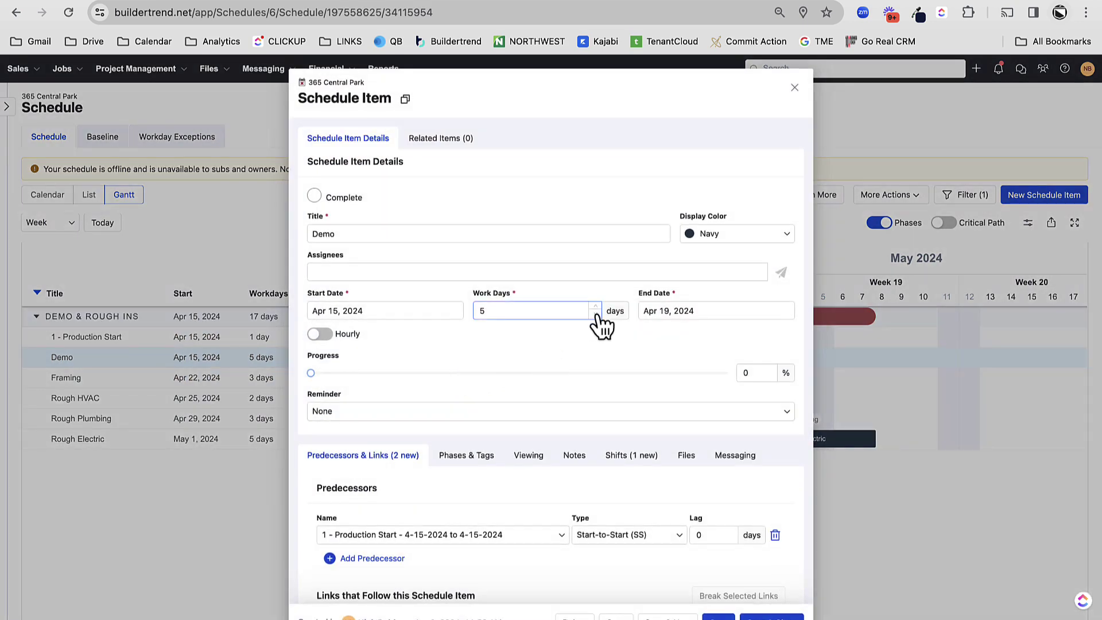
pyautogui.click(596, 315)
pyautogui.click(596, 315)
pyautogui.press('Tab')
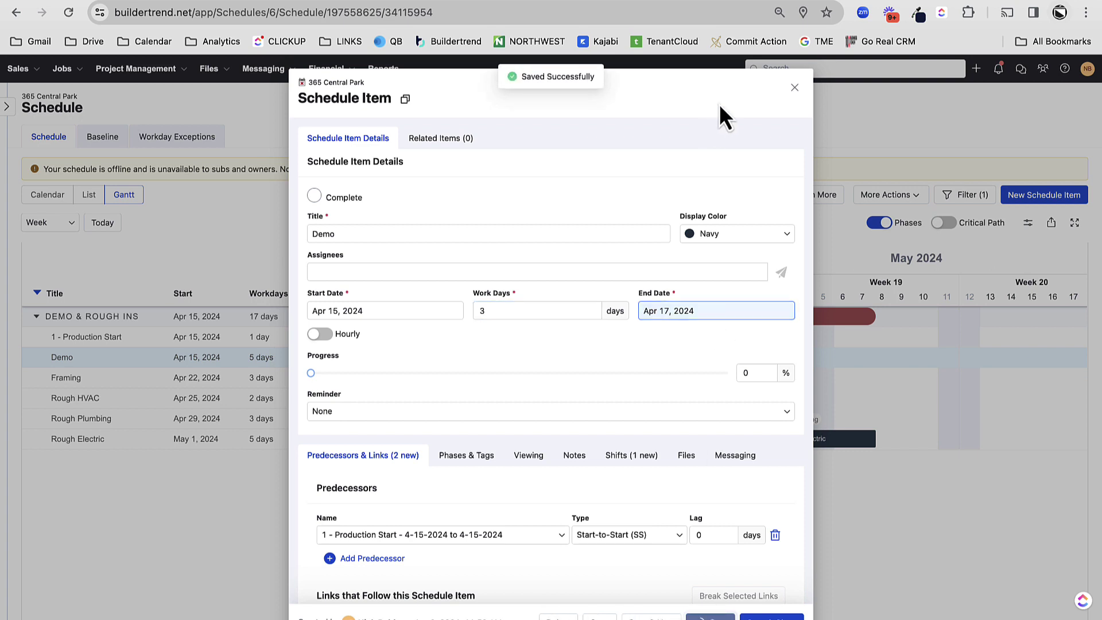
# Give the following Framing item a 2-day lag and save it.
pyautogui.scroll(-2, 457, 472)
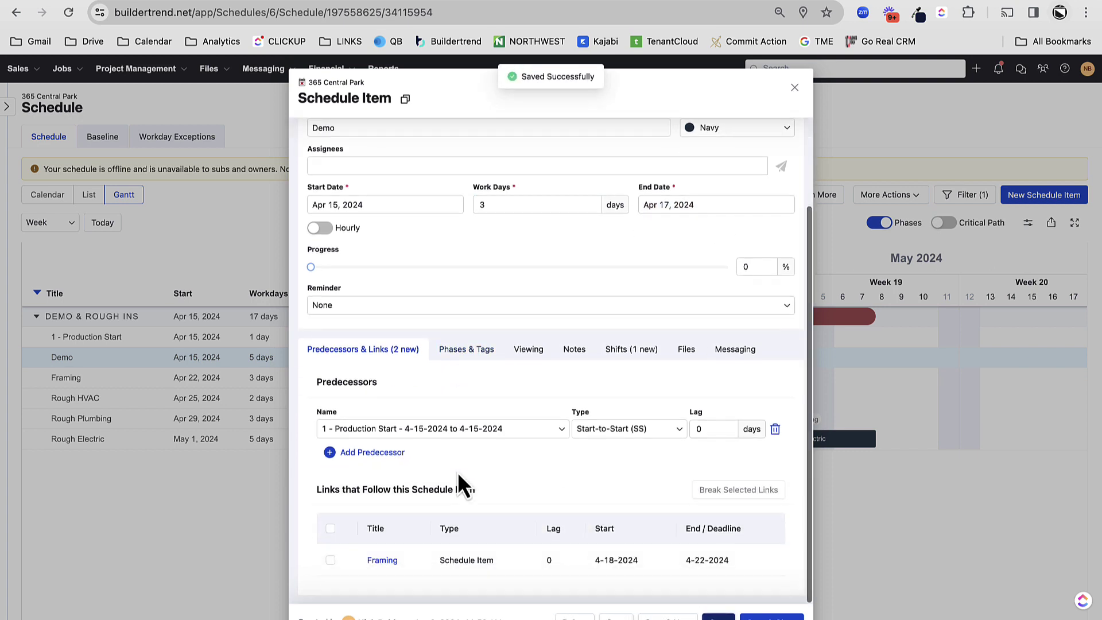
pyautogui.click(380, 561)
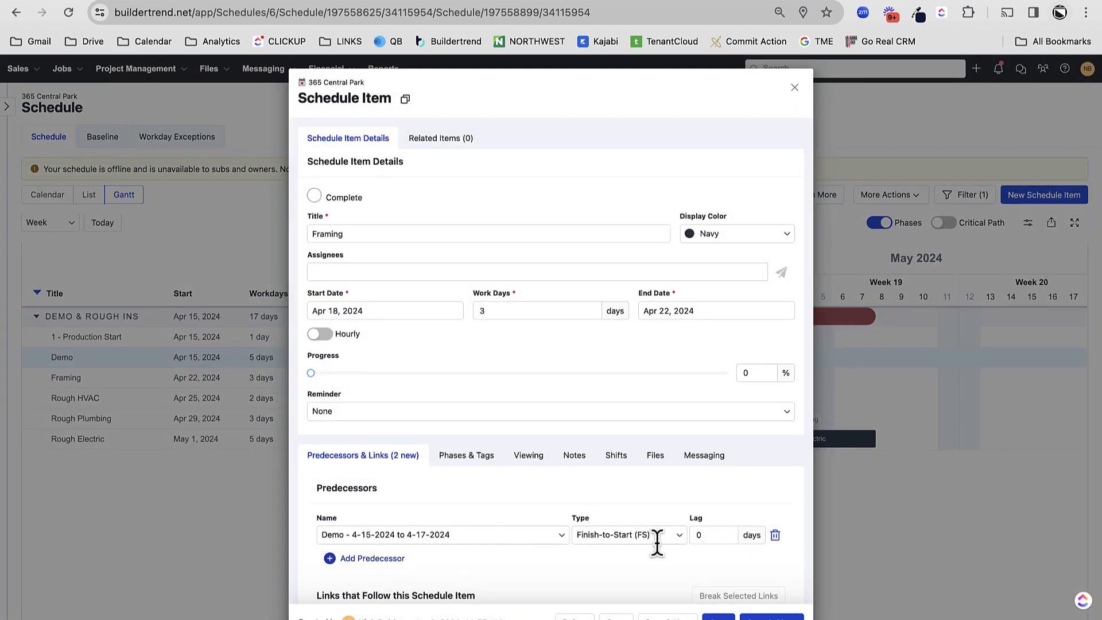
pyautogui.click(728, 537)
pyautogui.write('2')
pyautogui.click(769, 616)
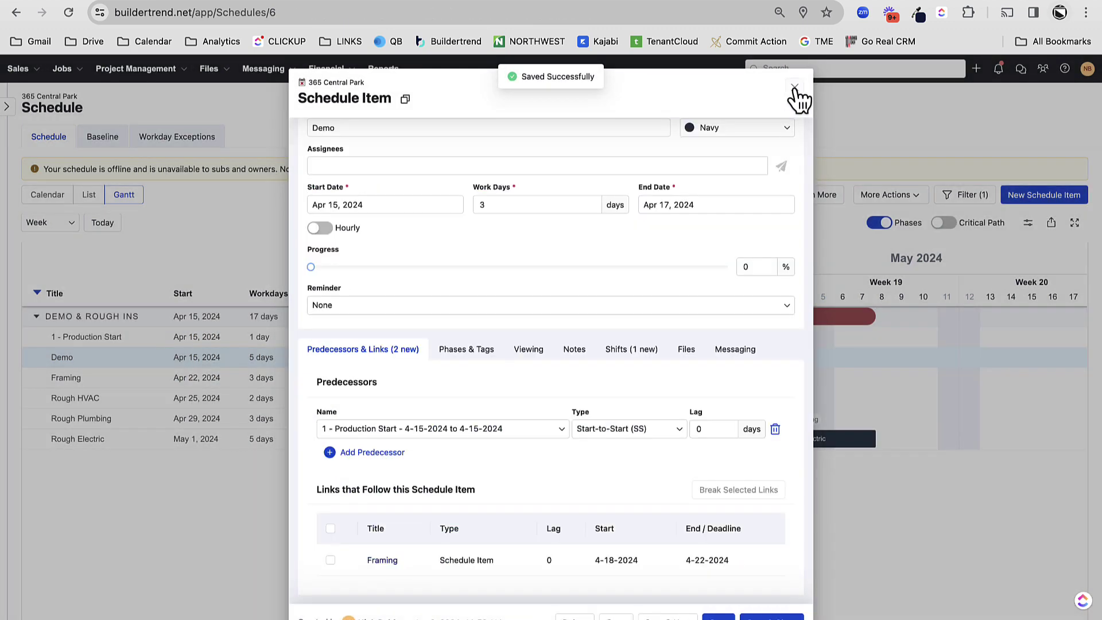
pyautogui.click(794, 87)
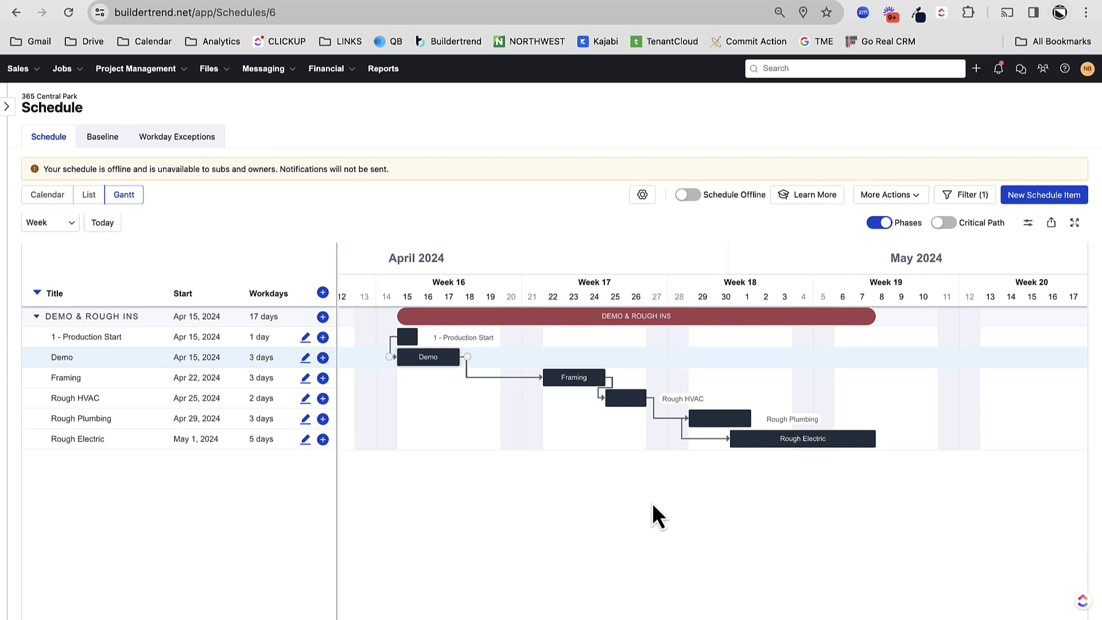
# Take the schedule online without setting a baseline.
pyautogui.moveTo(418, 369)
pyautogui.click(688, 195)
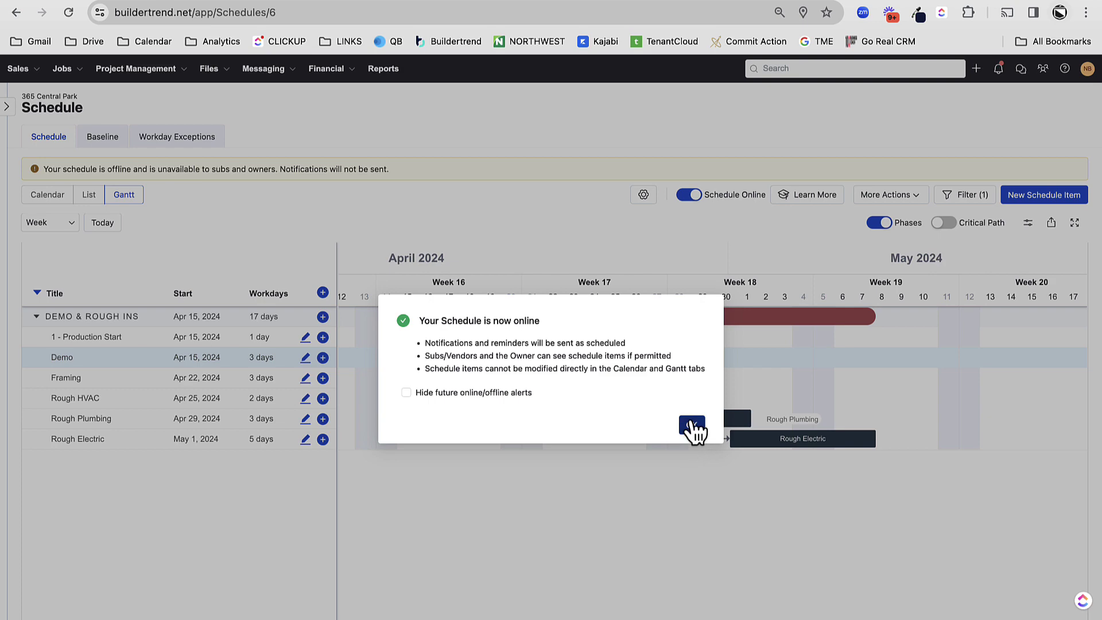
pyautogui.click(693, 427)
pyautogui.click(588, 411)
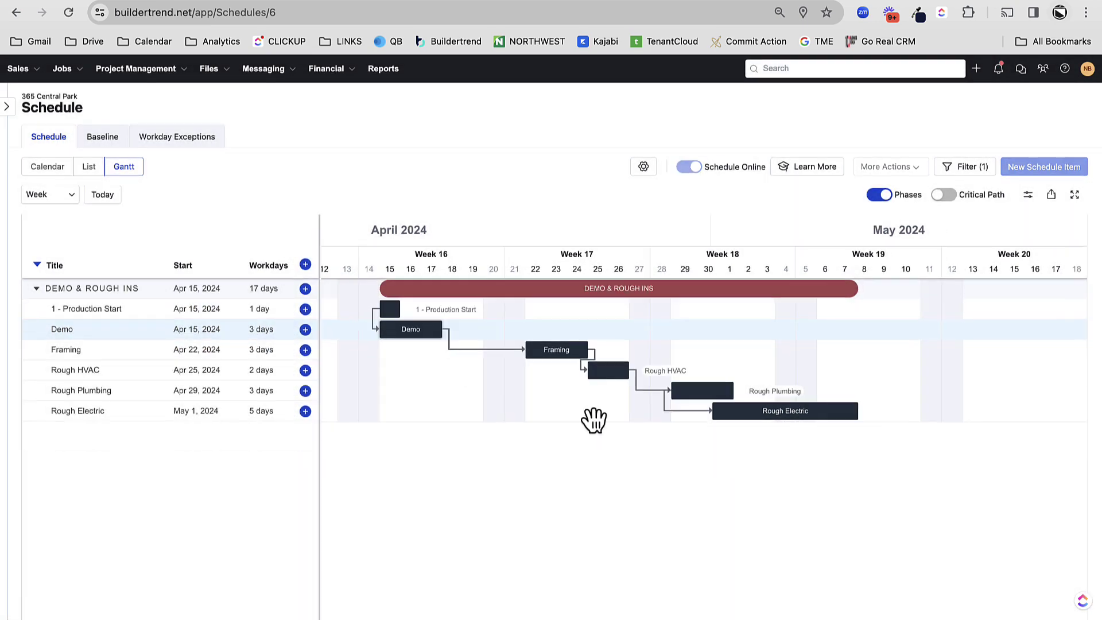
# Try moving 1 - Production Start to Apr 16, 2024, then close it without saving.
pyautogui.moveTo(393, 322)
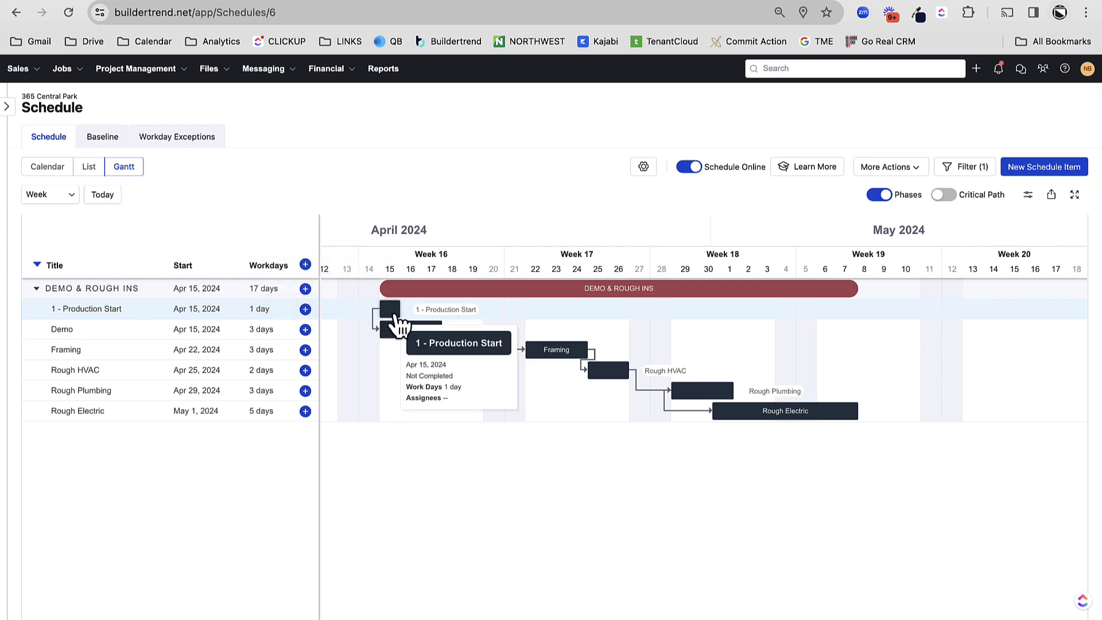
pyautogui.click(390, 322)
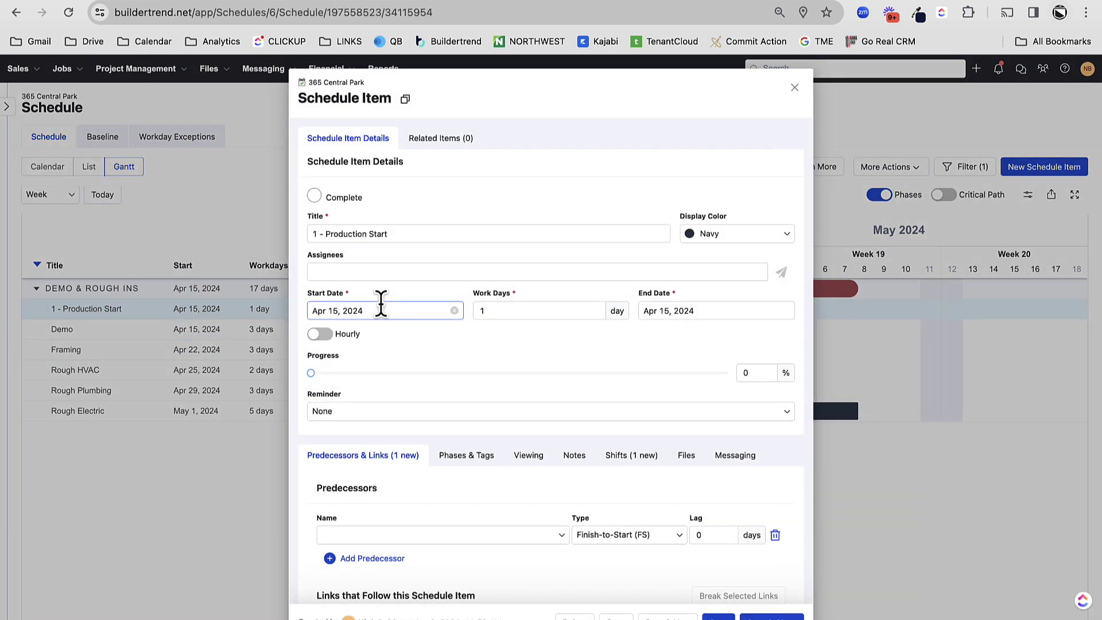
pyautogui.click(381, 304)
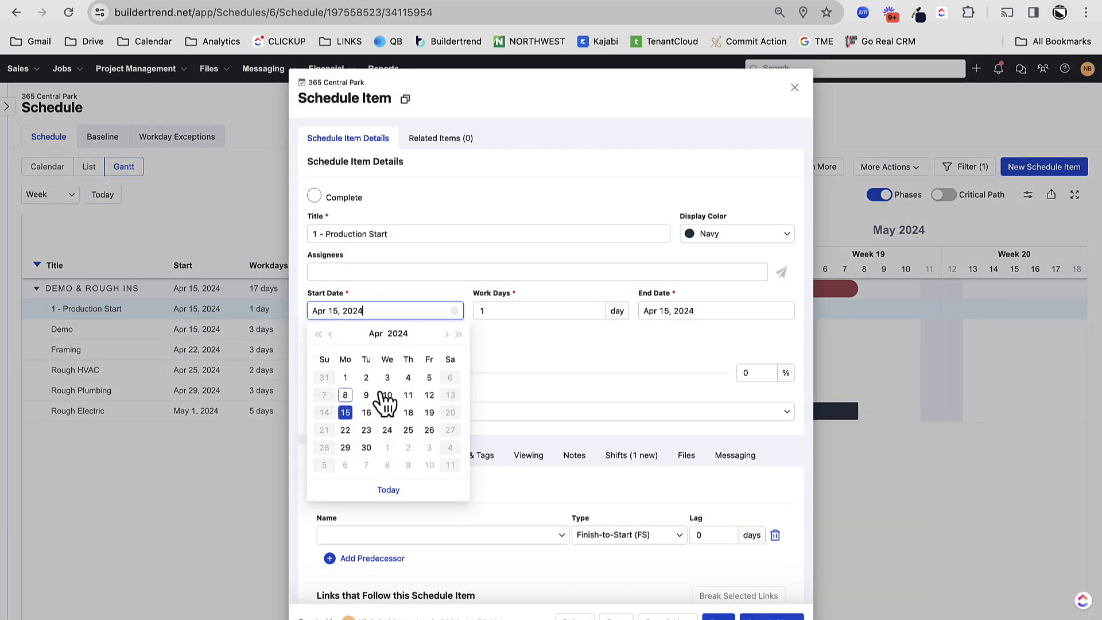
pyautogui.click(365, 412)
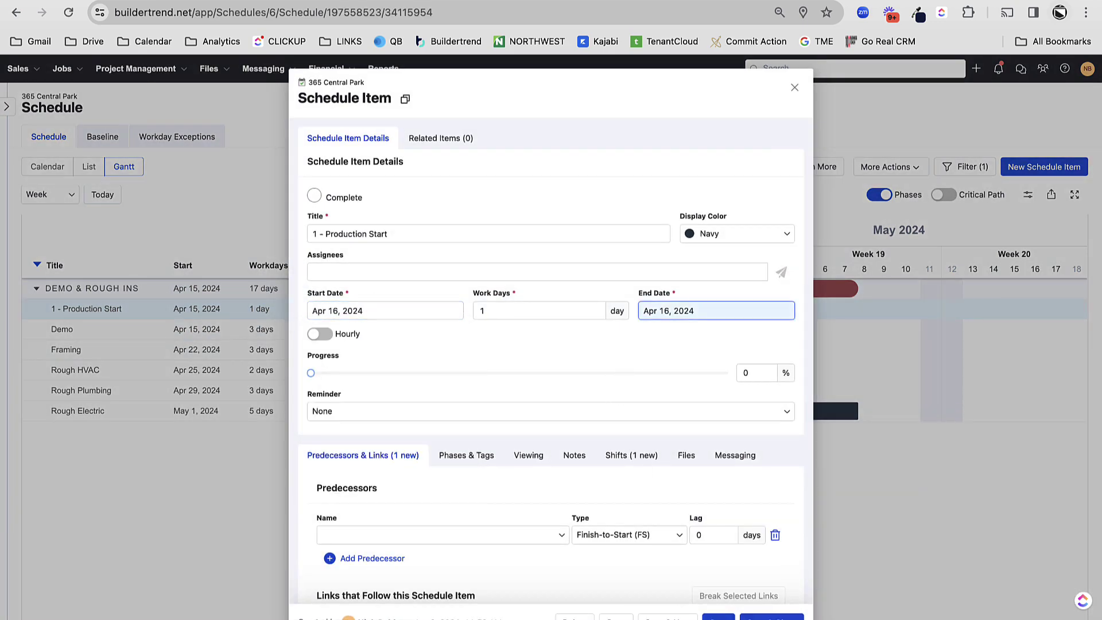
pyautogui.click(771, 617)
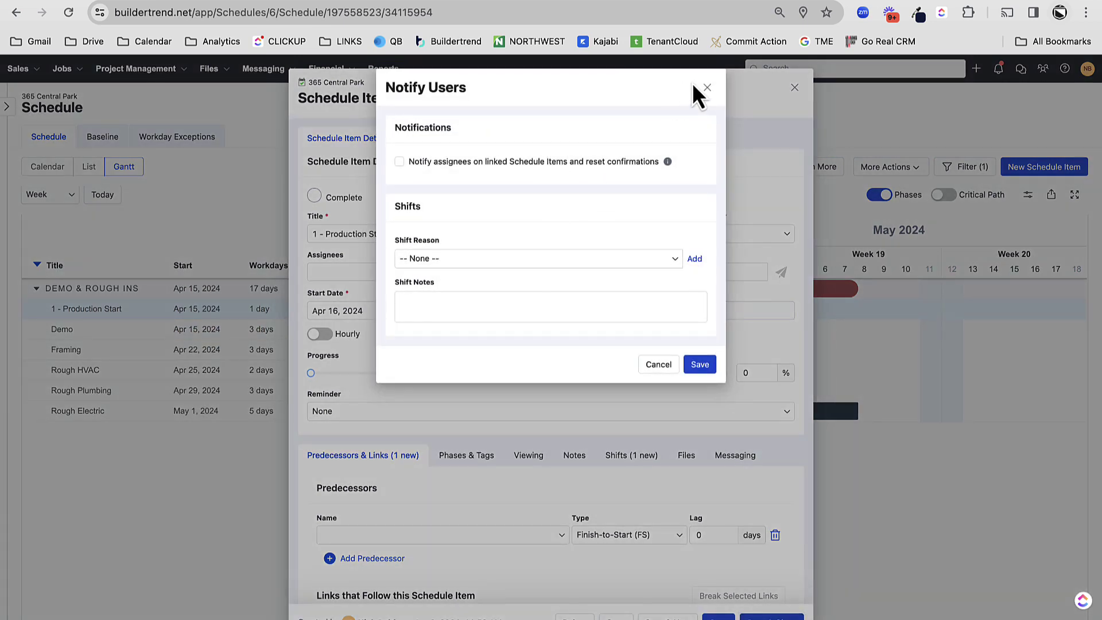
pyautogui.click(704, 86)
pyautogui.click(795, 89)
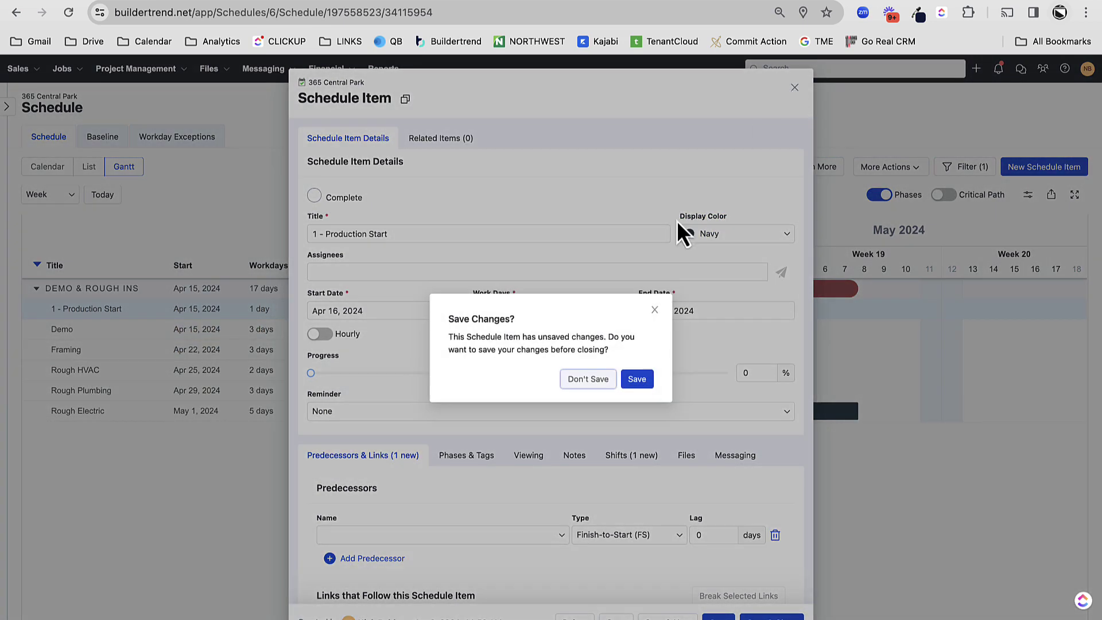
pyautogui.click(588, 379)
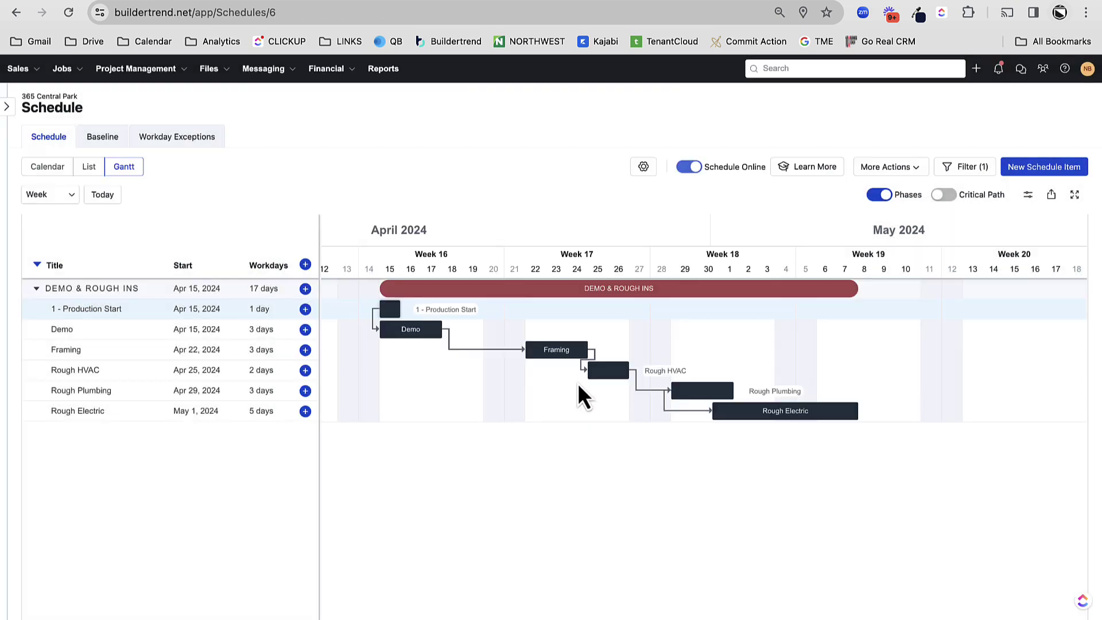
# Take the schedule offline and drag 1 - Production Start to Apr 22, 2024.
pyautogui.click(690, 167)
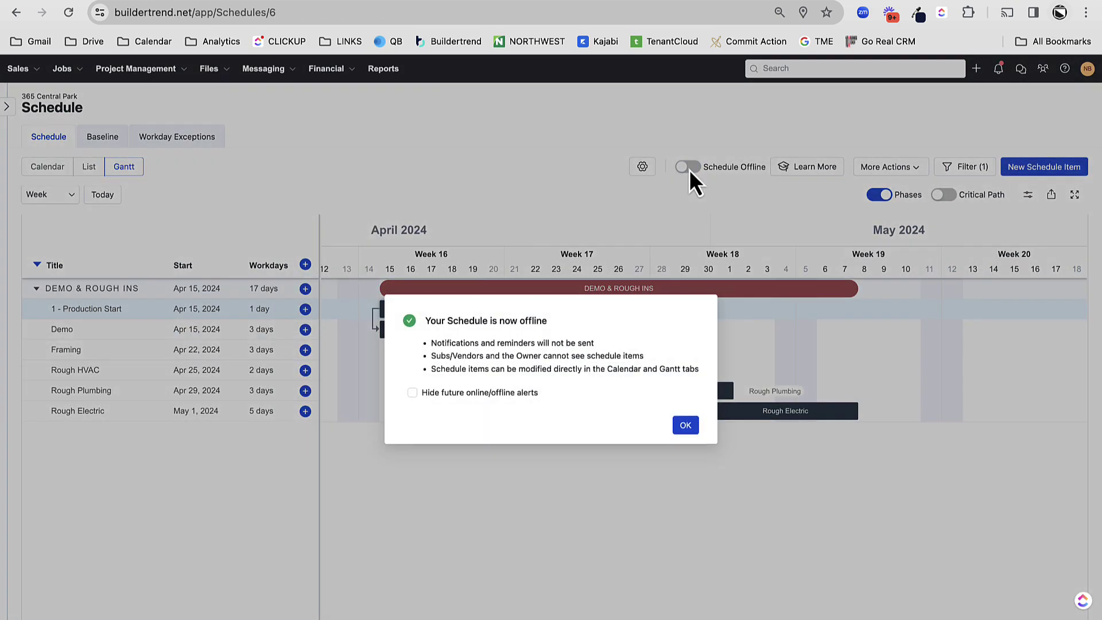
pyautogui.click(681, 426)
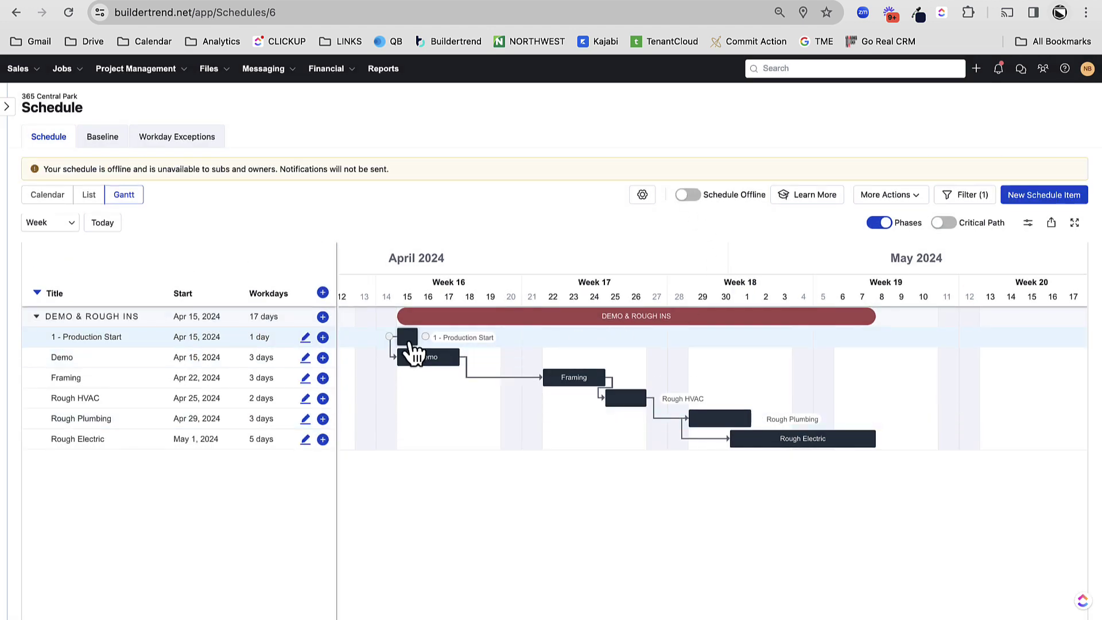
pyautogui.moveTo(411, 343); pyautogui.dragTo(561, 345)
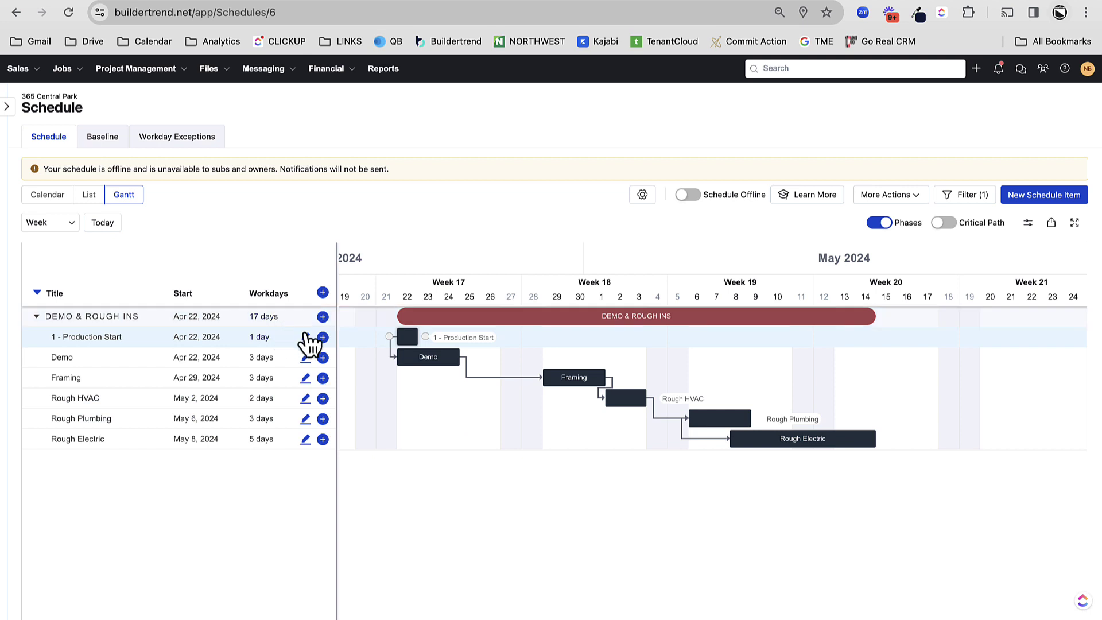
# Tick End, Assignees and Complete in the grid settings' Columns list and save.
pyautogui.click(1028, 224)
pyautogui.click(619, 152)
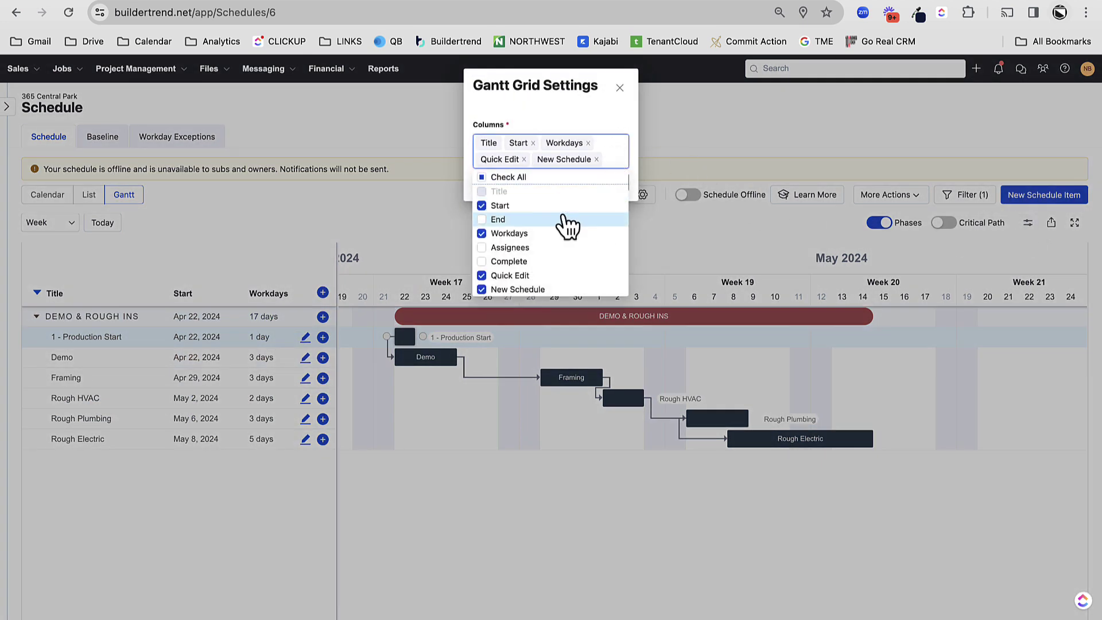
pyautogui.click(498, 220)
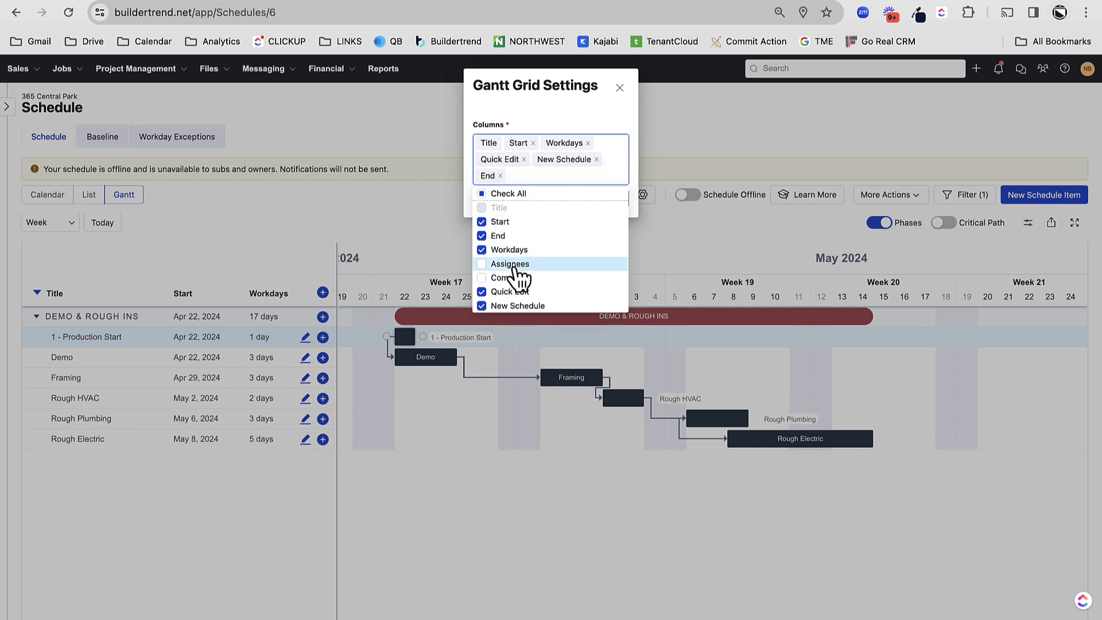
pyautogui.click(515, 264)
pyautogui.click(514, 278)
pyautogui.click(597, 181)
pyautogui.click(610, 199)
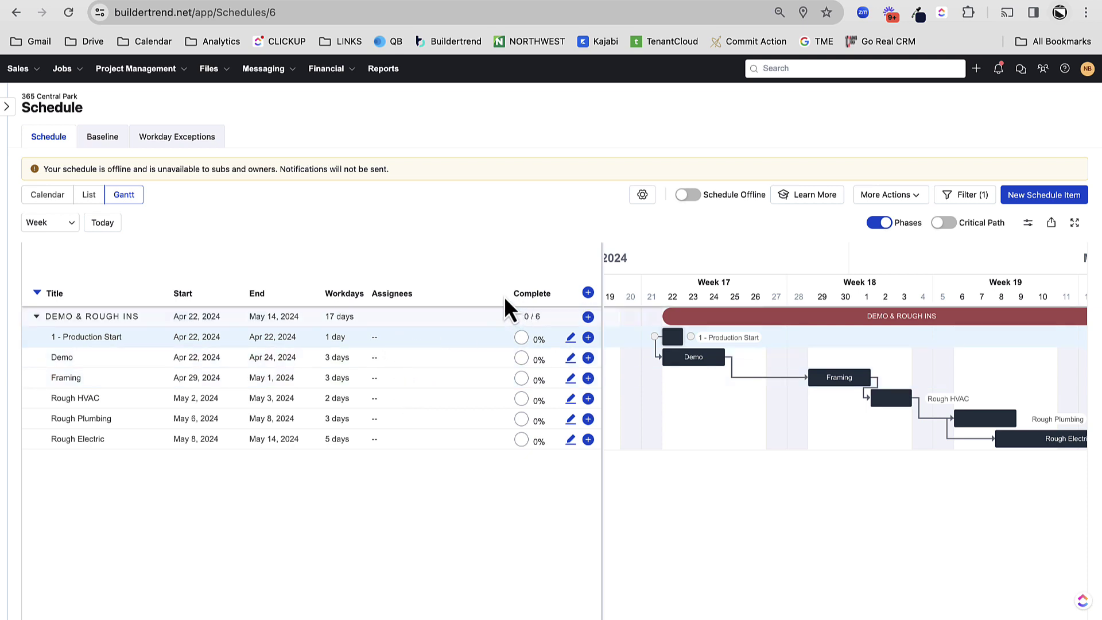
pyautogui.hscroll(1, 798, 391)
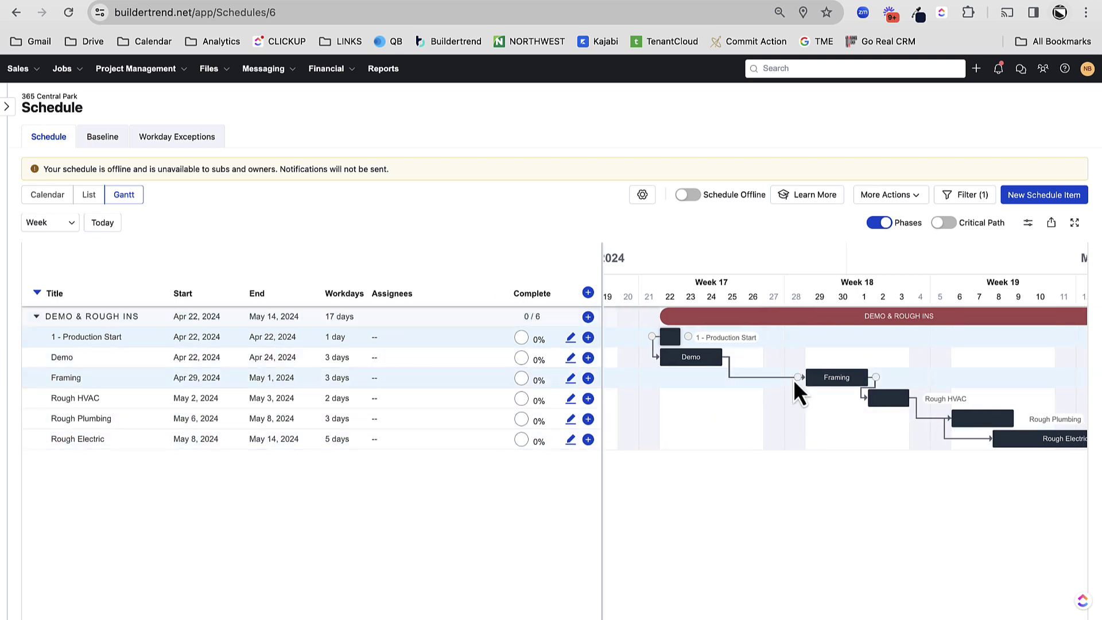
pyautogui.hscroll(-2, 795, 388)
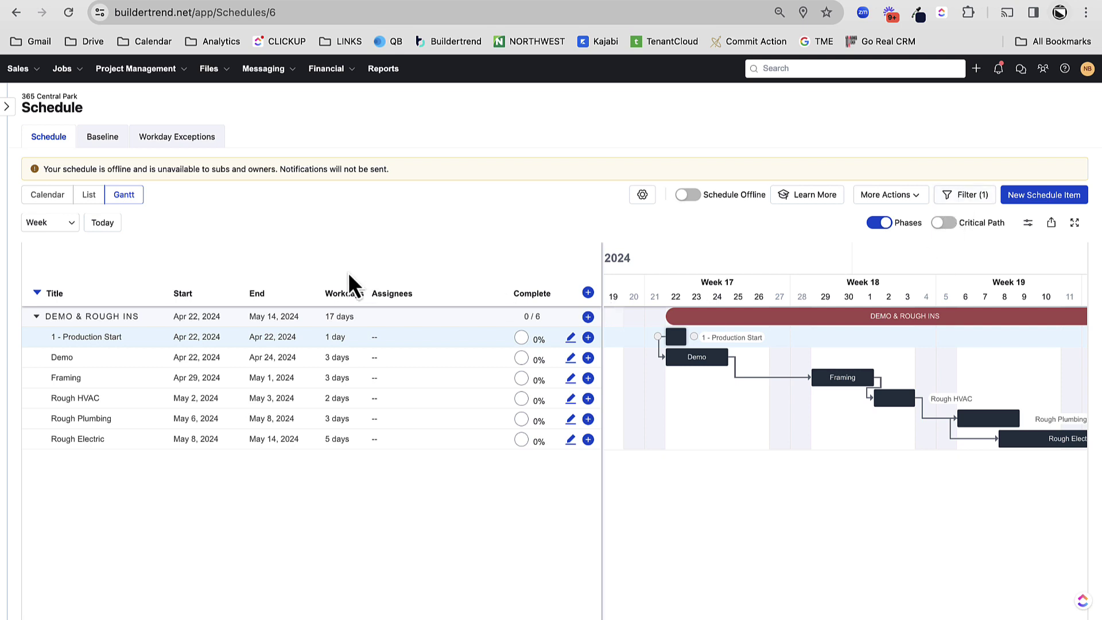
pyautogui.click(91, 195)
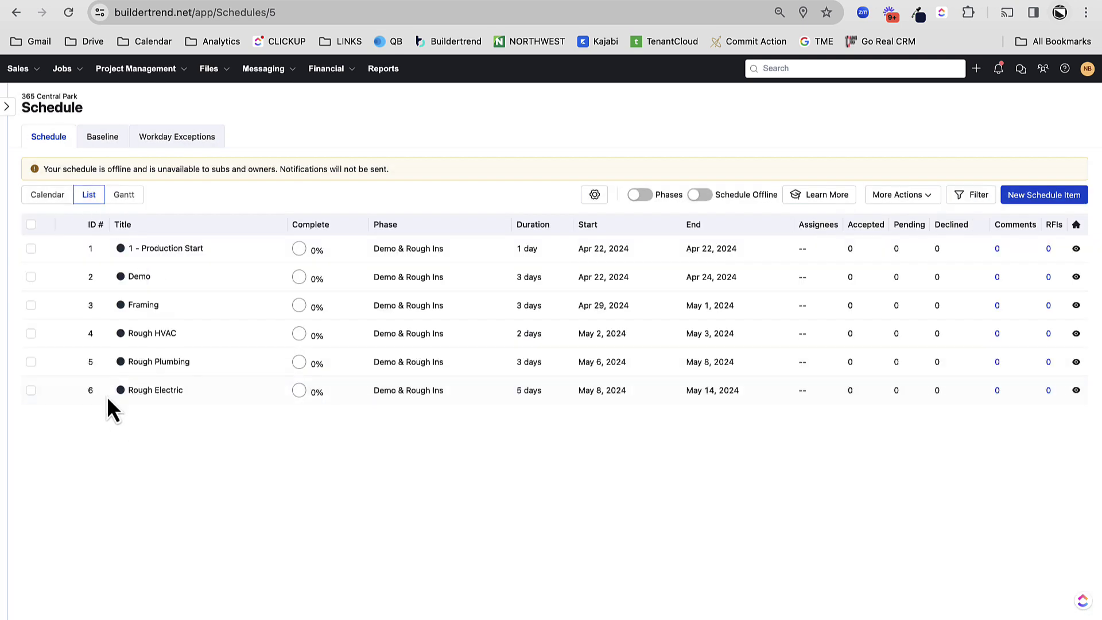
pyautogui.click(44, 196)
pyautogui.scroll(-3, 345, 465)
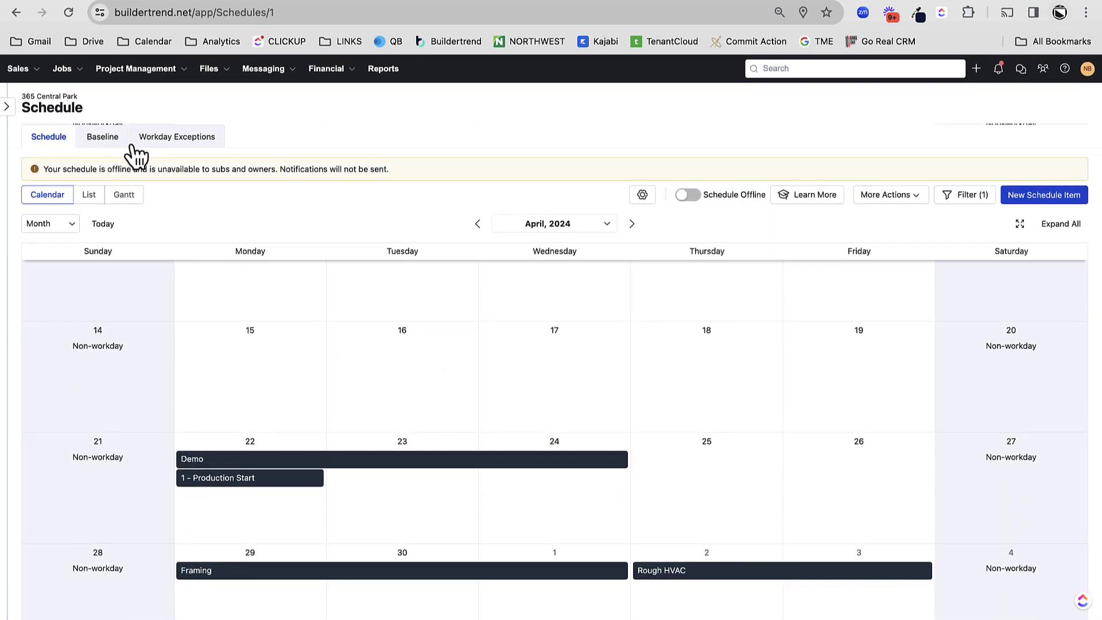
pyautogui.scroll(1, 129, 209)
pyautogui.scroll(1, 138, 224)
pyautogui.click(128, 207)
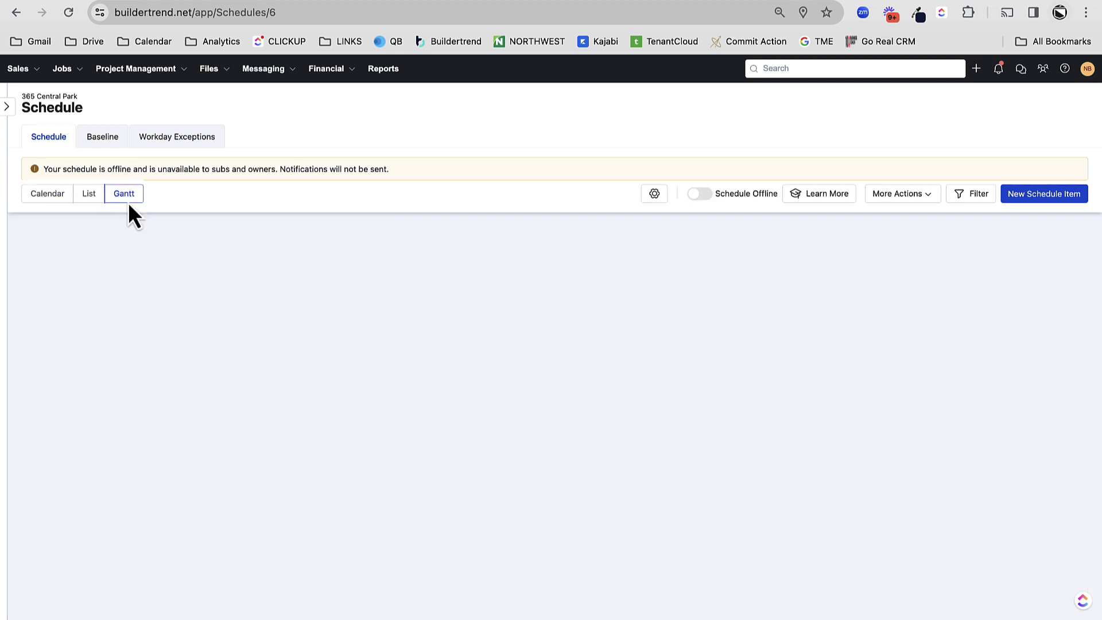
pyautogui.hscroll(1, 929, 412)
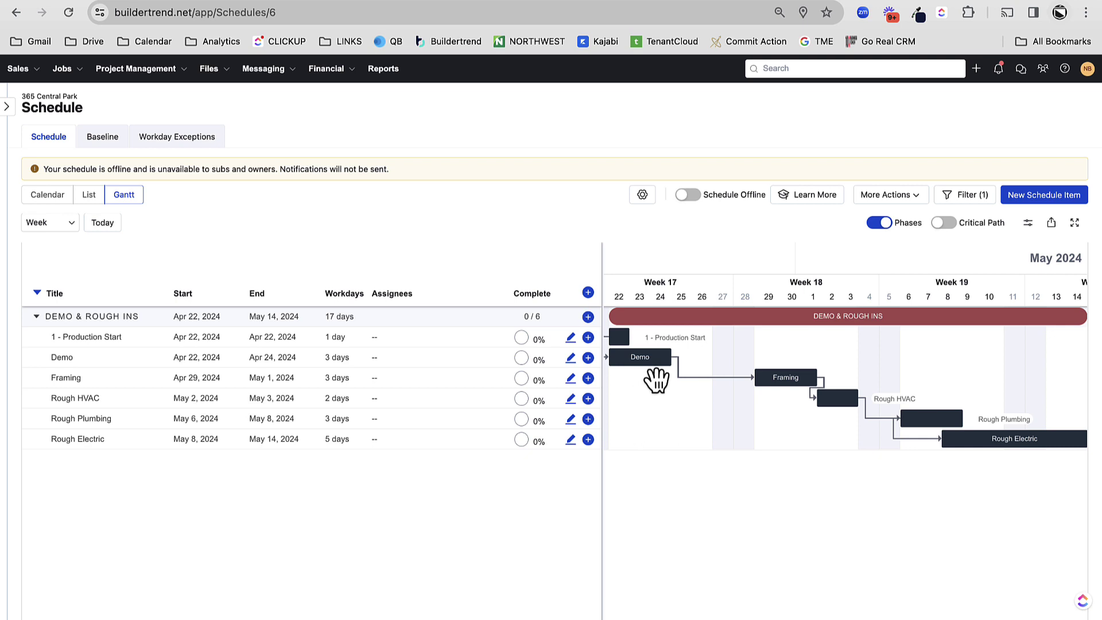
# Set the Demo item's display colour to Rose and save on closing.
pyautogui.moveTo(649, 365)
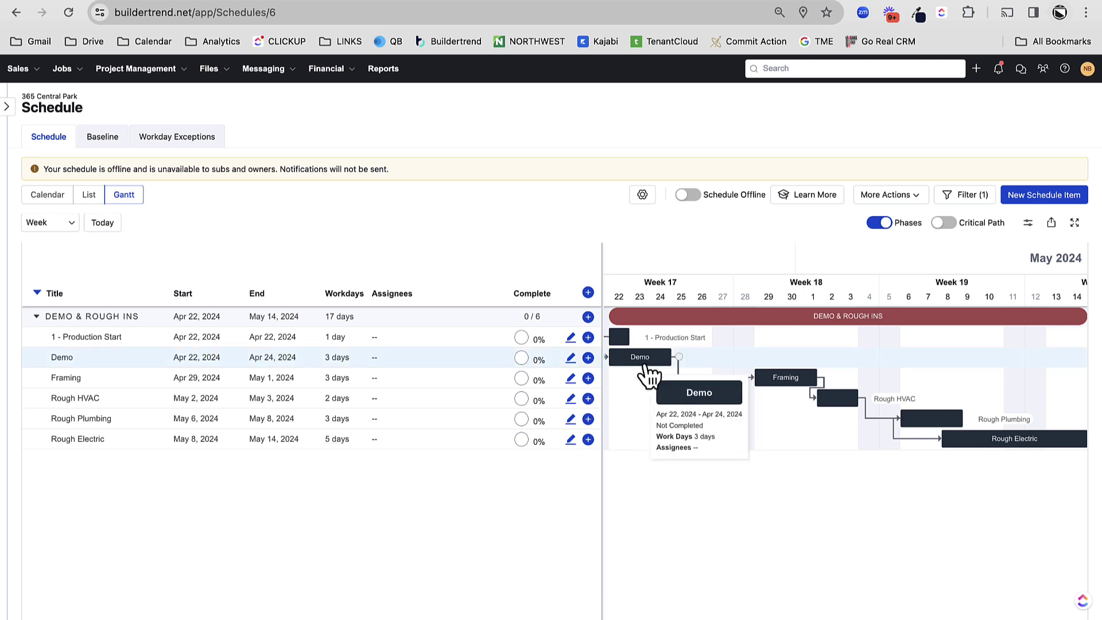
pyautogui.click(644, 360)
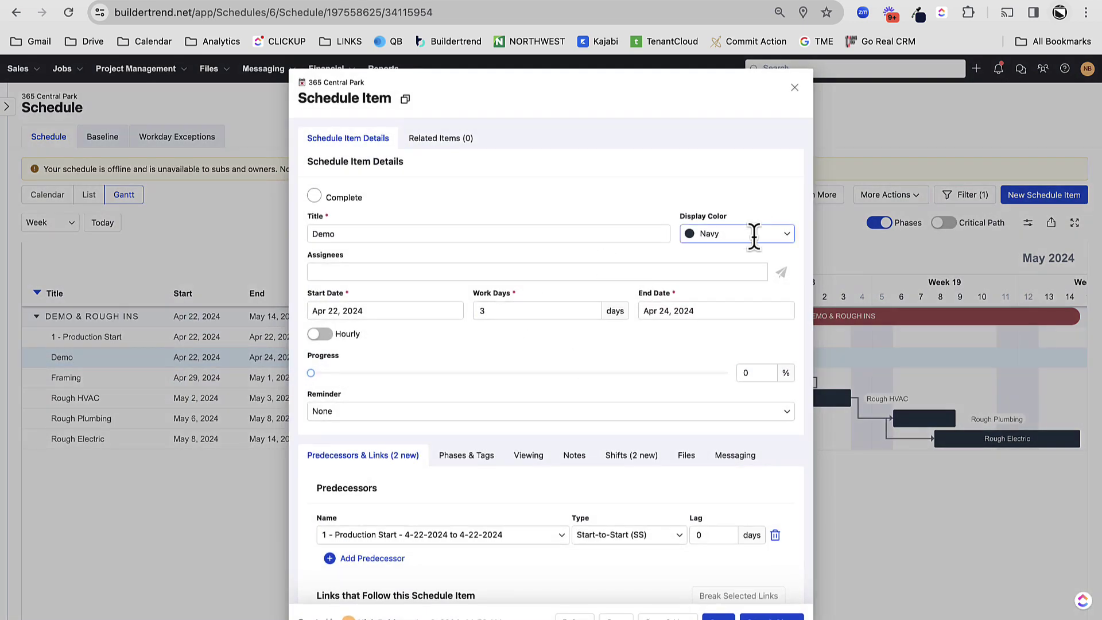
pyautogui.click(754, 236)
pyautogui.write('rose')
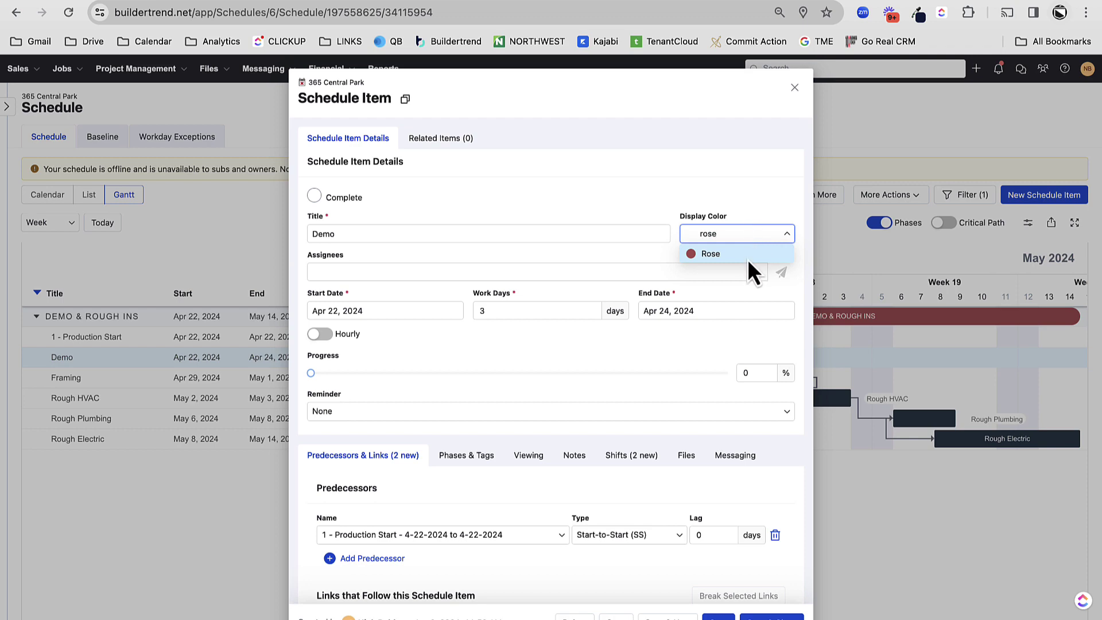
pyautogui.click(746, 255)
pyautogui.click(795, 87)
pyautogui.click(639, 385)
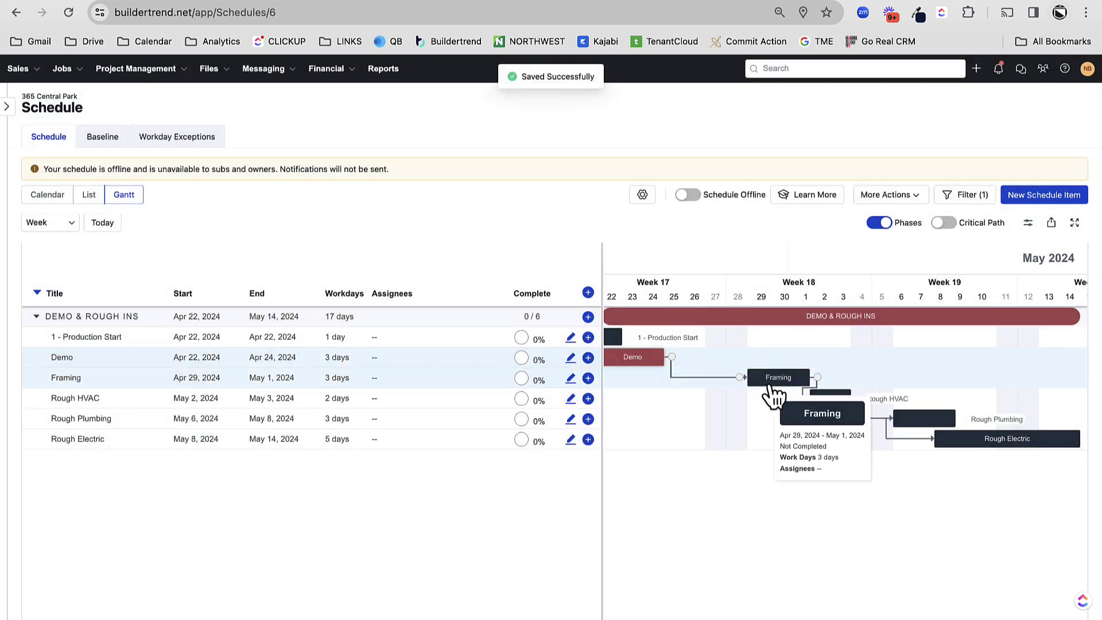
# Add the MILESTONE tag to 1 - Production Start and save the item.
pyautogui.click(612, 338)
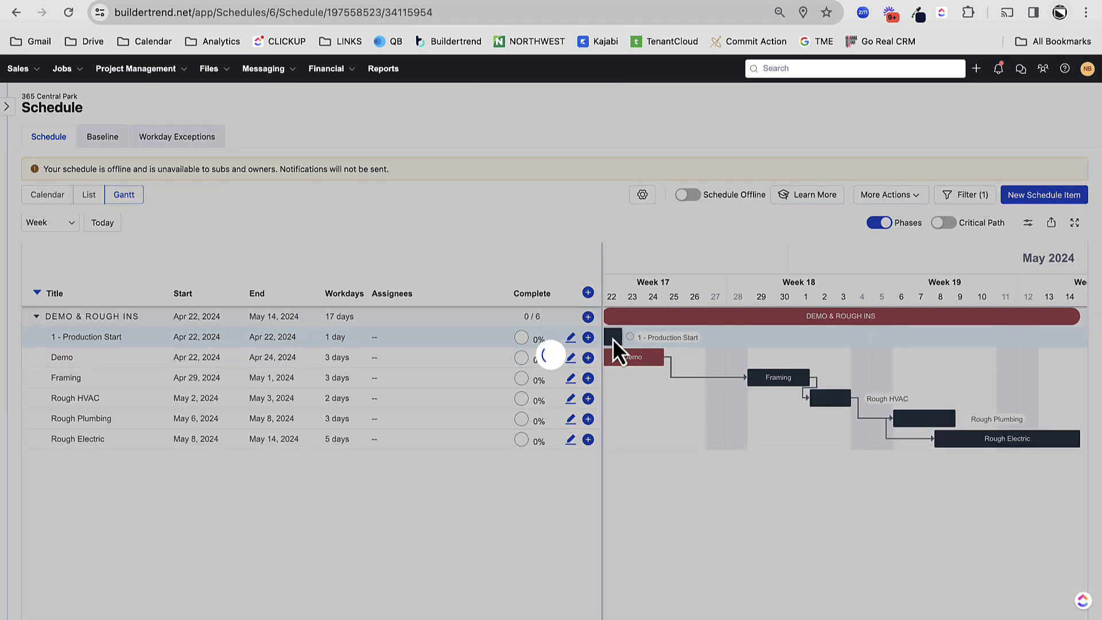
pyautogui.scroll(-2, 477, 390)
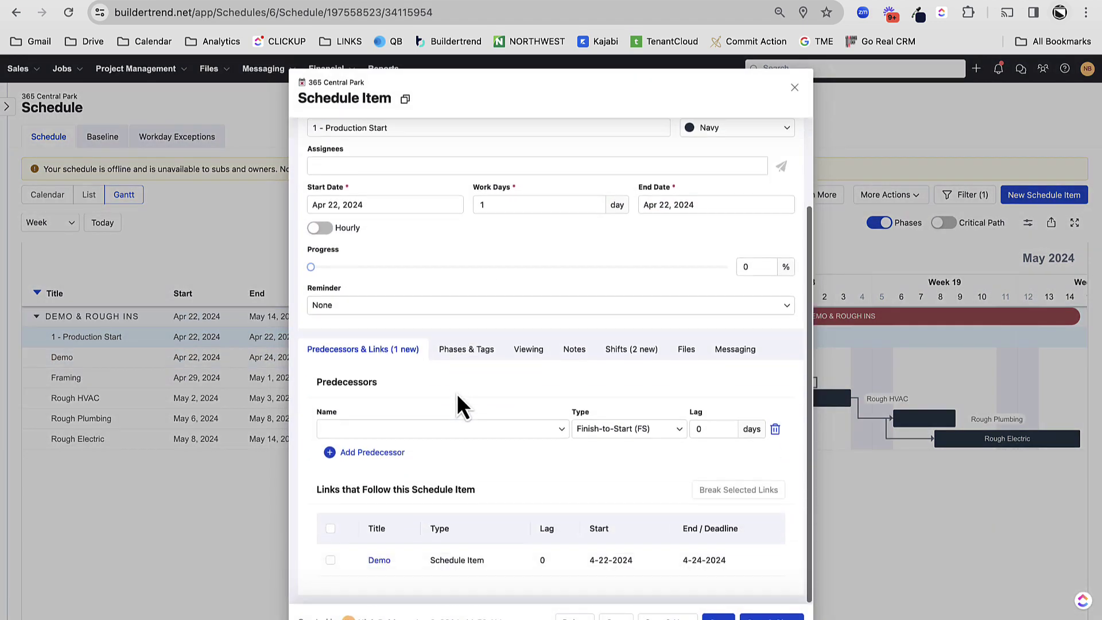
pyautogui.click(468, 349)
pyautogui.click(373, 559)
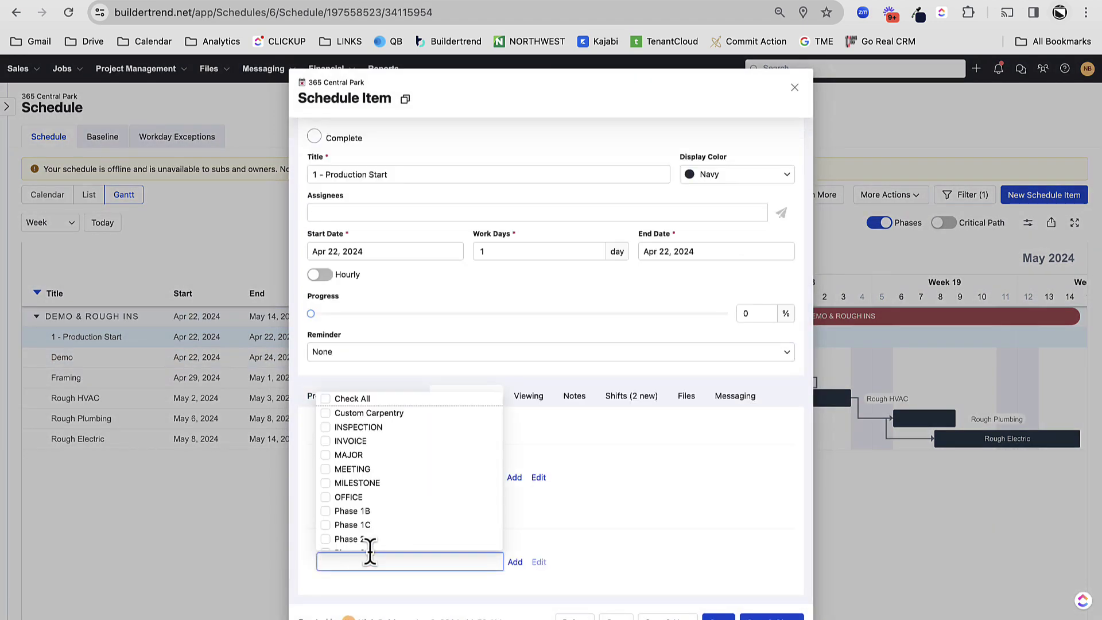
pyautogui.scroll(-1, 376, 462)
pyautogui.click(372, 459)
pyautogui.click(719, 467)
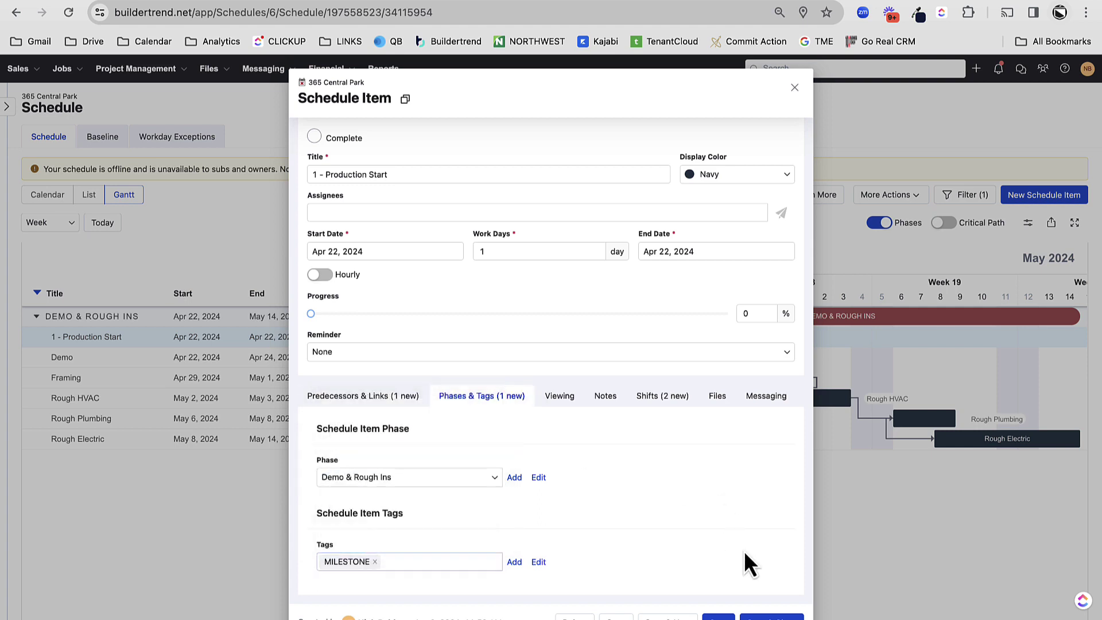
pyautogui.scroll(1, 693, 323)
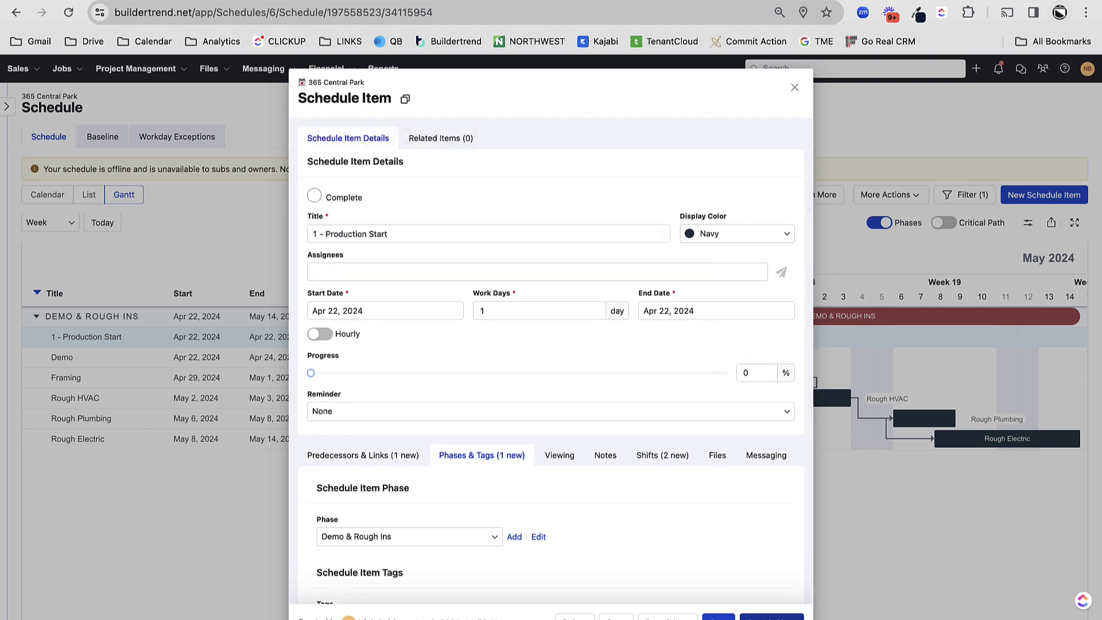
pyautogui.click(795, 87)
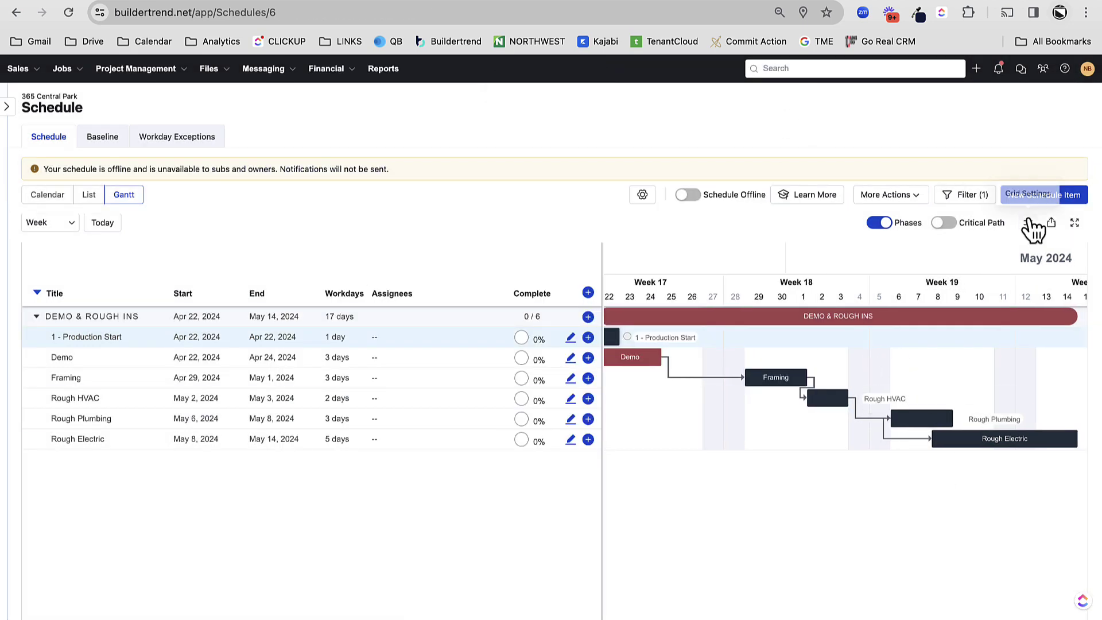
# Create the new Electrical Inspection item in the Demo & Rough Ins phase.
pyautogui.click(1074, 200)
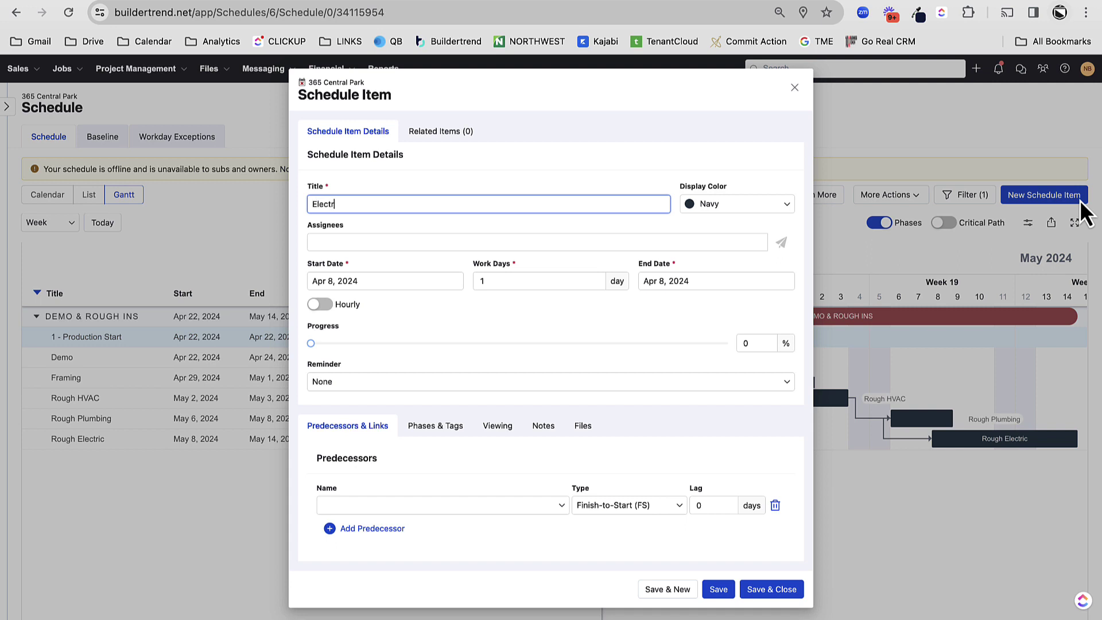
pyautogui.press('Tab')
pyautogui.click(442, 426)
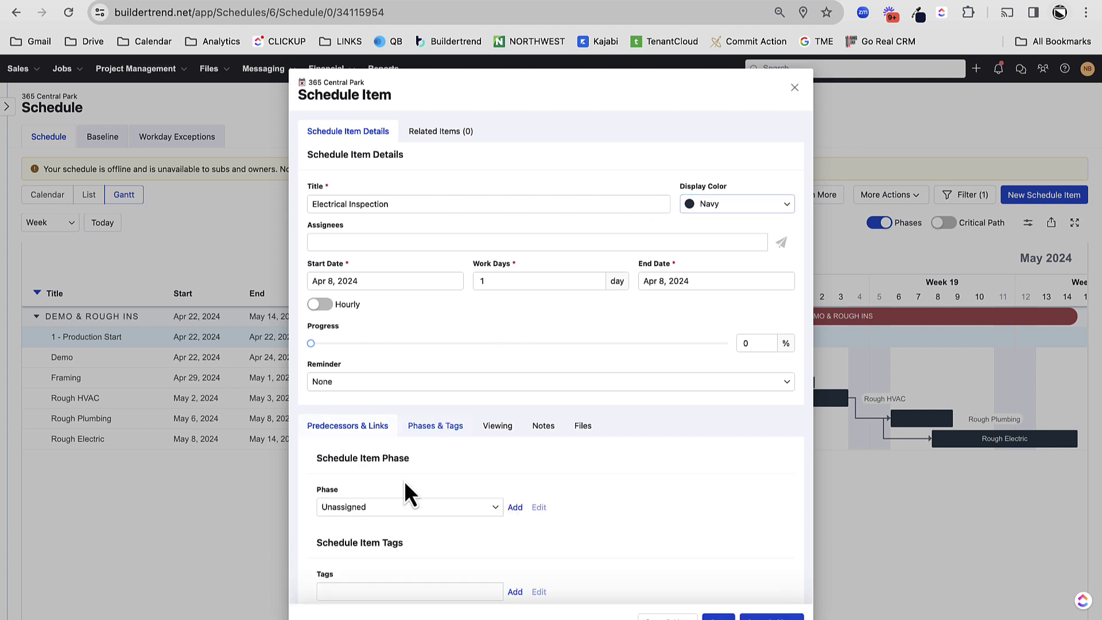
pyautogui.click(373, 505)
pyautogui.write('elec')
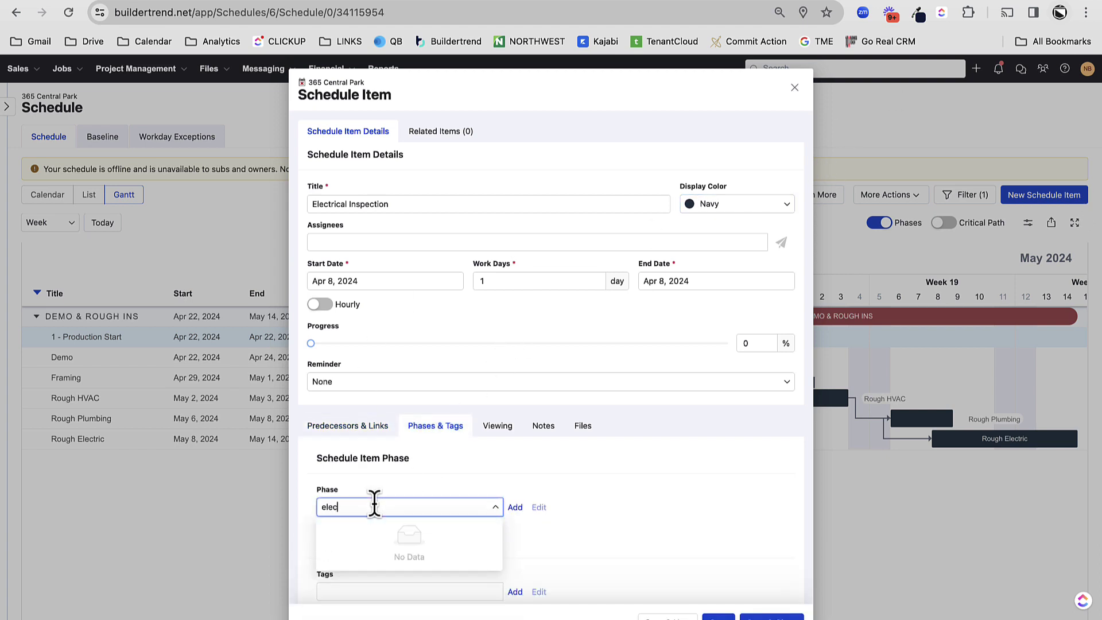
pyautogui.write('demo')
pyautogui.press('Return')
pyautogui.click(349, 425)
# Link it after Rough Electric as predecessor and adjust the lag days.
pyautogui.click(347, 506)
pyautogui.write('rouhg')
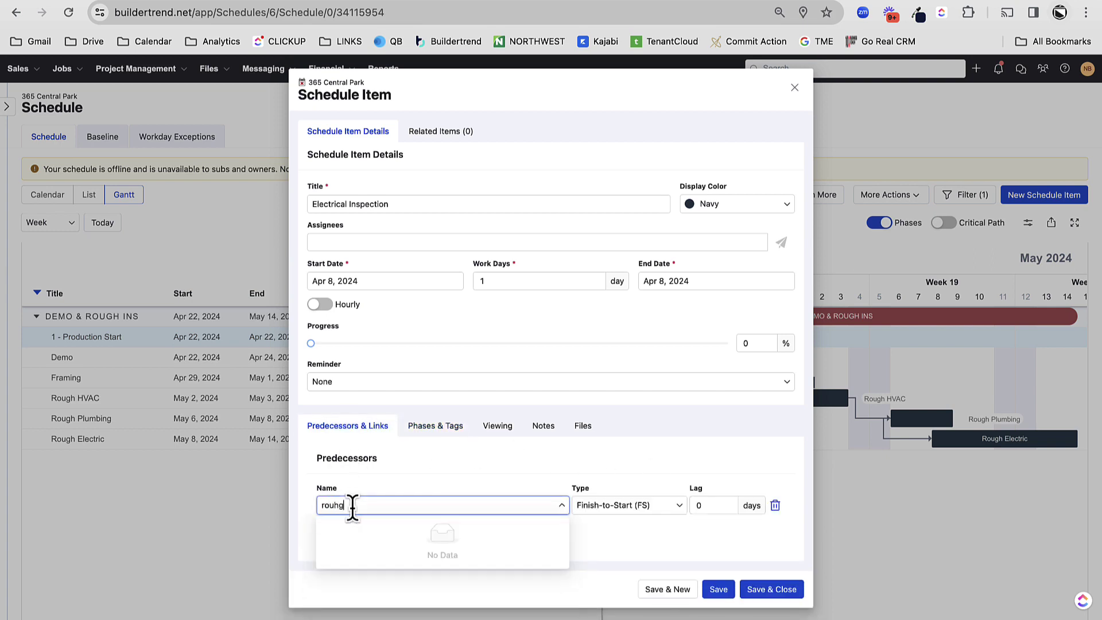
pyautogui.press('BackSpace')
pyautogui.press('BackSpace')
pyautogui.write('g')
pyautogui.click(364, 561)
pyautogui.click(710, 505)
pyautogui.write('-27')
pyautogui.doubleClick(710, 505)
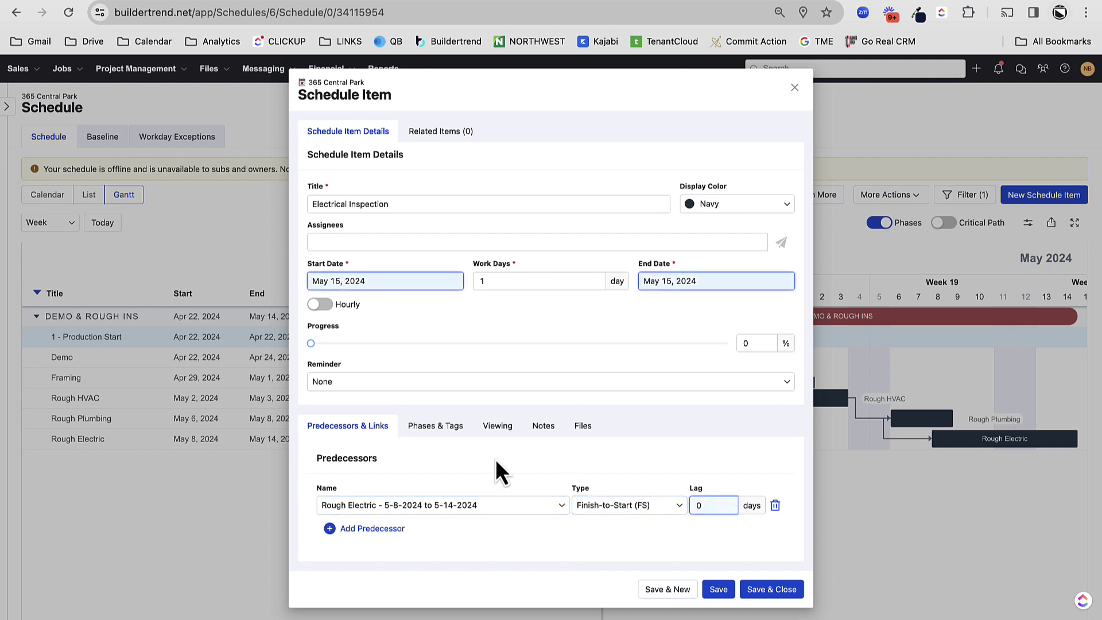
# Keep the Demo & Rough Ins phase and tag the item INSPECTION and MILESTONE.
pyautogui.click(435, 425)
pyautogui.click(452, 506)
pyautogui.click(595, 553)
pyautogui.click(445, 592)
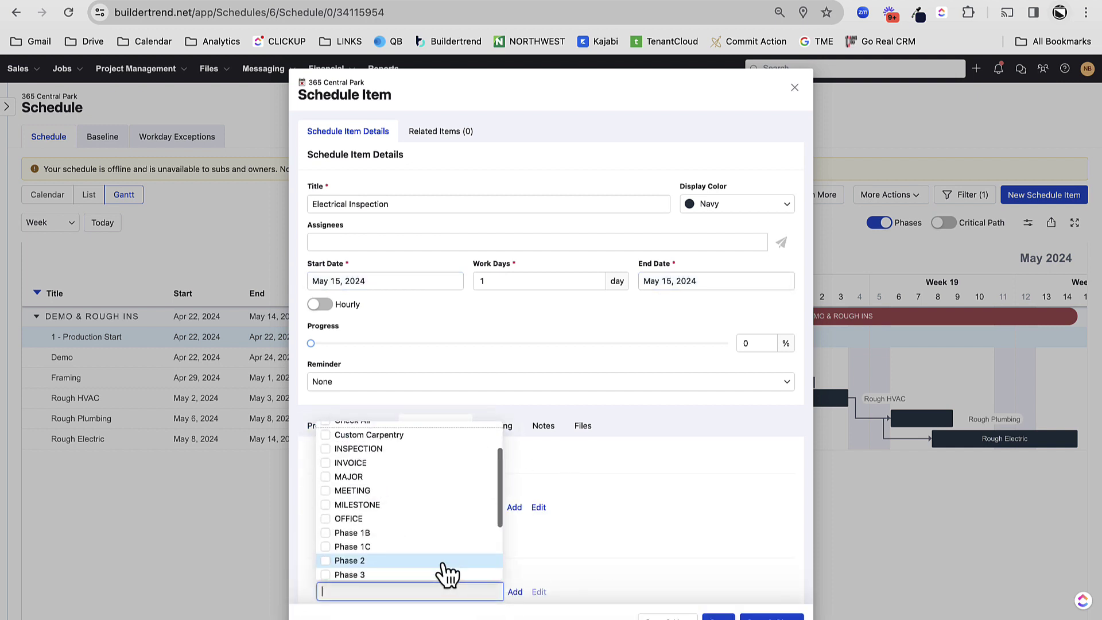
pyautogui.click(375, 446)
pyautogui.click(370, 500)
pyautogui.click(719, 513)
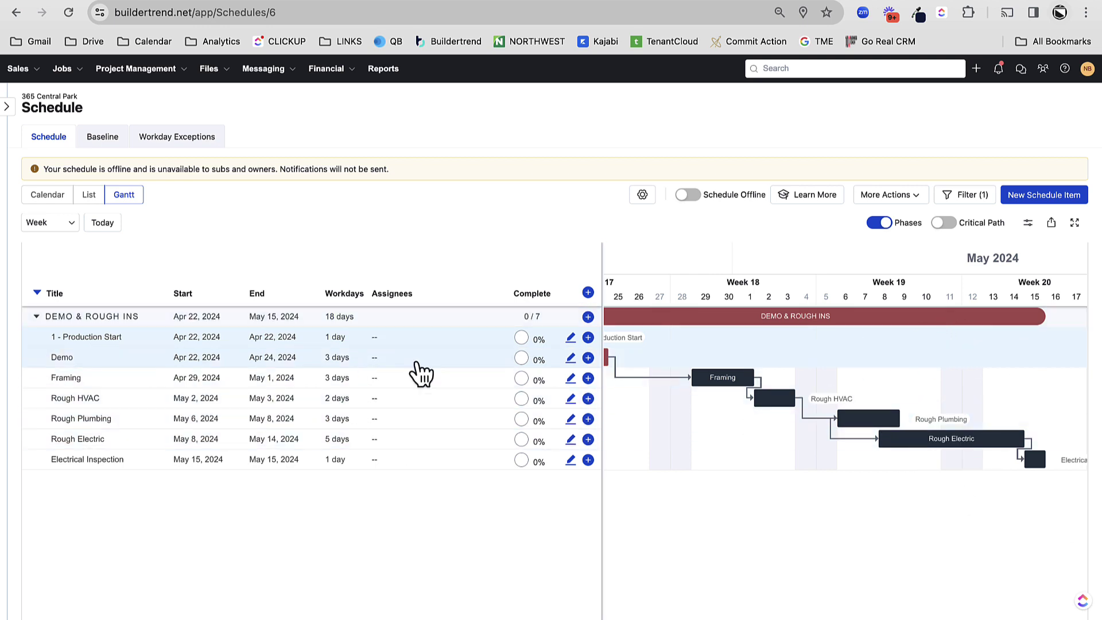
# Preview the MILESTONE tag filter, then switch the schedule to list view.
pyautogui.click(975, 195)
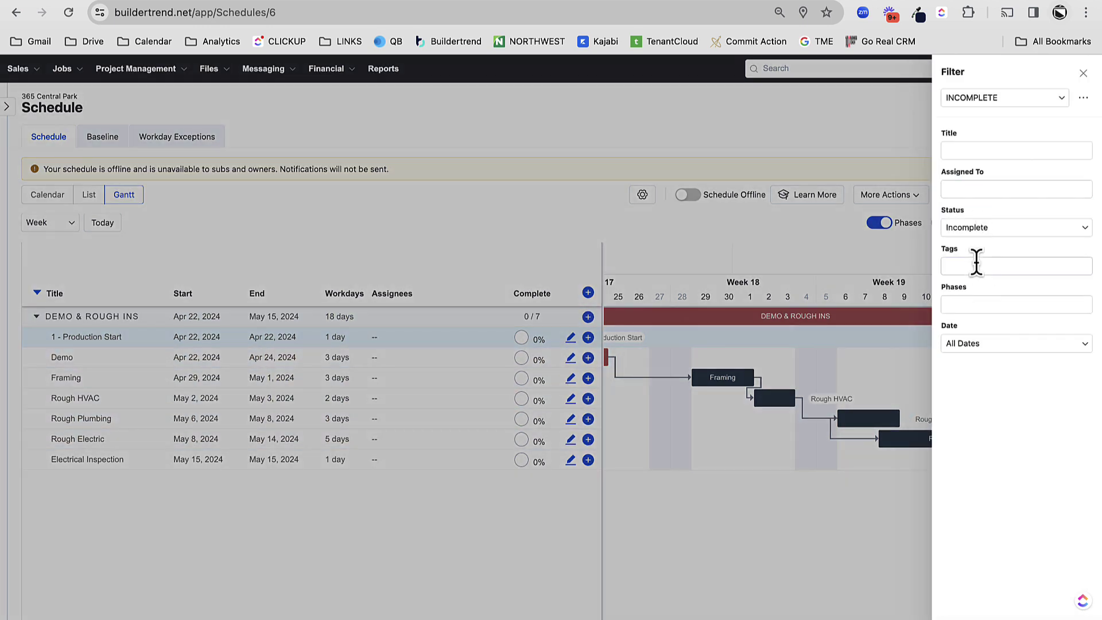
pyautogui.click(976, 263)
pyautogui.click(981, 369)
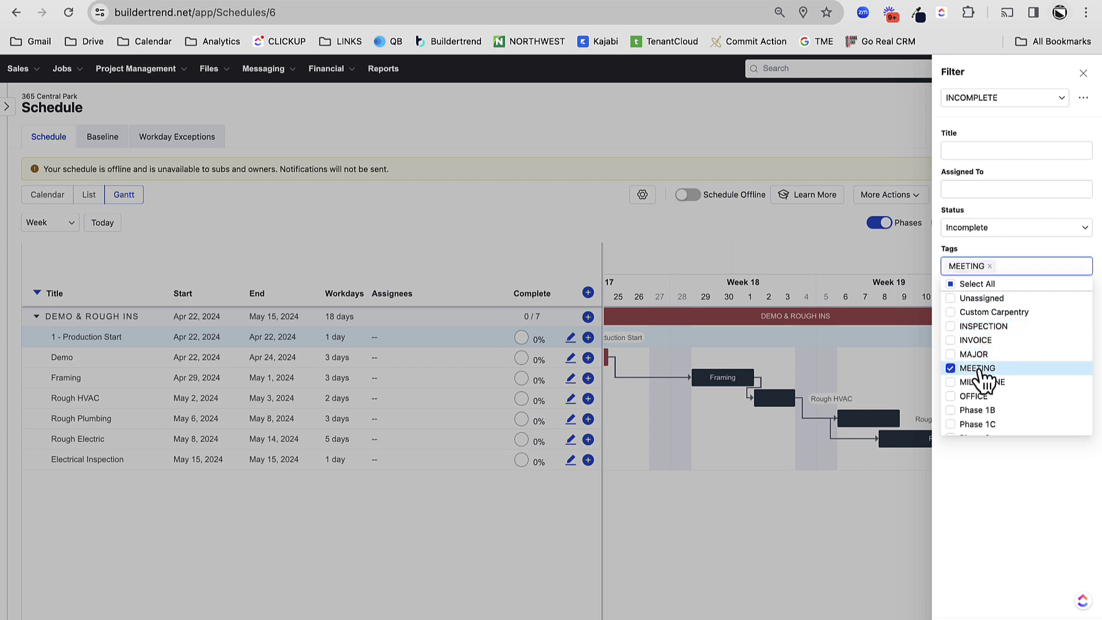
pyautogui.click(981, 369)
pyautogui.click(982, 383)
pyautogui.click(1069, 267)
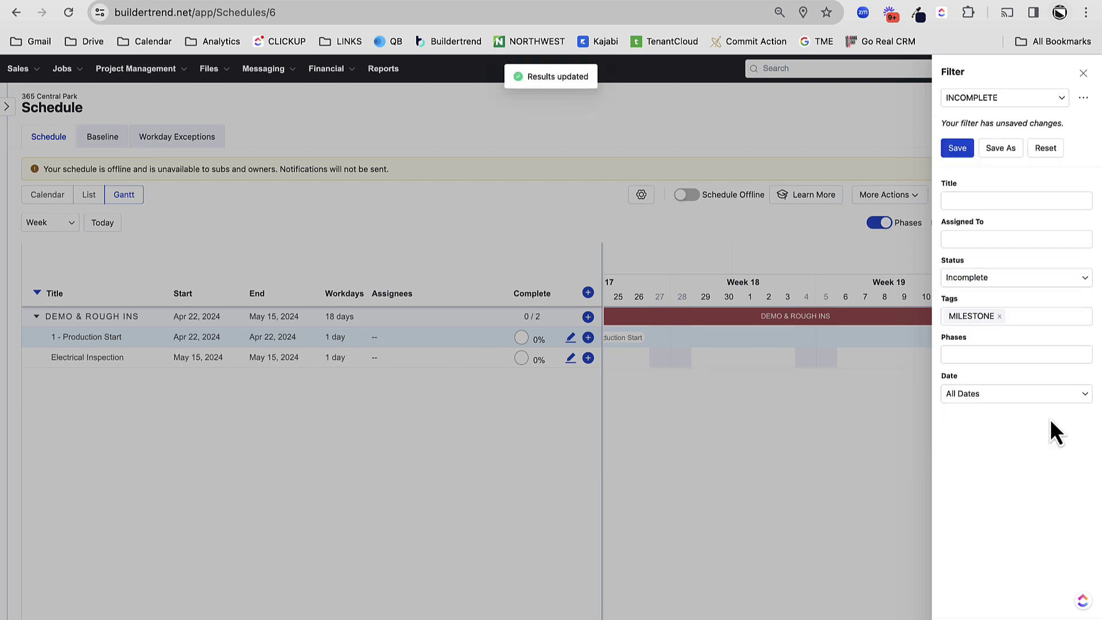
pyautogui.click(247, 234)
pyautogui.click(91, 197)
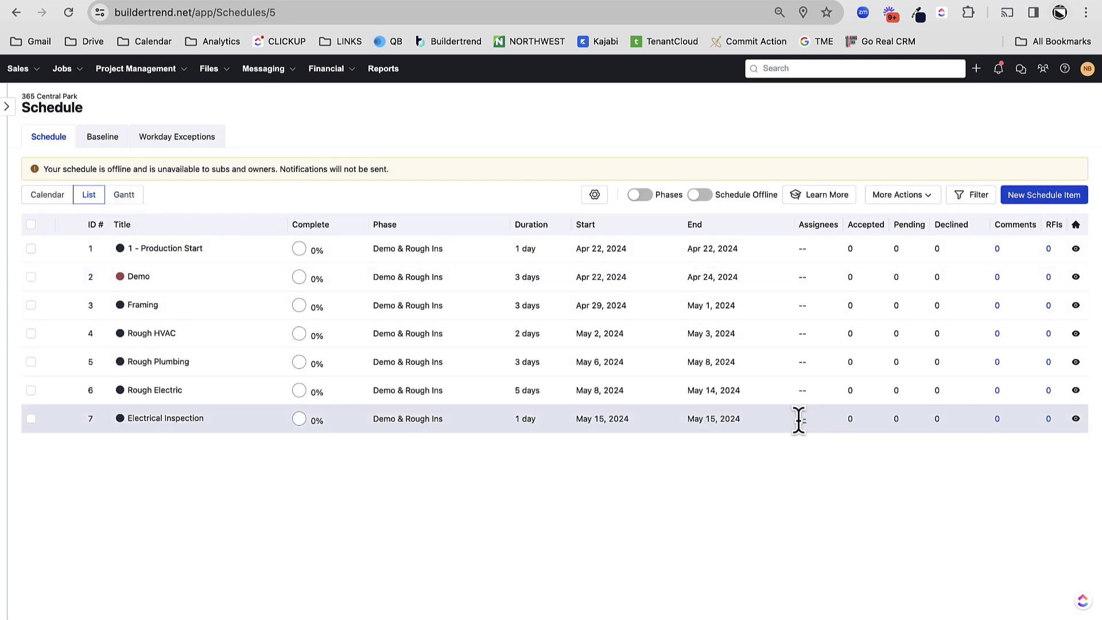
# Filter the list by the MILESTONE tag, leaving Production Start and Electrical Inspection.
pyautogui.click(973, 196)
pyautogui.click(965, 266)
pyautogui.click(1005, 383)
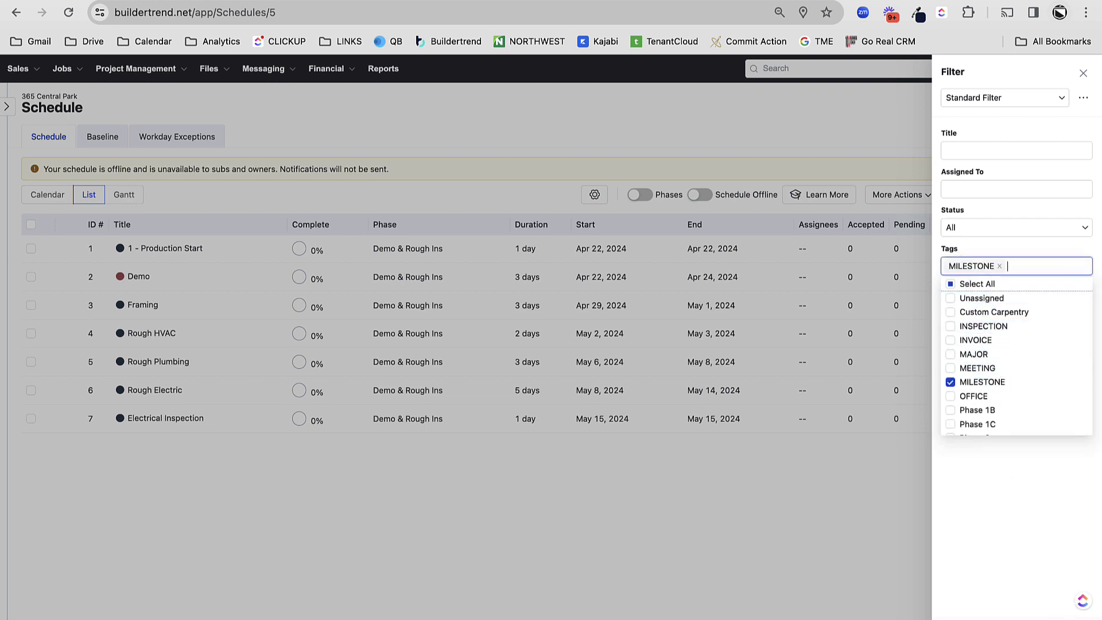
pyautogui.click(1050, 532)
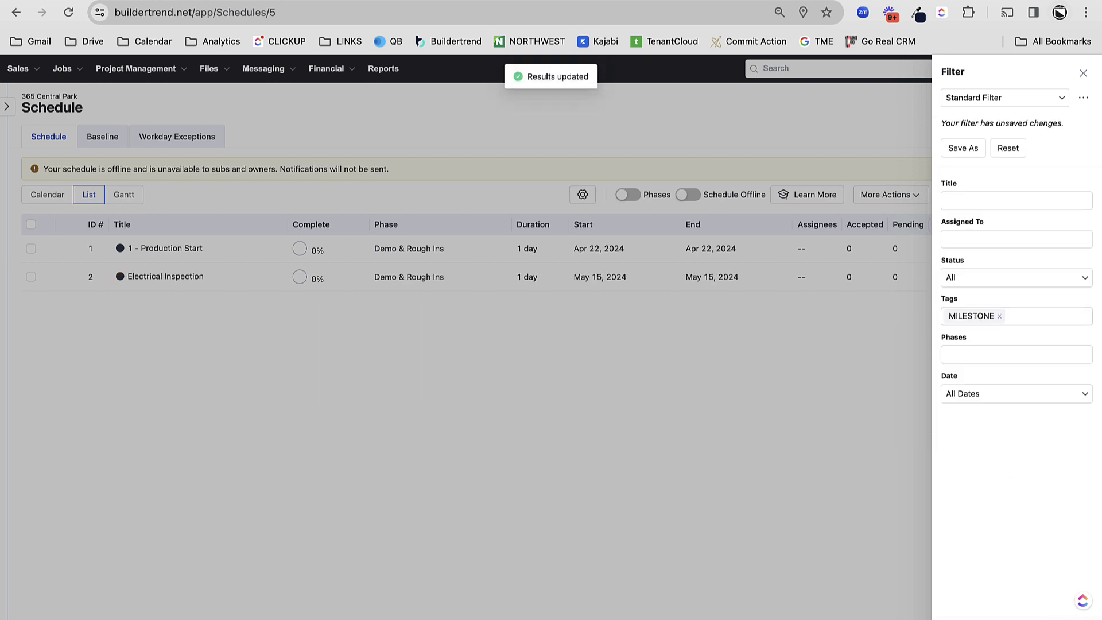
pyautogui.click(1082, 73)
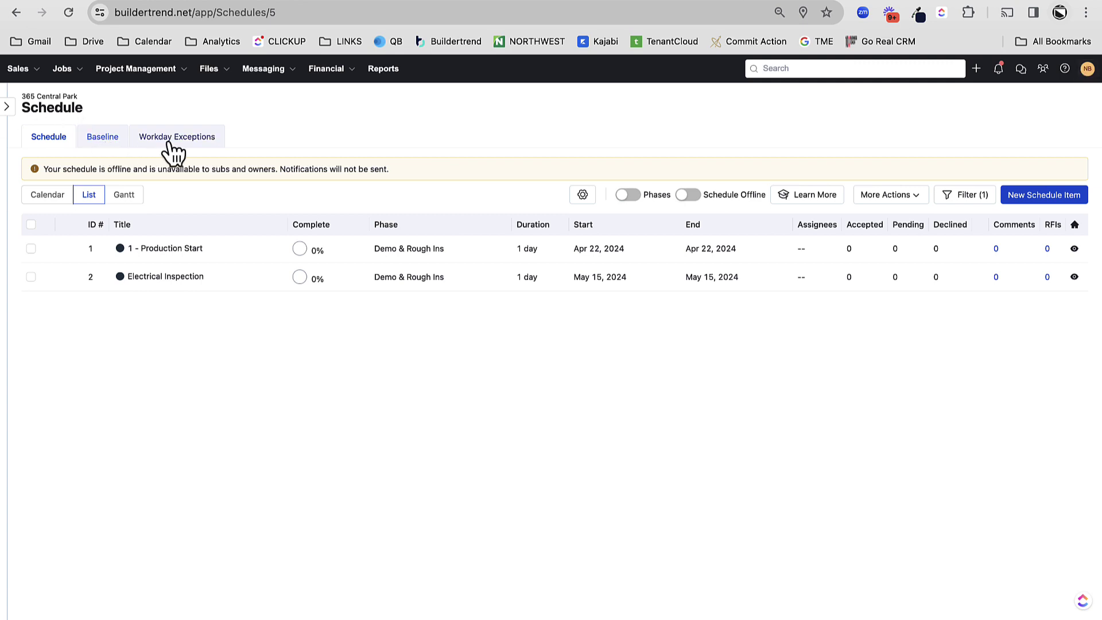
# From the Gantt view, start a new schedule item titled Plumbing Fixture Delivery.
pyautogui.click(125, 194)
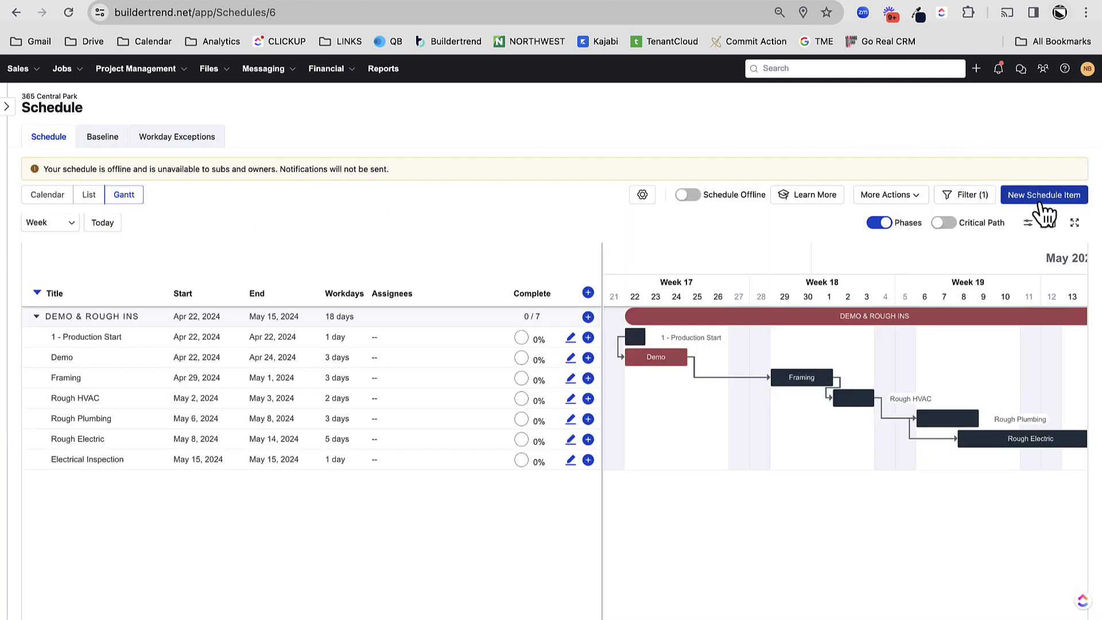
pyautogui.click(1037, 199)
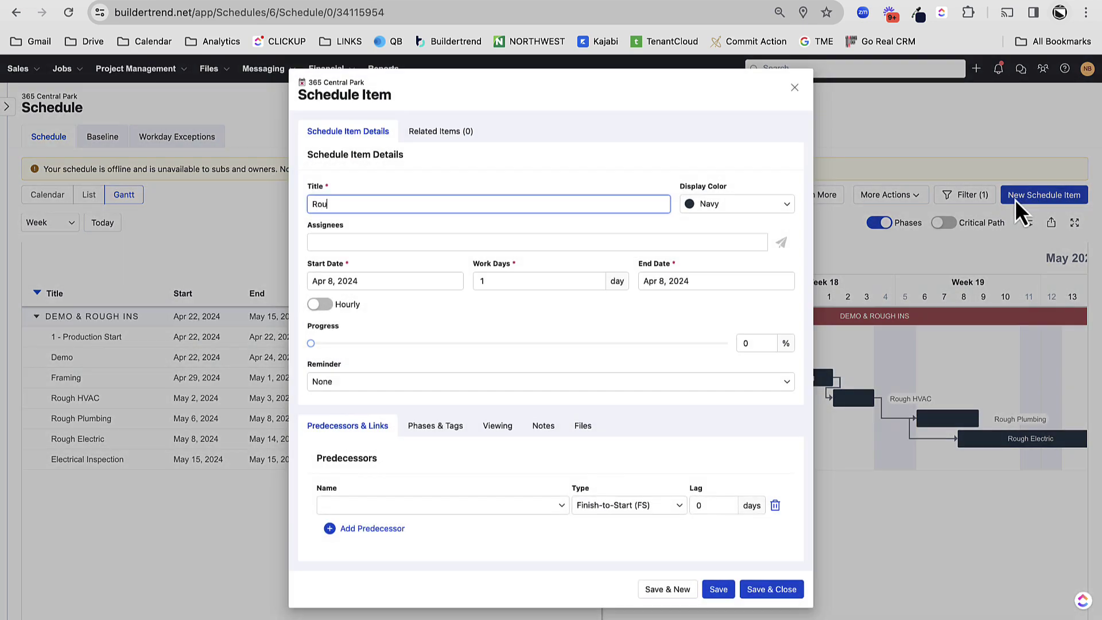
pyautogui.write('Rough Plum')
pyautogui.hotkey('ctrl', 'a')
pyautogui.write('Plu')
# Put the item in the Demo & Rough Ins phase and tag it MILESTONE.
pyautogui.click(428, 430)
pyautogui.click(374, 504)
pyautogui.click(369, 529)
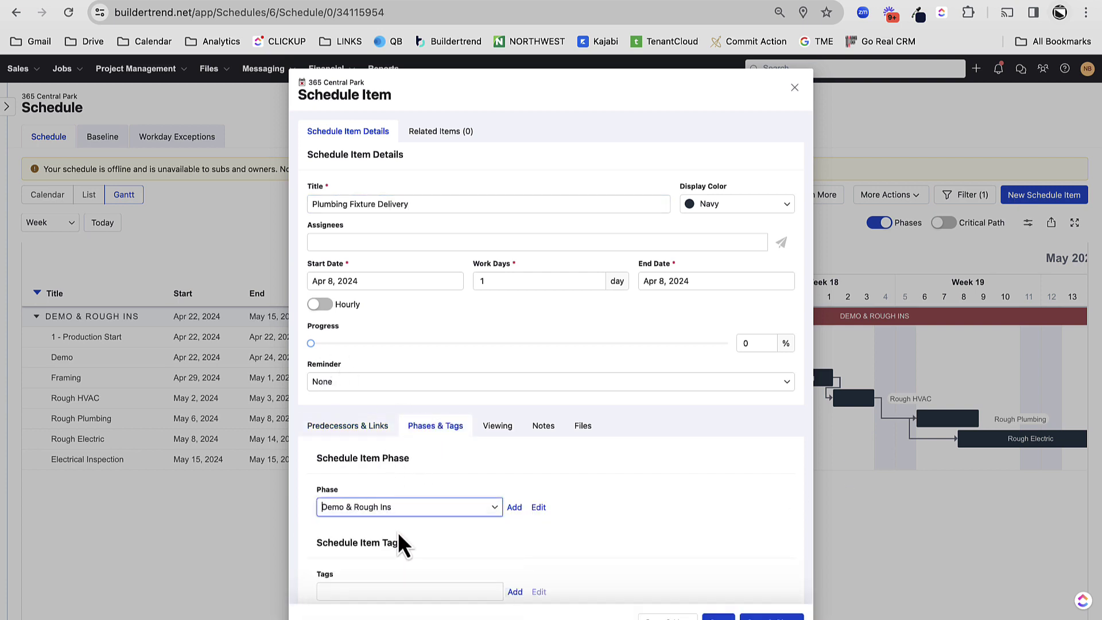
pyautogui.scroll(-1, 399, 539)
pyautogui.click(364, 562)
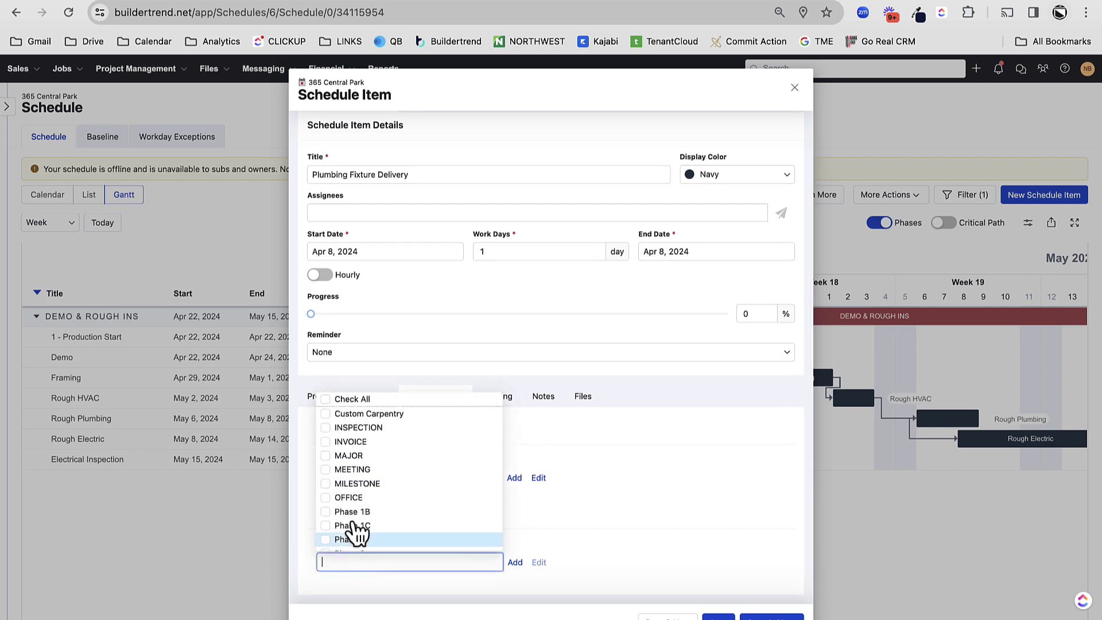
pyautogui.click(372, 488)
pyautogui.click(714, 477)
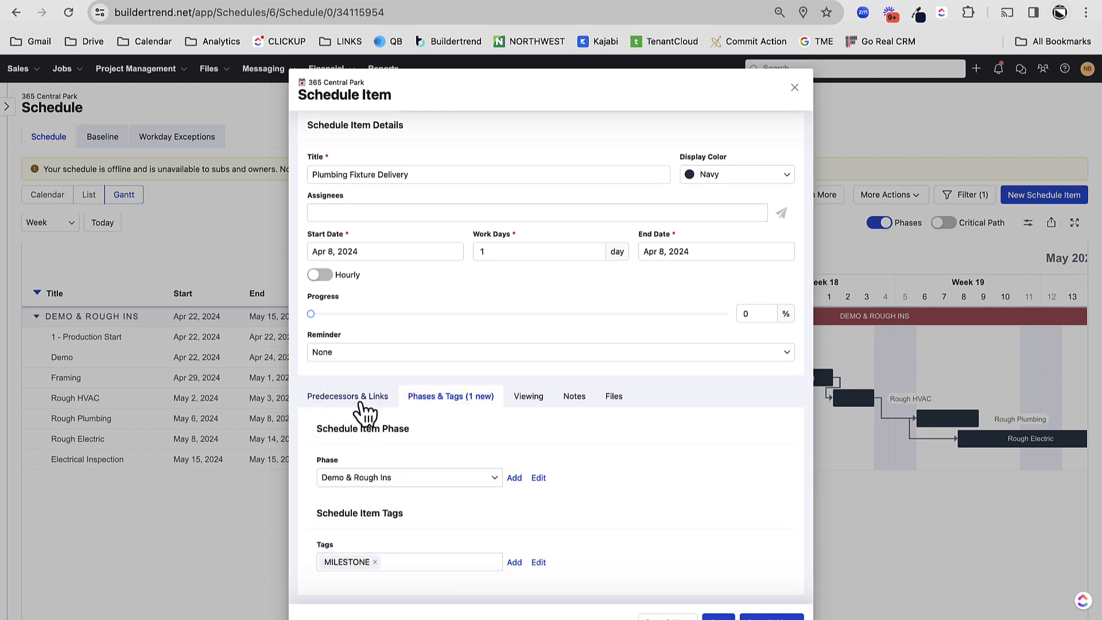
# Add Rough Plumbing as a start-to-start predecessor with -5 days lag.
pyautogui.click(361, 404)
pyautogui.click(369, 505)
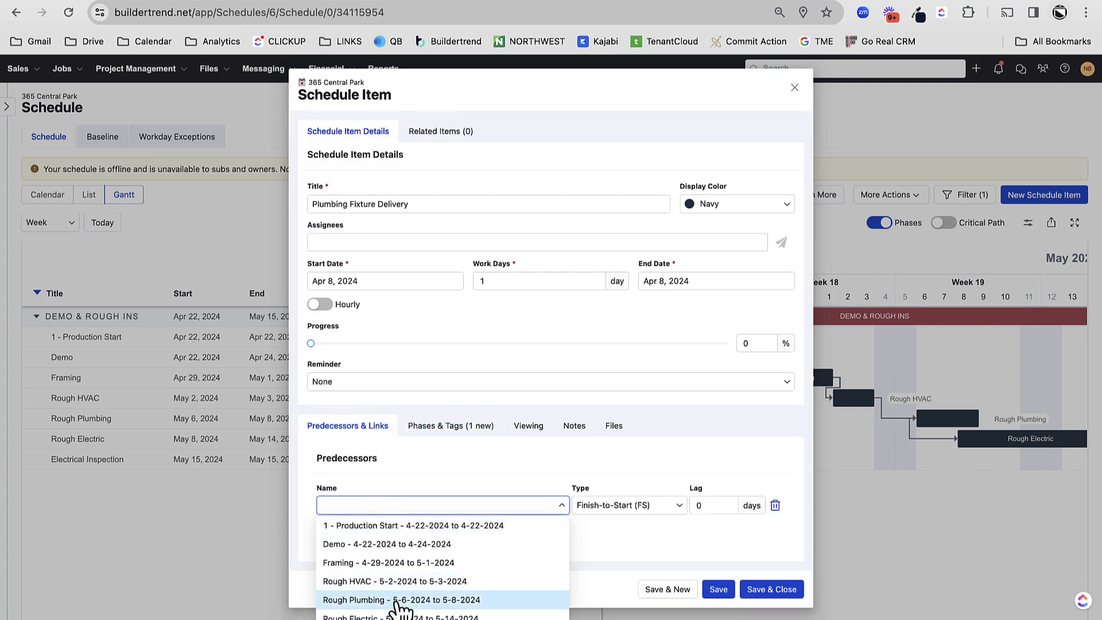
pyautogui.click(406, 600)
pyautogui.click(591, 510)
pyautogui.click(604, 544)
pyautogui.click(716, 508)
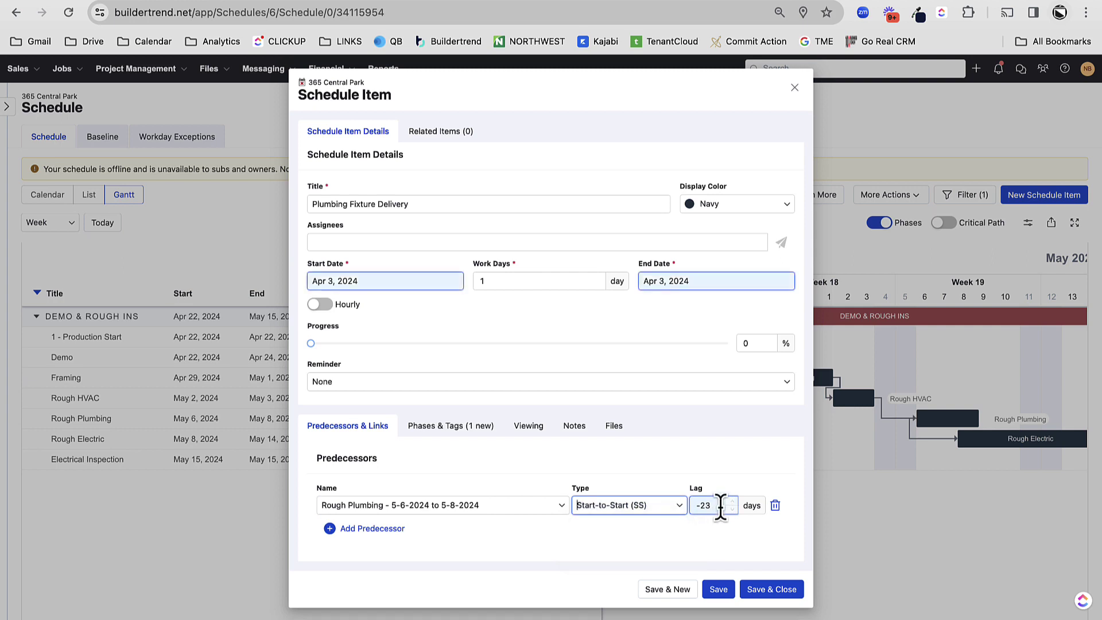
pyautogui.write('-5')
pyautogui.press('Tab')
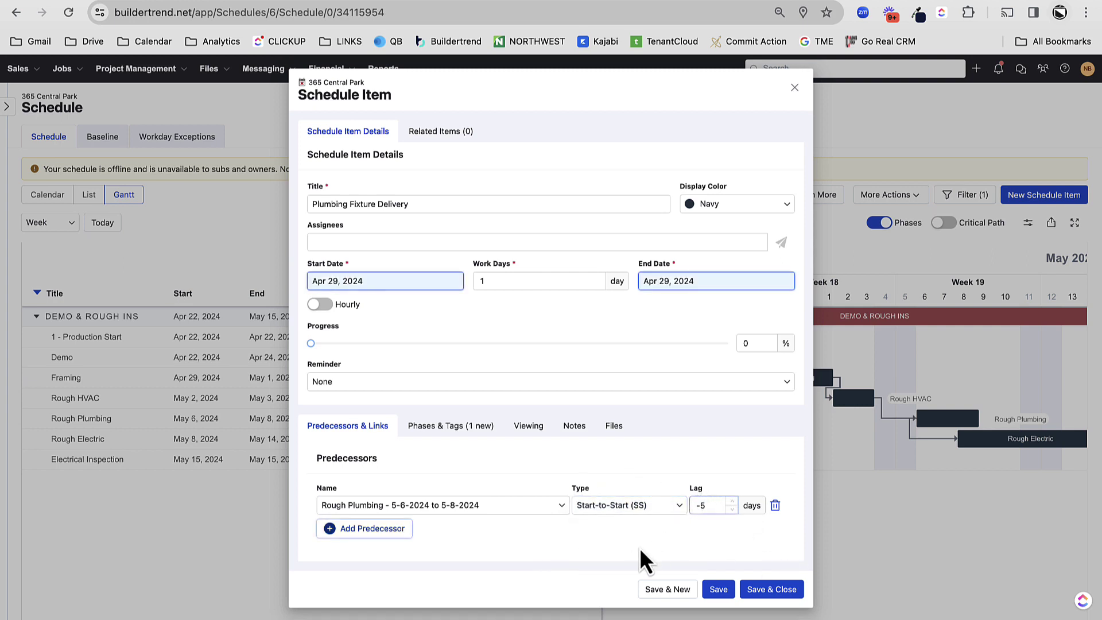
# Re-enter the -5 lag so the item recalculates to Apr 29, 2024, then save and close.
pyautogui.click(697, 506)
pyautogui.write('0')
pyautogui.press('Tab')
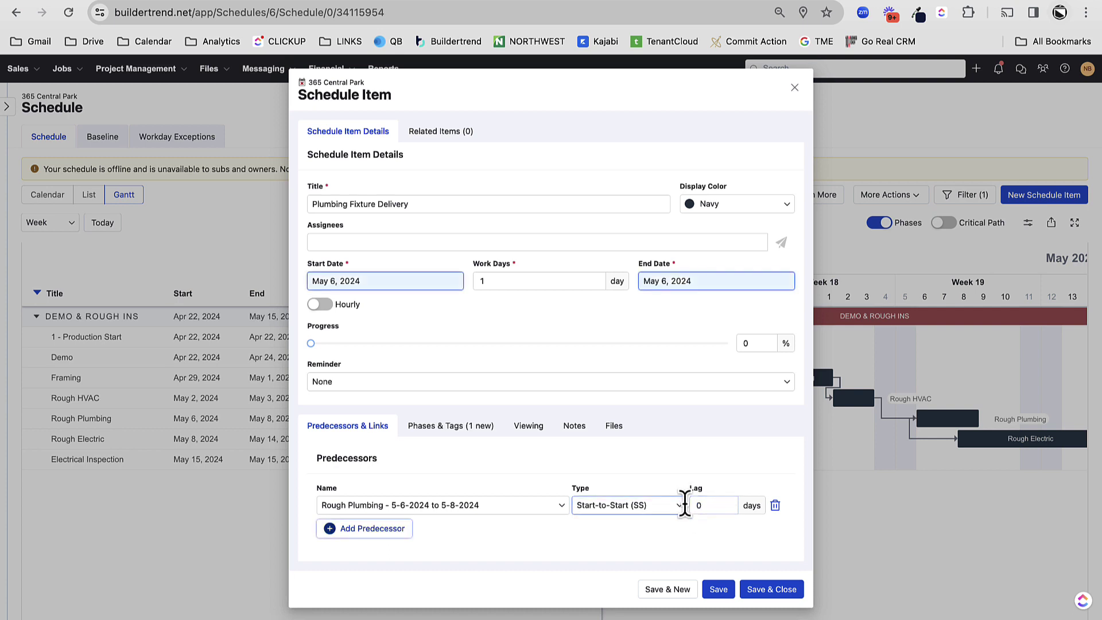
pyautogui.click(705, 507)
pyautogui.write('-5')
pyautogui.press('Tab')
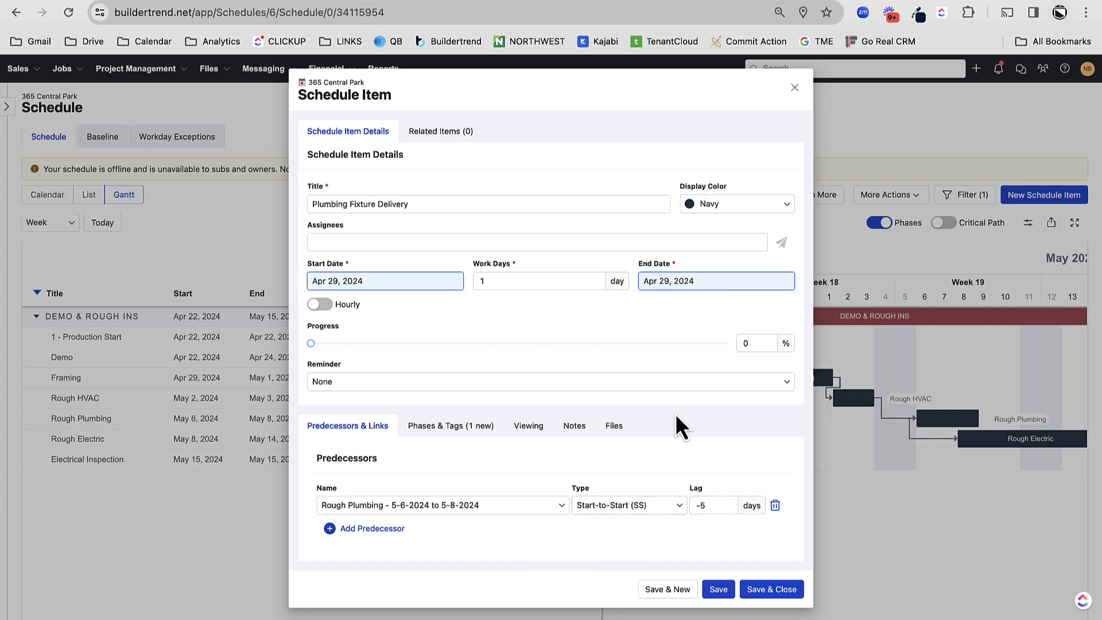
pyautogui.click(763, 591)
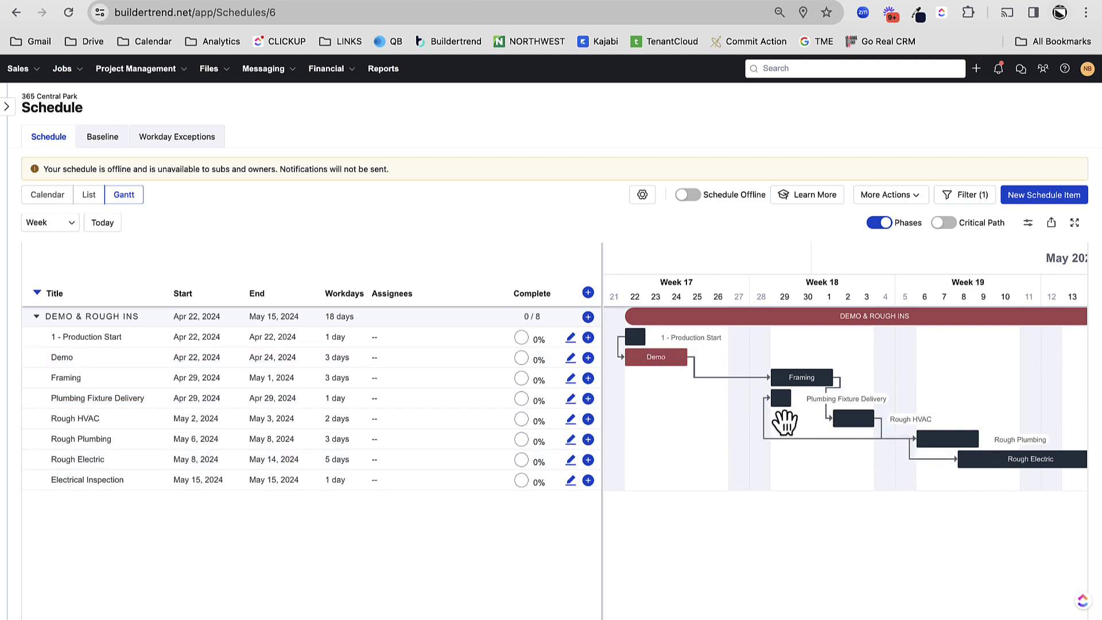
# Drag the 1 - Production Start bar a week later to Apr 29, 2024, shifting linked items.
pyautogui.moveTo(782, 401)
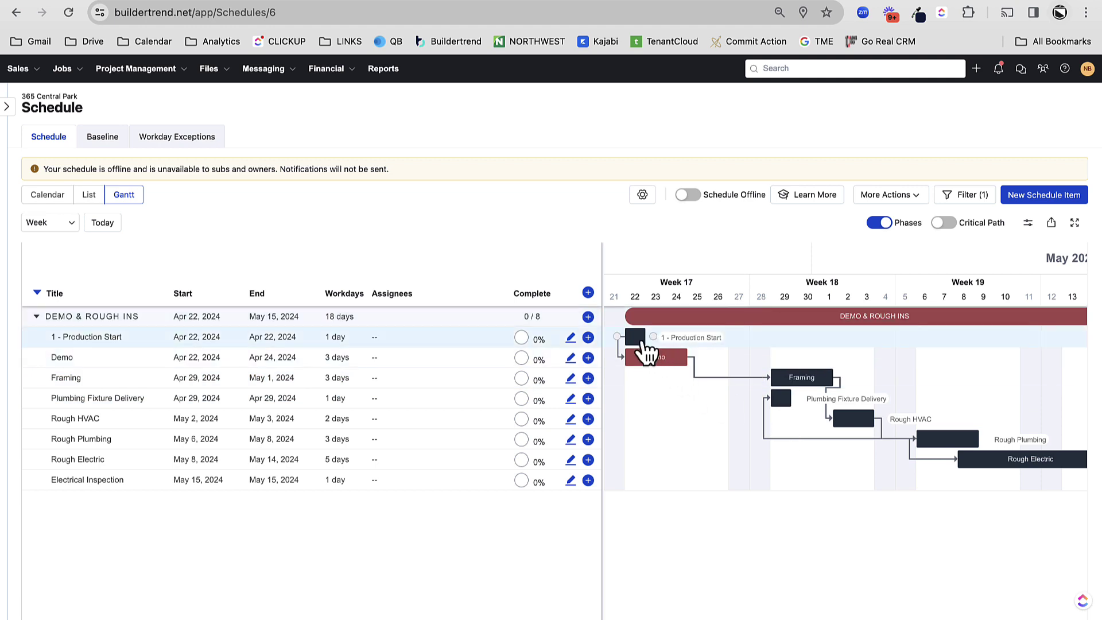
pyautogui.moveTo(643, 343); pyautogui.dragTo(810, 336)
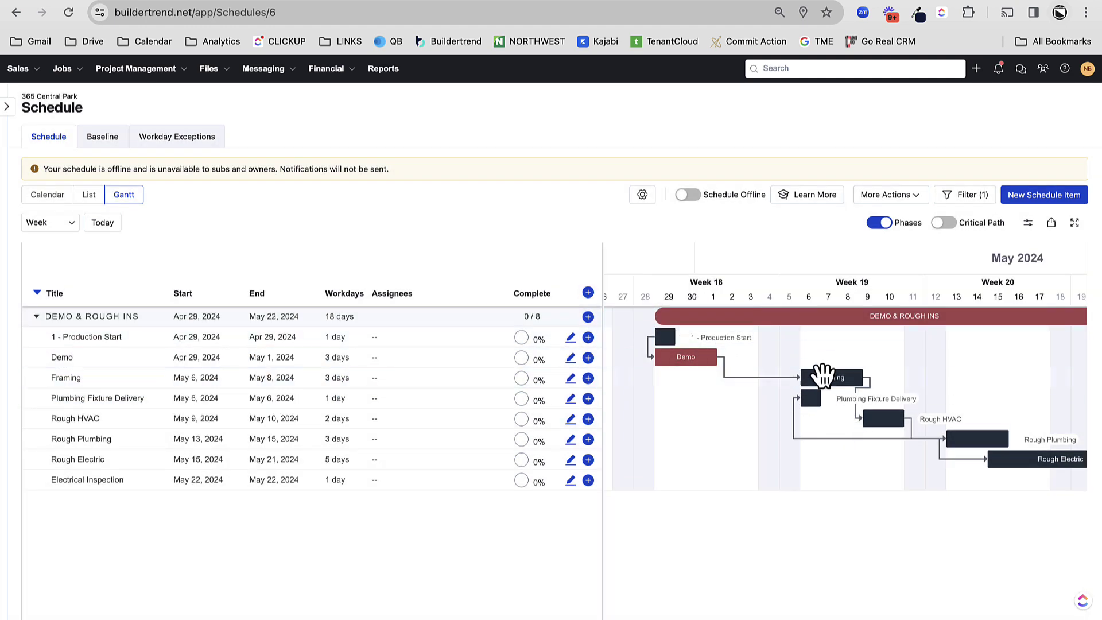